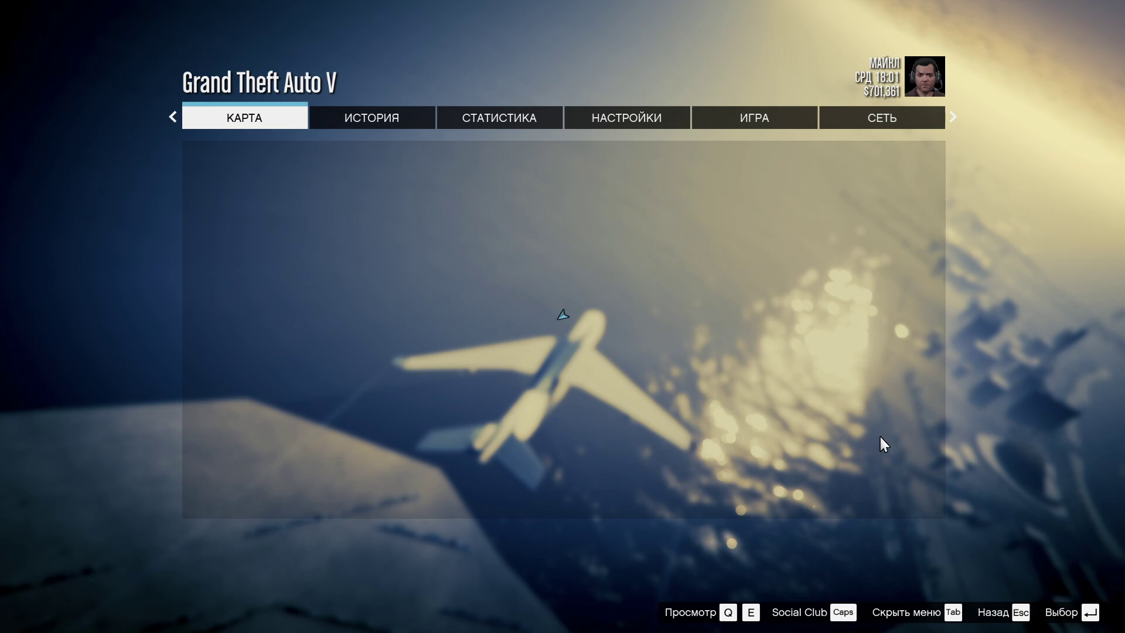
# - Quit Grand Theft Auto V, accepting the loss of unsaved data
pyautogui.hotkey('alt', 'F4')
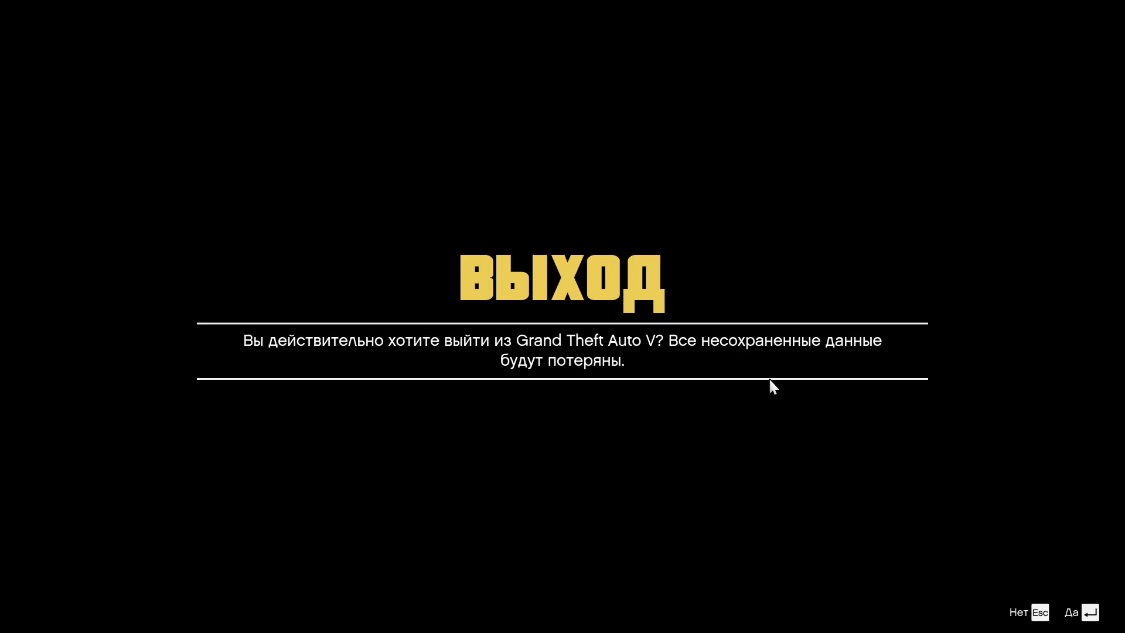
pyautogui.press('Return')
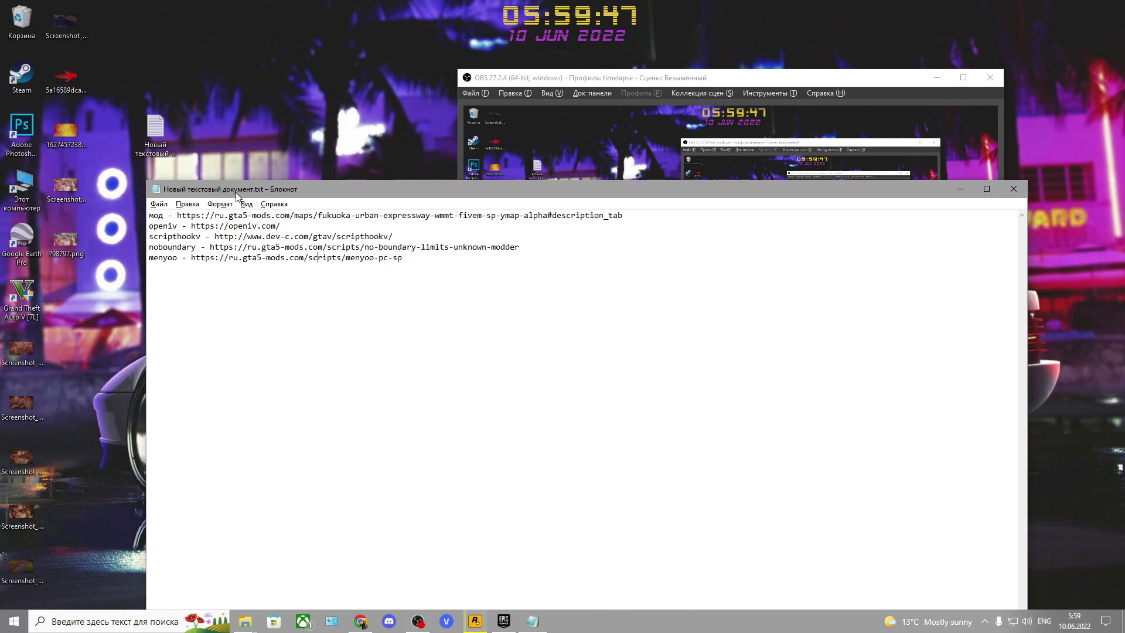
# - Open the Script Hook V page at dev-c.com/gtav/scripthookv in Chrome, using the link list in Notepad
pyautogui.moveTo(161, 217); pyautogui.dragTo(164, 258)
pyautogui.click(203, 249)
pyautogui.moveTo(403, 258); pyautogui.dragTo(229, 257)
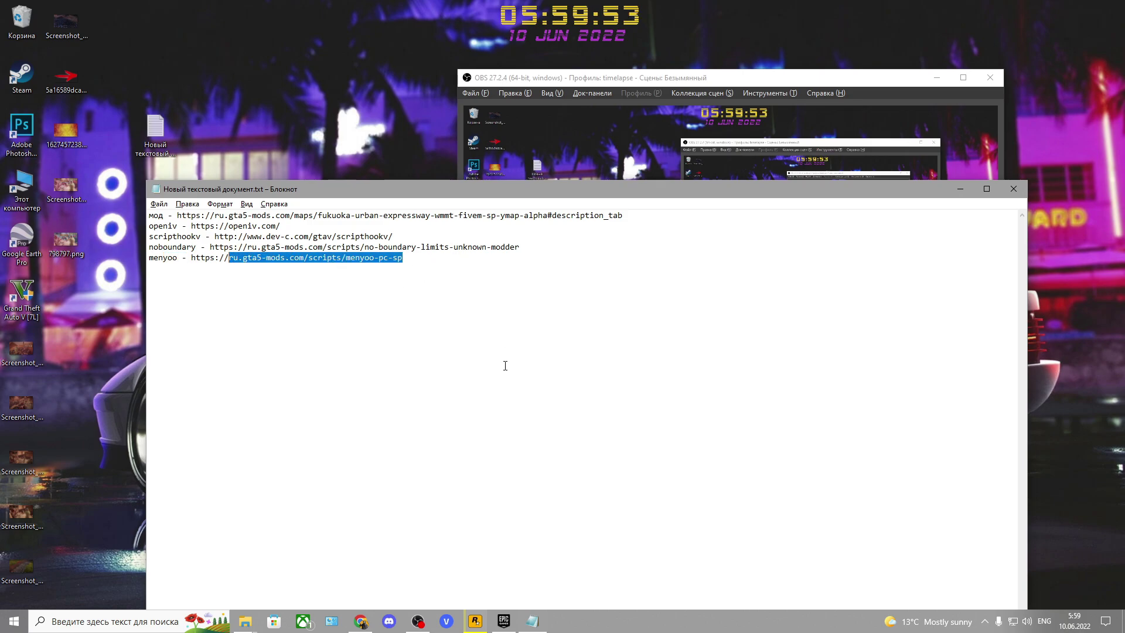
pyautogui.click(361, 620)
pyautogui.click(276, 31)
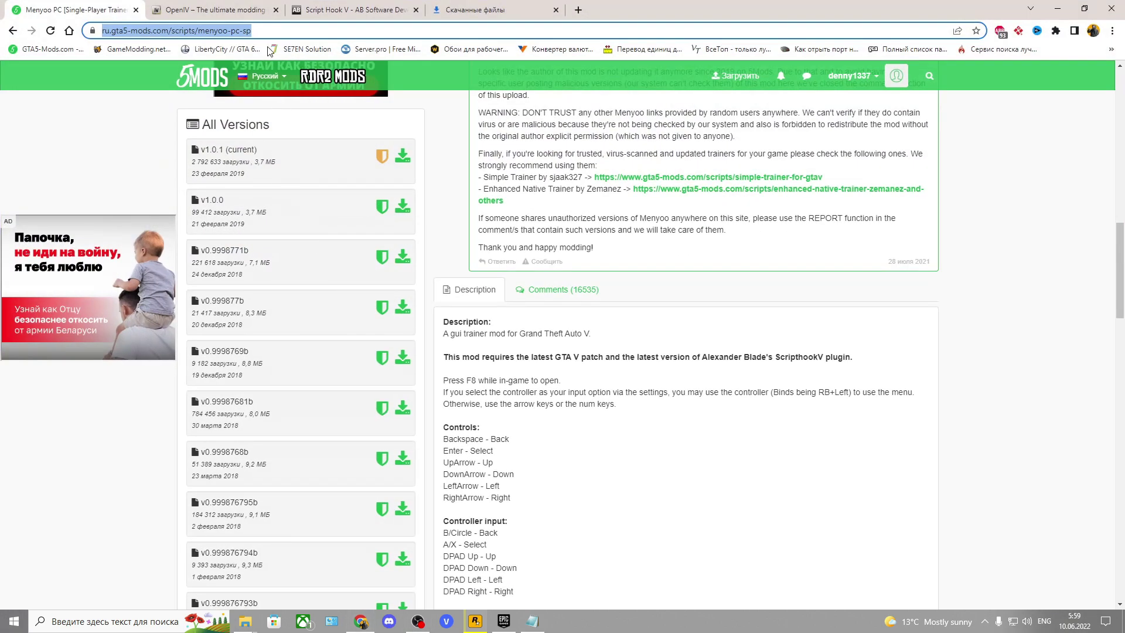
pyautogui.write('http://www.dev-c.com/gtav/scripthookv/')
pyautogui.click(243, 56)
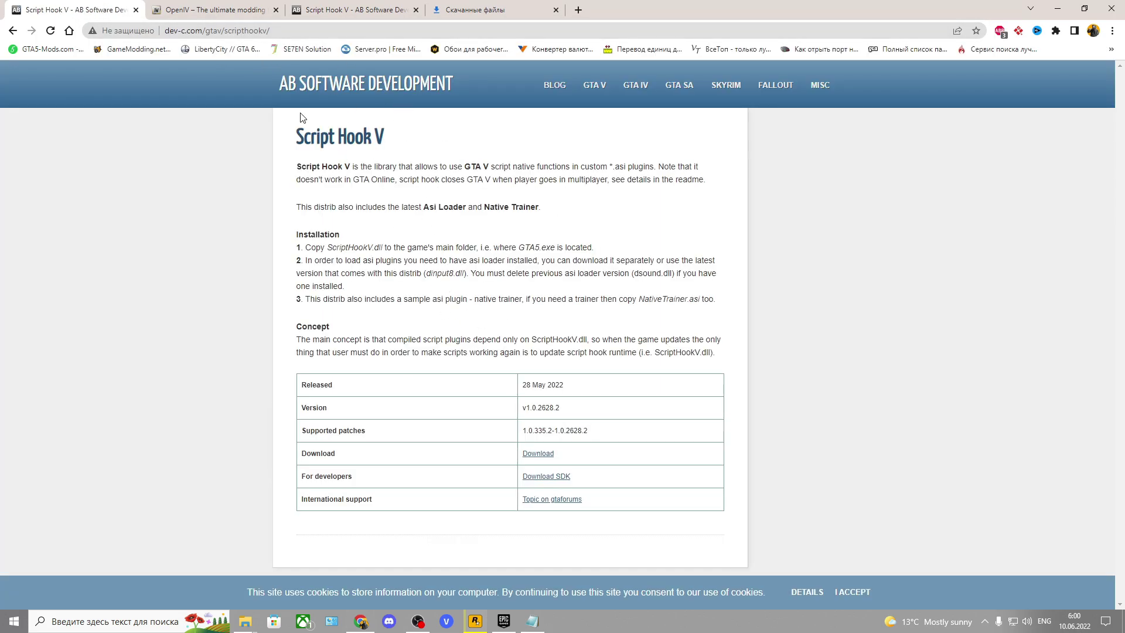
# - Highlight the Script Hook V description and its Download entry on the page
pyautogui.moveTo(296, 129); pyautogui.dragTo(432, 225)
pyautogui.click(506, 289)
pyautogui.doubleClick(317, 453)
pyautogui.click(541, 461)
# - Open the bin folder of the downloaded ScriptHookV_1.0.2628.2.zip and select ScriptHookV.dll and dinput8.dll
pyautogui.click(450, 6)
pyautogui.scroll(5, 451, 226)
pyautogui.doubleClick(261, 404)
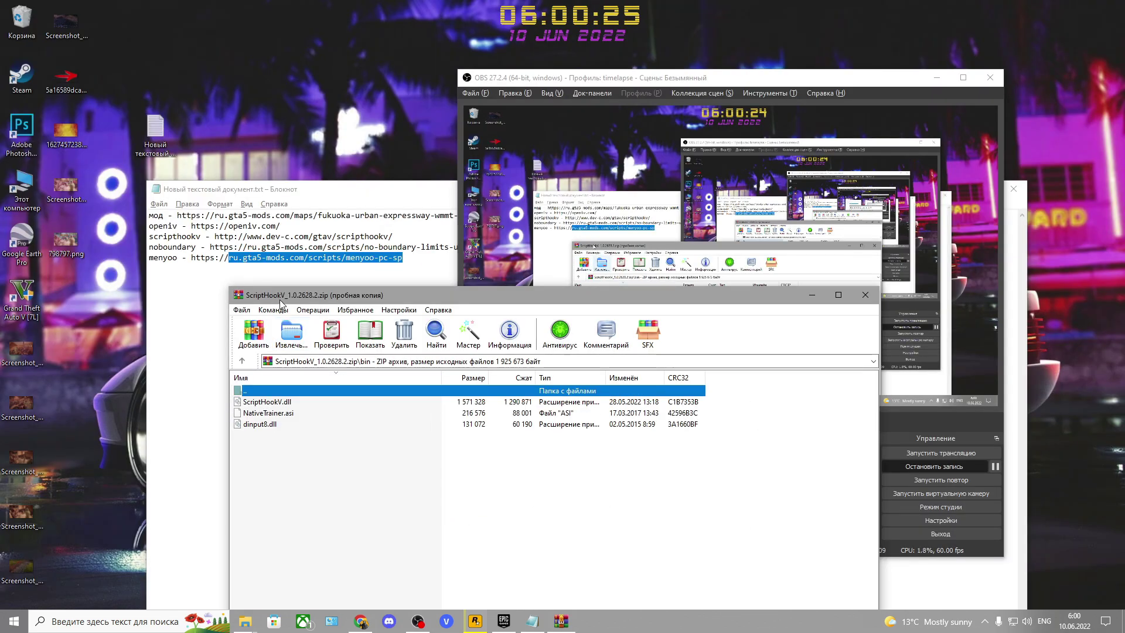
pyautogui.moveTo(291, 295); pyautogui.dragTo(502, 194)
pyautogui.click(497, 302)
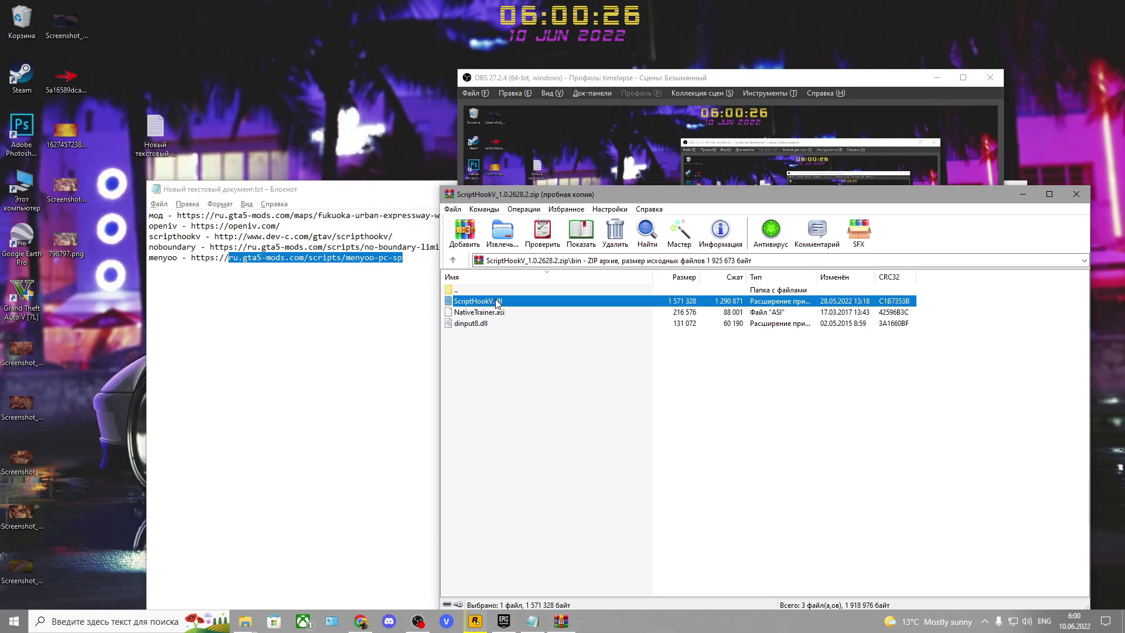
pyautogui.keyDown('ctrl'); pyautogui.click(472, 324); pyautogui.keyUp('ctrl')
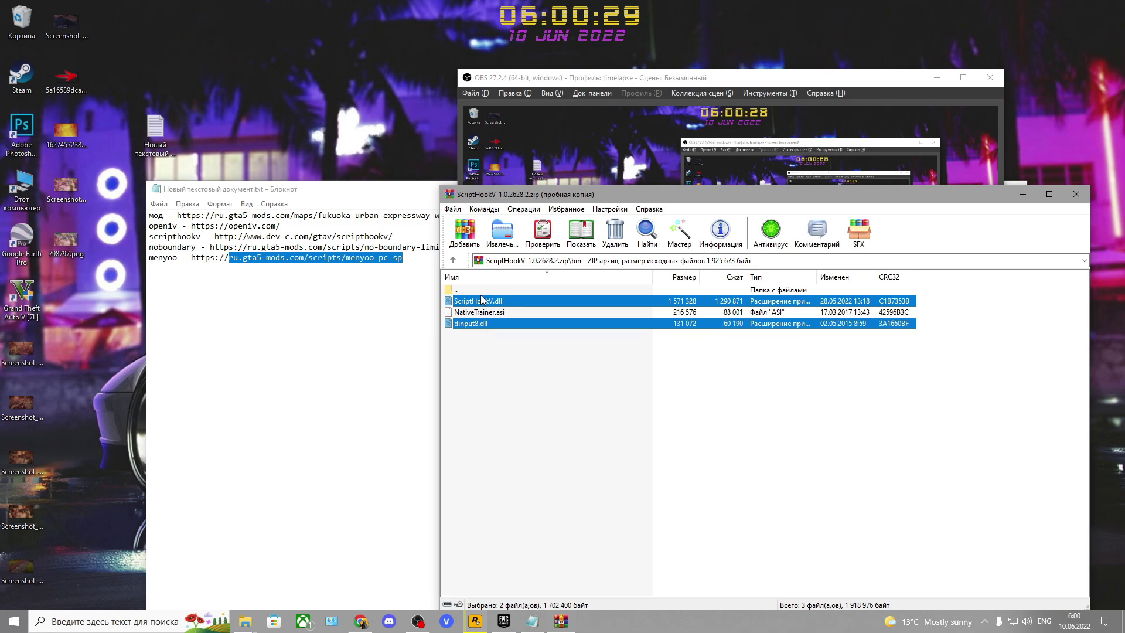
pyautogui.click(478, 303)
pyautogui.keyDown('ctrl'); pyautogui.click(484, 326); pyautogui.keyUp('ctrl')
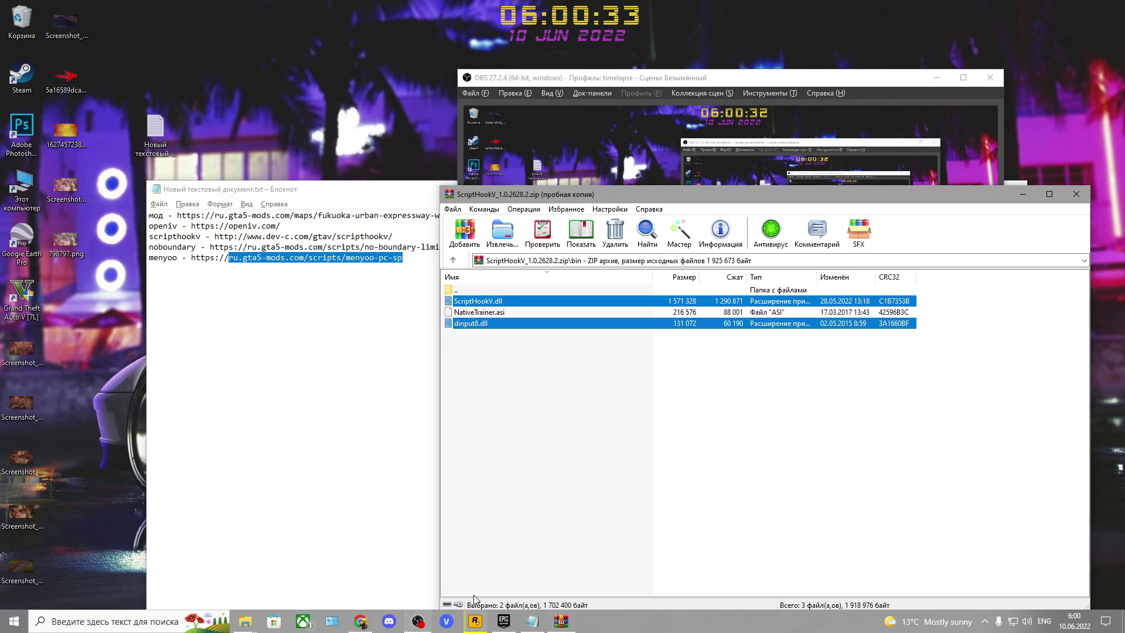
# - Open the game folder C:\Games\lic\GTAV in File Explorer and arrange it beside the archive window
pyautogui.moveTo(246, 620)
pyautogui.click(211, 589)
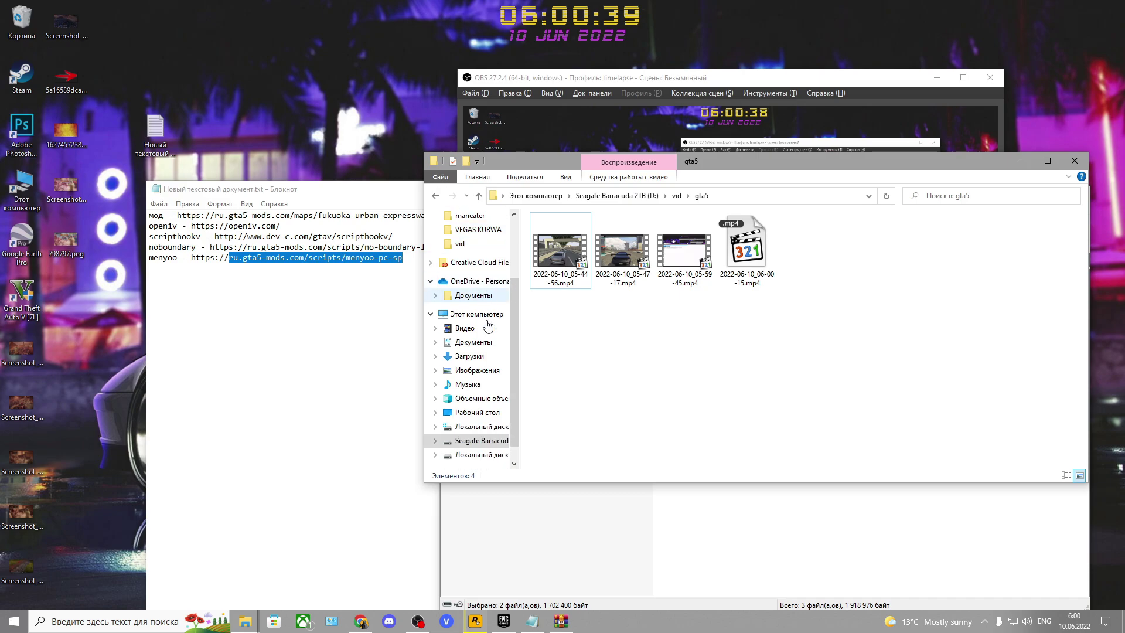
pyautogui.click(482, 427)
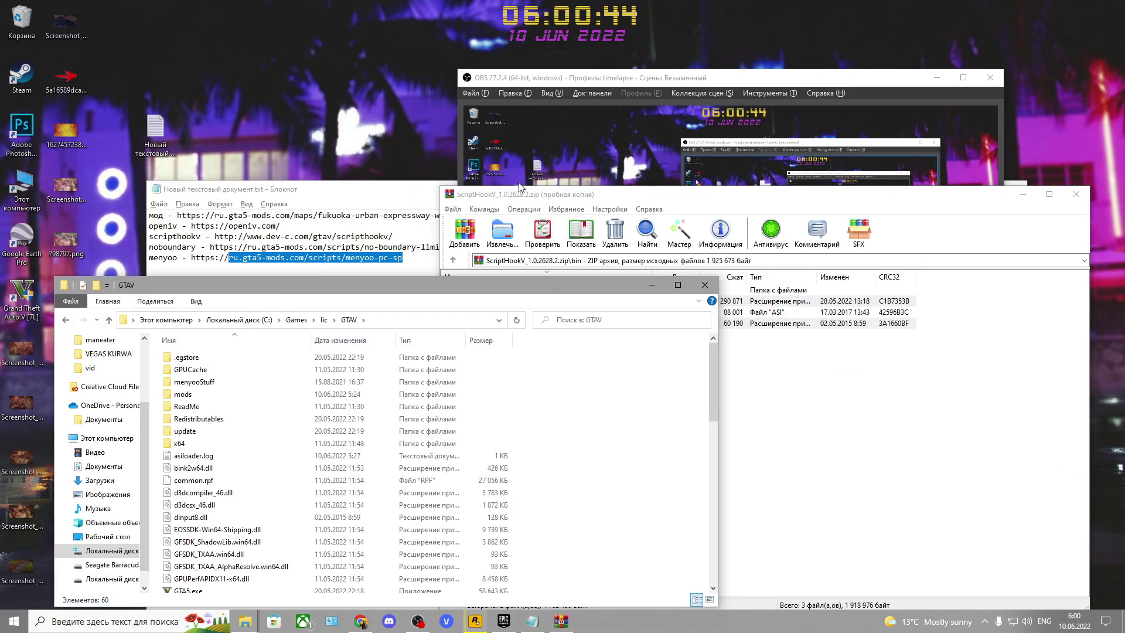
pyautogui.moveTo(513, 201); pyautogui.dragTo(734, 117)
pyautogui.moveTo(483, 291); pyautogui.dragTo(430, 179)
pyautogui.moveTo(661, 305); pyautogui.dragTo(558, 305)
pyautogui.scroll(-6, 193, 309)
pyautogui.scroll(4, 193, 308)
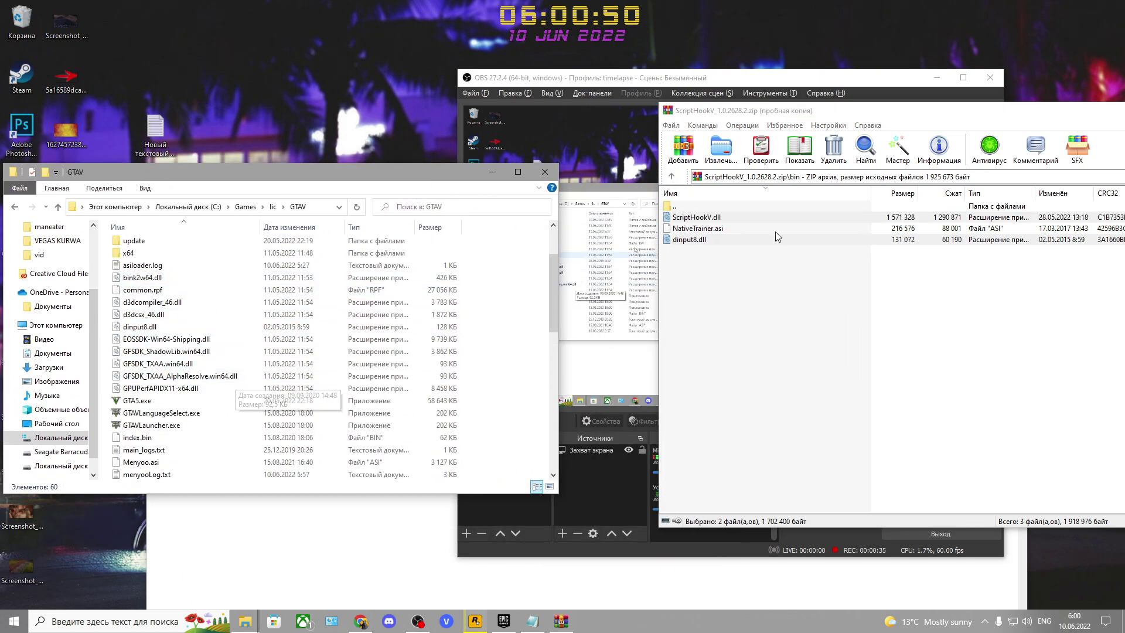
# - Try to copy ScriptHookV.dll and dinput8.dll from the archive into the GTAV folder, and close the archive
pyautogui.moveTo(699, 240); pyautogui.dragTo(256, 344)
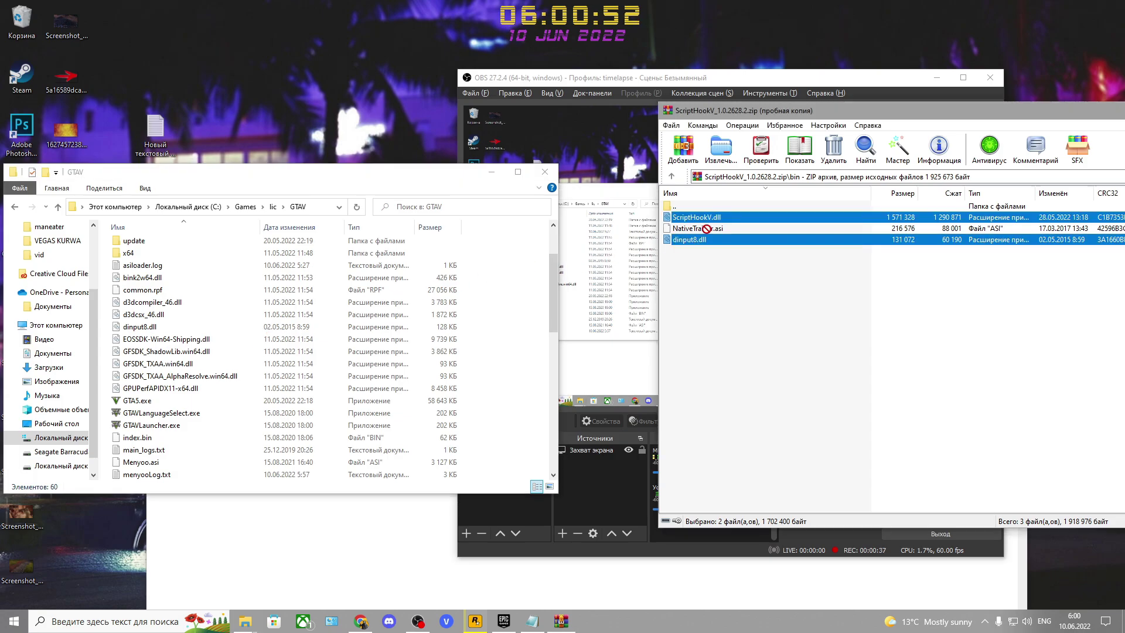
pyautogui.moveTo(227, 280); pyautogui.dragTo(204, 306)
pyautogui.moveTo(723, 227); pyautogui.dragTo(711, 219)
pyautogui.moveTo(446, 174); pyautogui.dragTo(487, 237)
pyautogui.moveTo(831, 110); pyautogui.dragTo(607, 143)
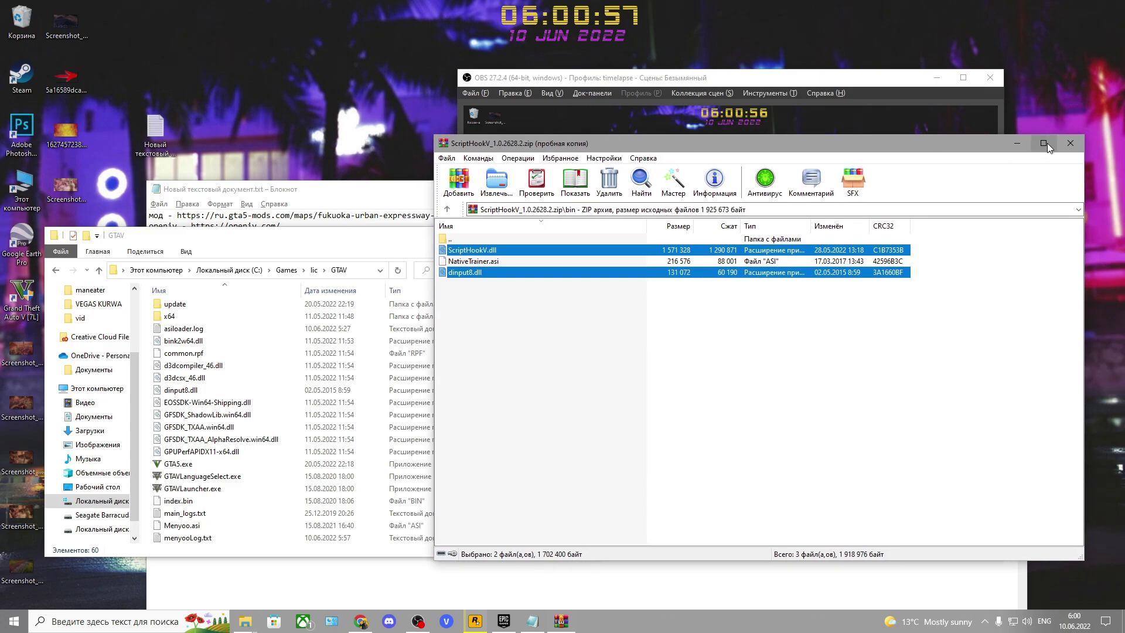
pyautogui.click(1071, 143)
pyautogui.click(222, 190)
pyautogui.moveTo(282, 226); pyautogui.dragTo(191, 226)
pyautogui.hotkey('ctrl', 'c')
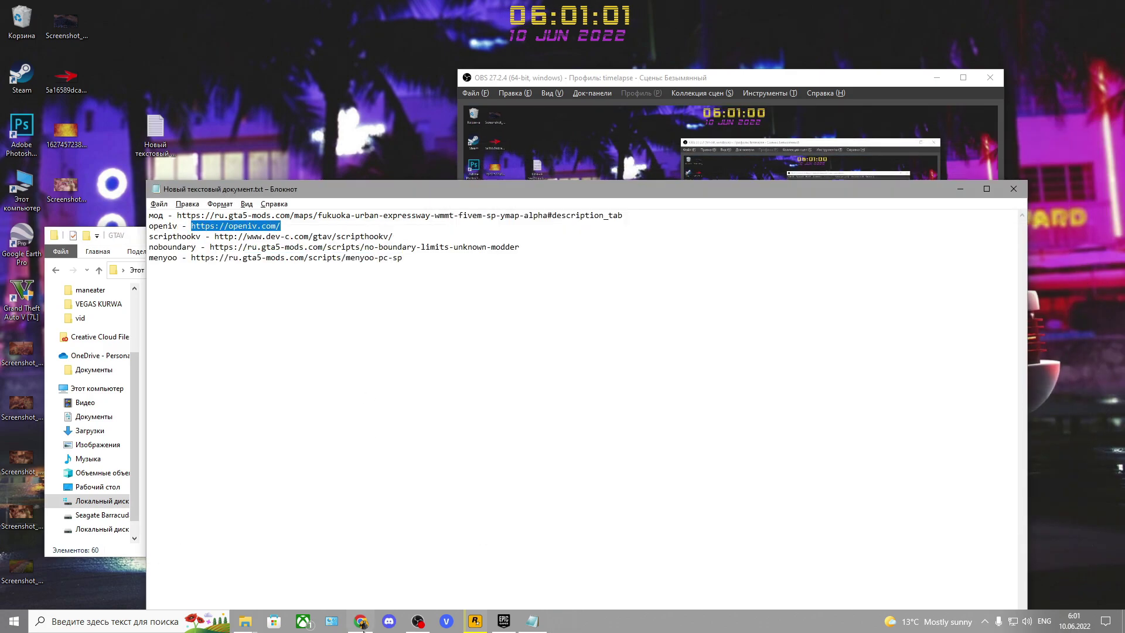
pyautogui.click(360, 621)
pyautogui.click(234, 30)
pyautogui.hotkey('ctrl', 'v')
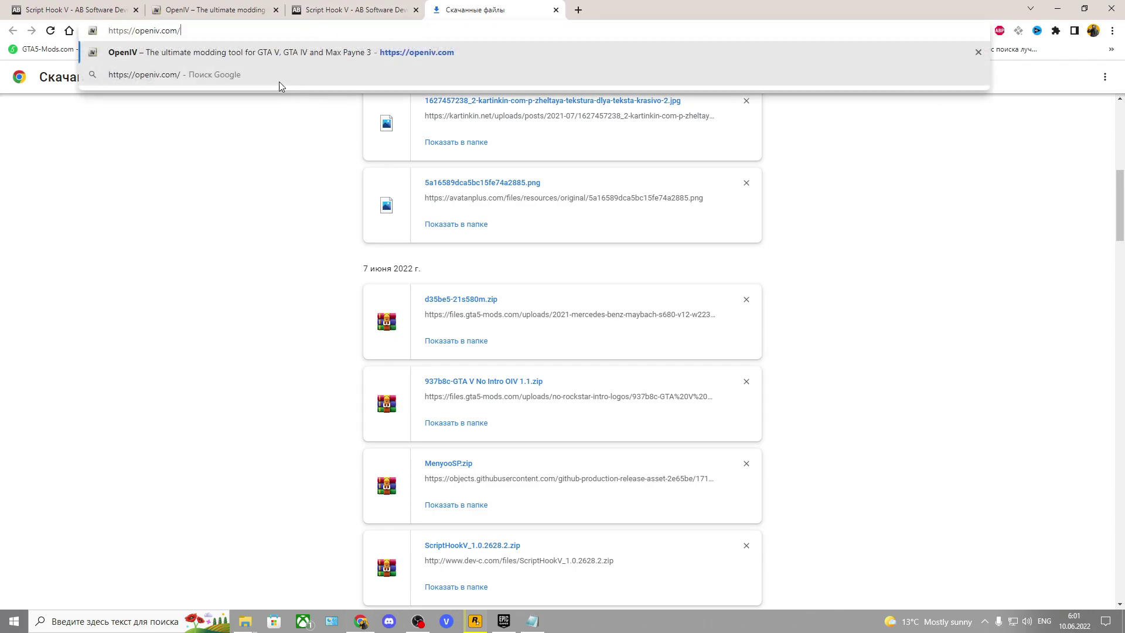
pyautogui.click(183, 55)
# - Close the other browser tabs, keeping only the OpenIV site, and minimize the browser and Notepad
pyautogui.click(276, 10)
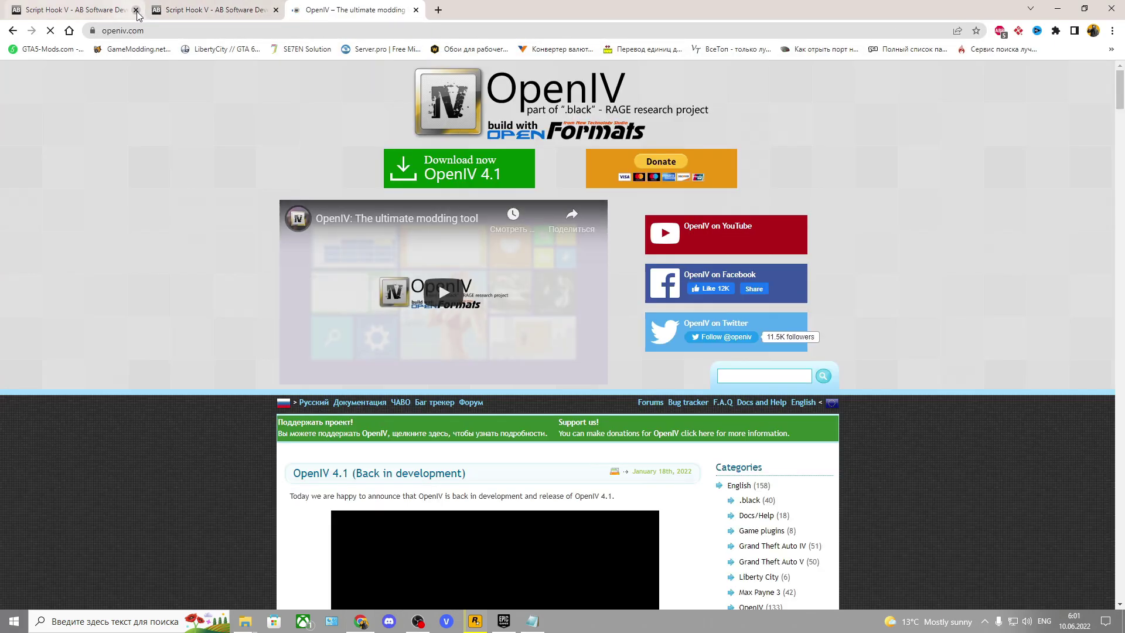
pyautogui.click(136, 10)
pyautogui.click(136, 10)
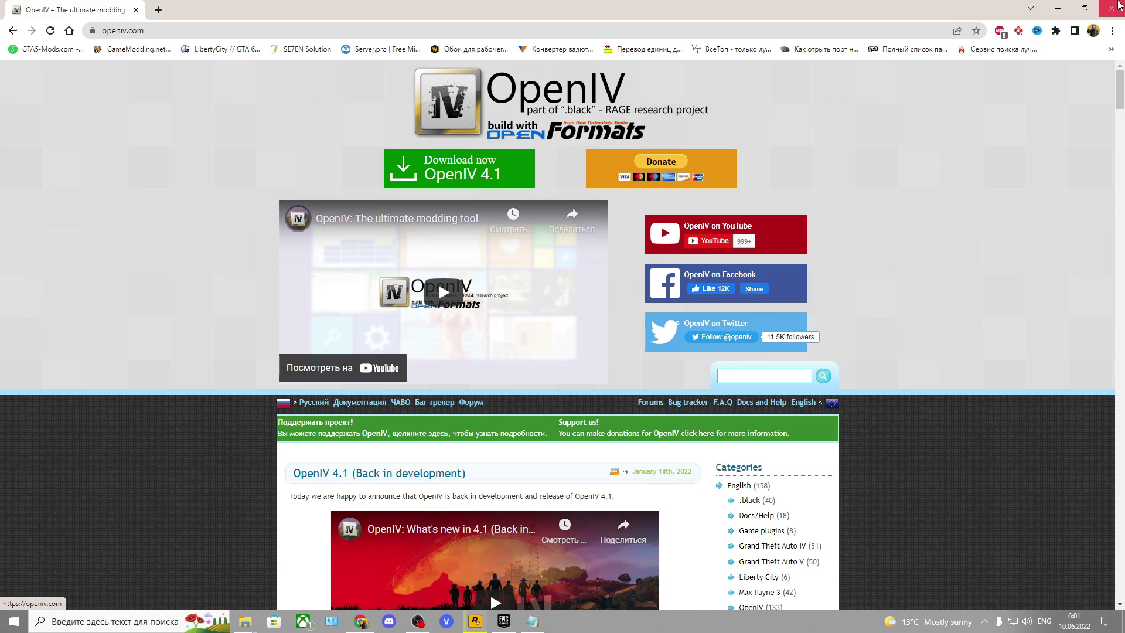
pyautogui.click(1058, 8)
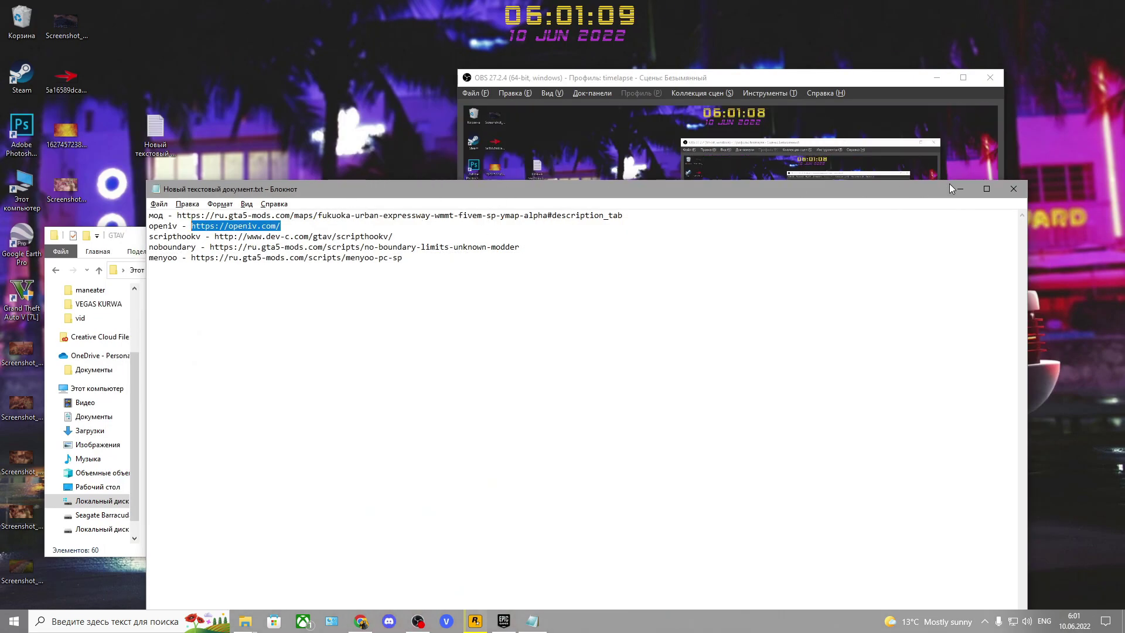
pyautogui.click(958, 189)
# - Launch OpenIV for GTA V and enable editing mode, accepting its warning
pyautogui.click(111, 621)
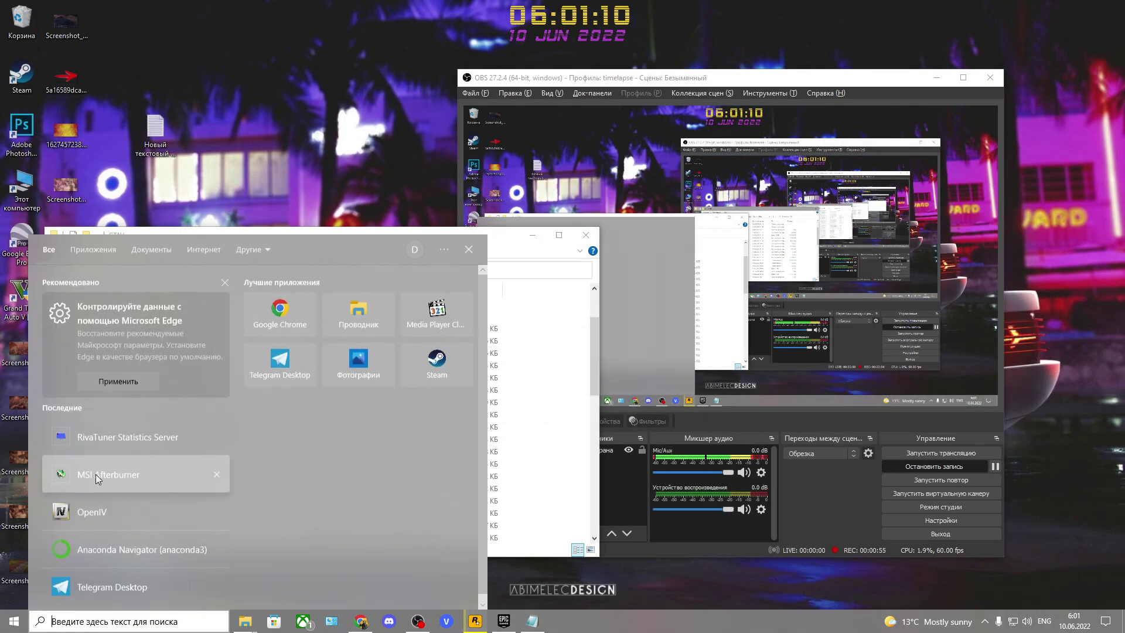
pyautogui.click(94, 512)
pyautogui.click(501, 330)
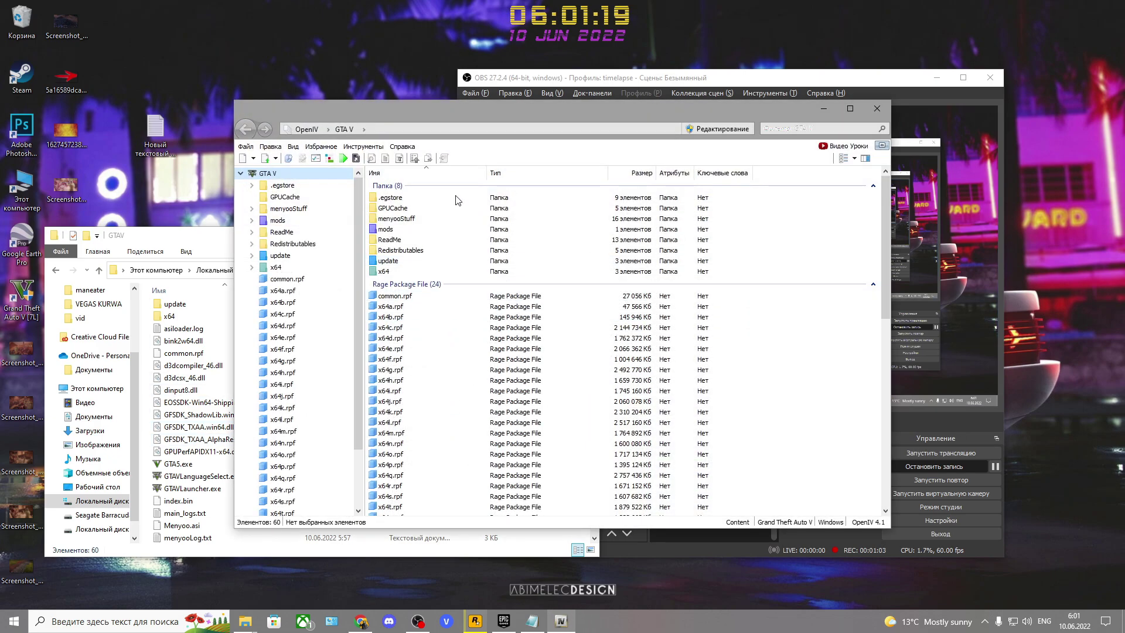
pyautogui.moveTo(423, 113); pyautogui.dragTo(446, 102)
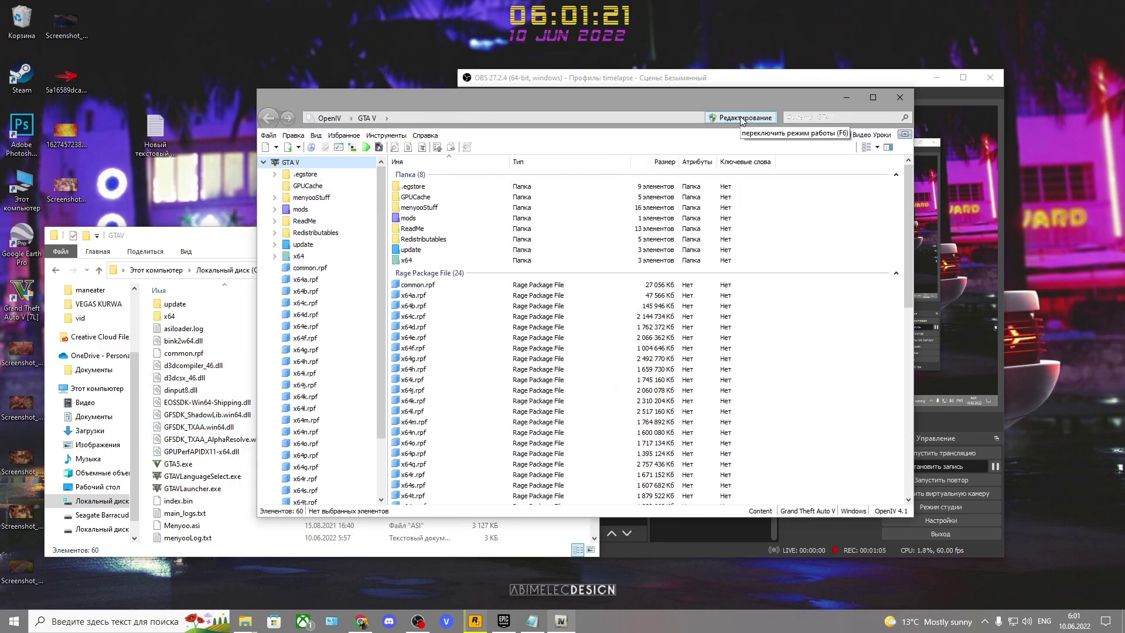
pyautogui.click(743, 119)
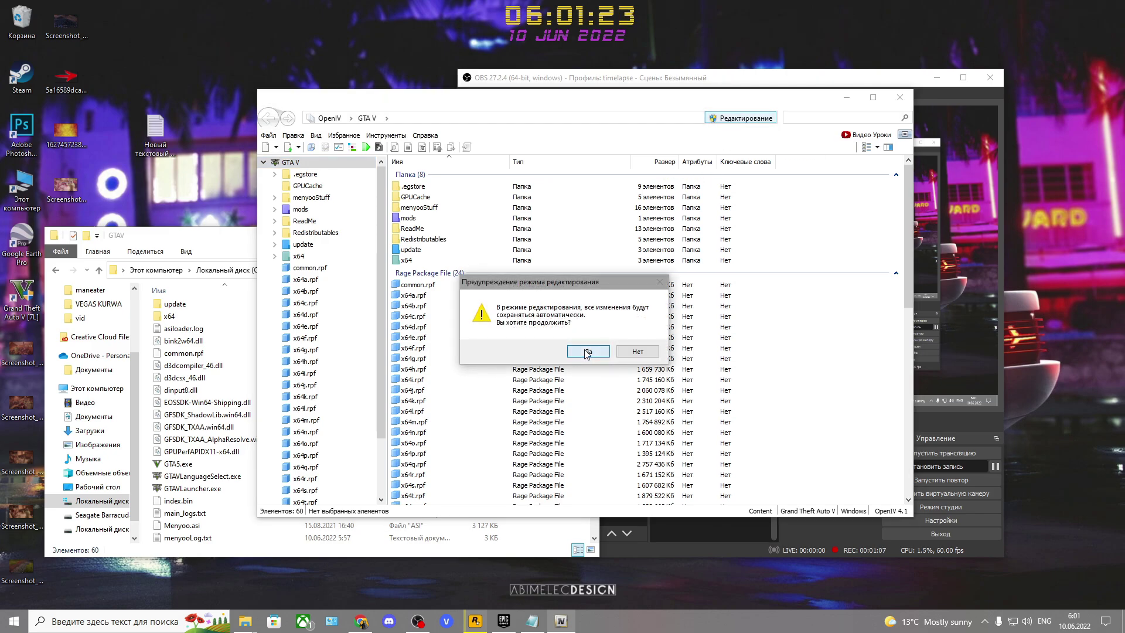
pyautogui.click(588, 351)
# - Check the installation status of ASI Loader and OpenIV.ASI in the ASI Manager, and minimize OpenIV
pyautogui.click(413, 136)
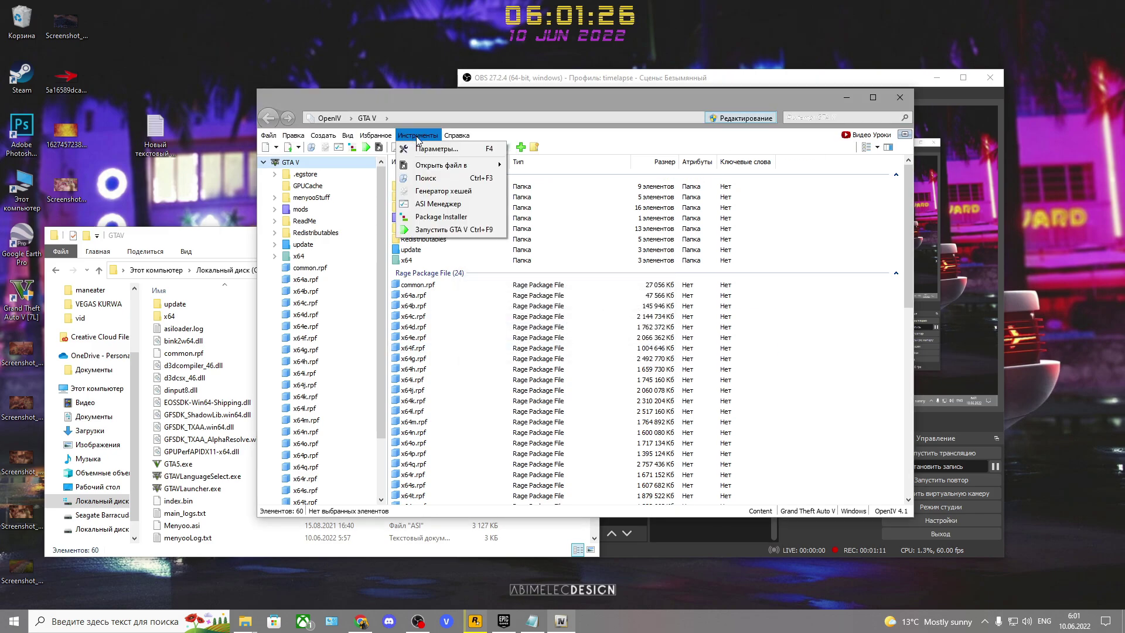
pyautogui.click(440, 205)
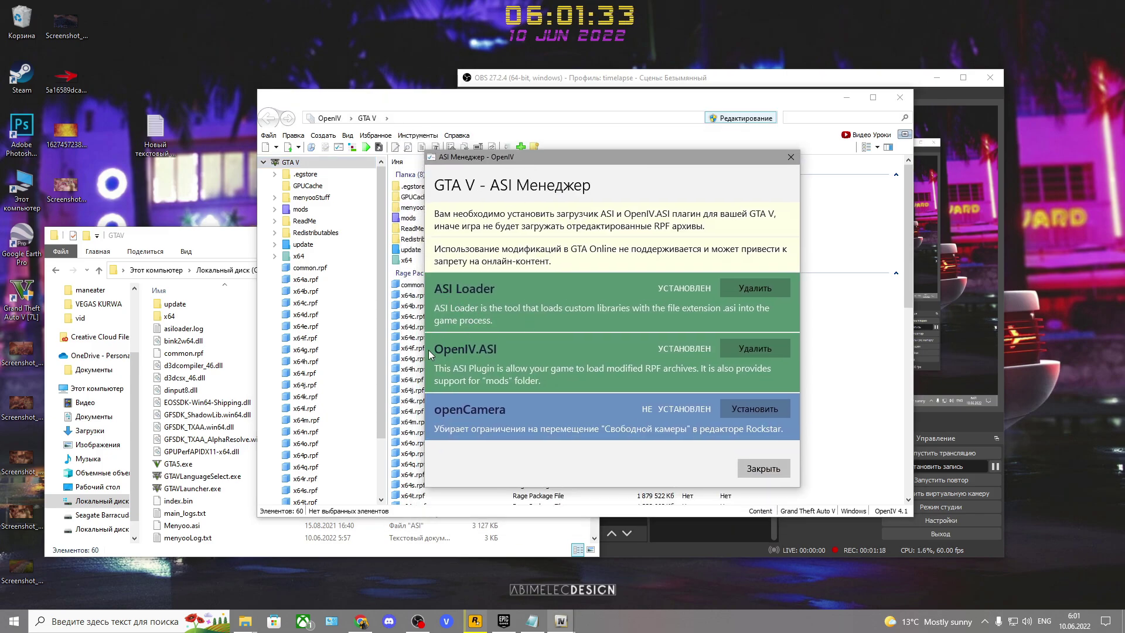
pyautogui.click(764, 474)
pyautogui.click(846, 98)
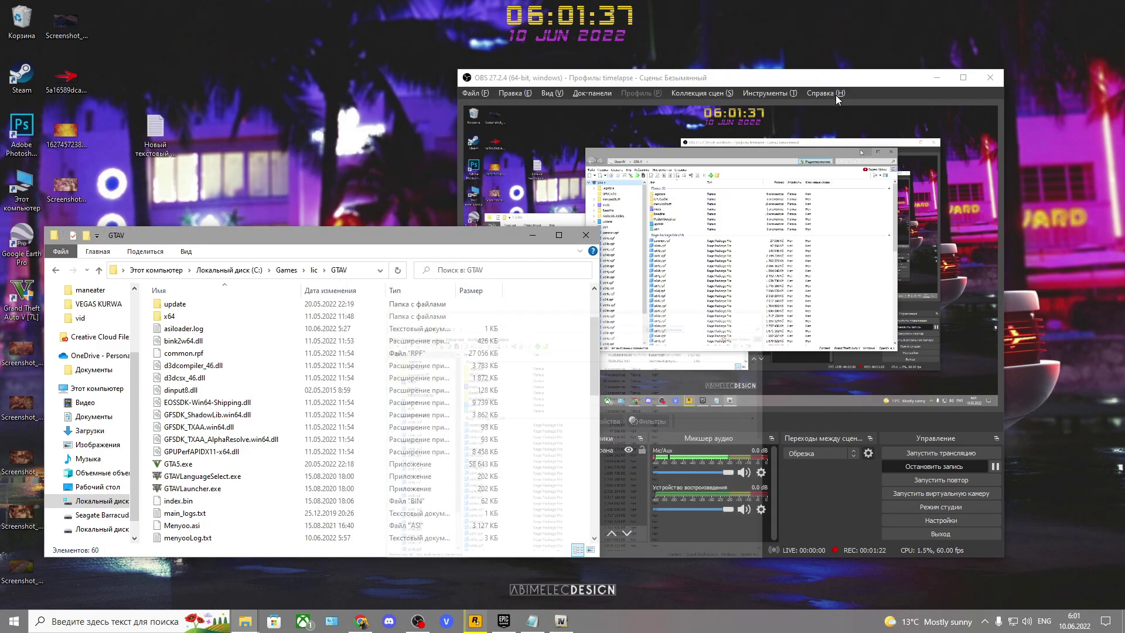
# - Rearrange the GTAV folder and OBS windows, and bring the Notepad link list back into view
pyautogui.moveTo(491, 234); pyautogui.dragTo(528, 248)
pyautogui.moveTo(762, 77); pyautogui.dragTo(808, 49)
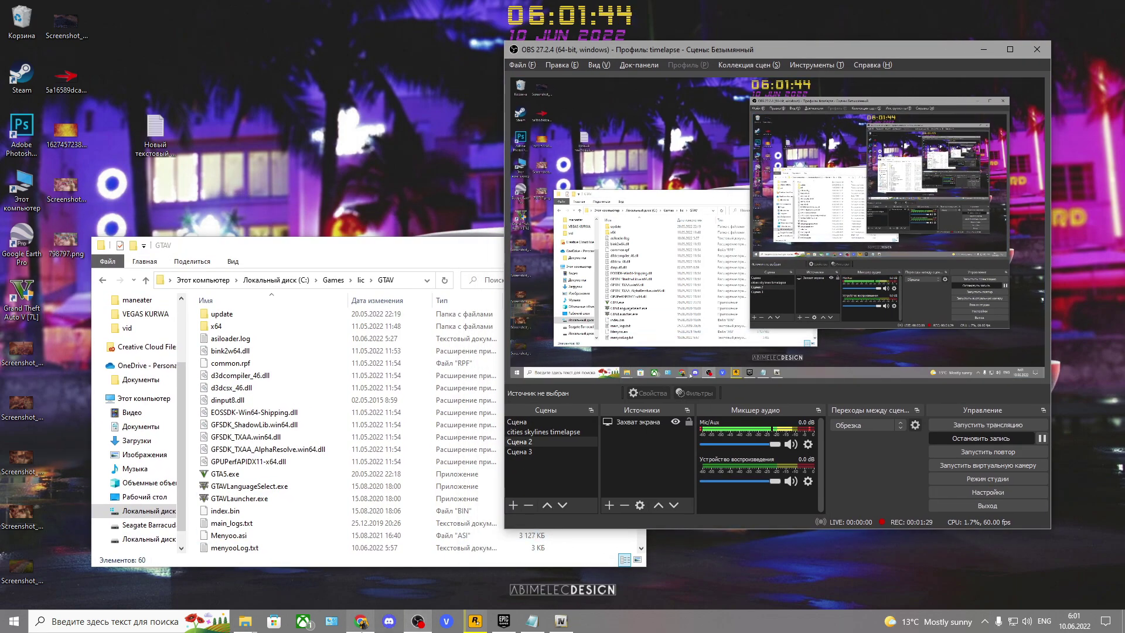
pyautogui.moveTo(532, 621)
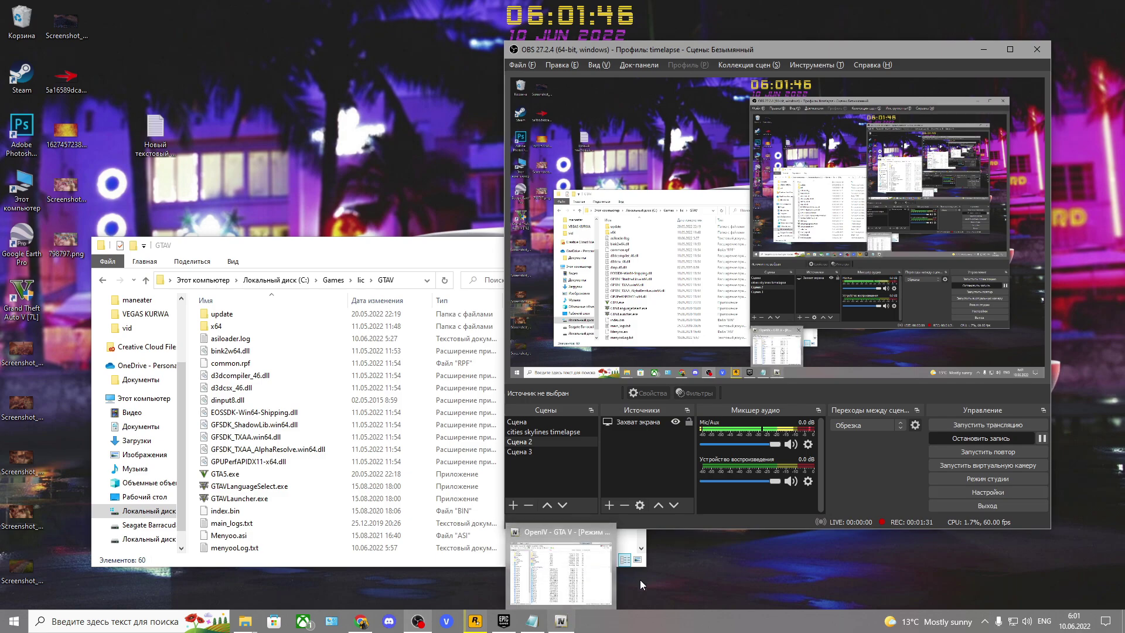
pyautogui.click(516, 580)
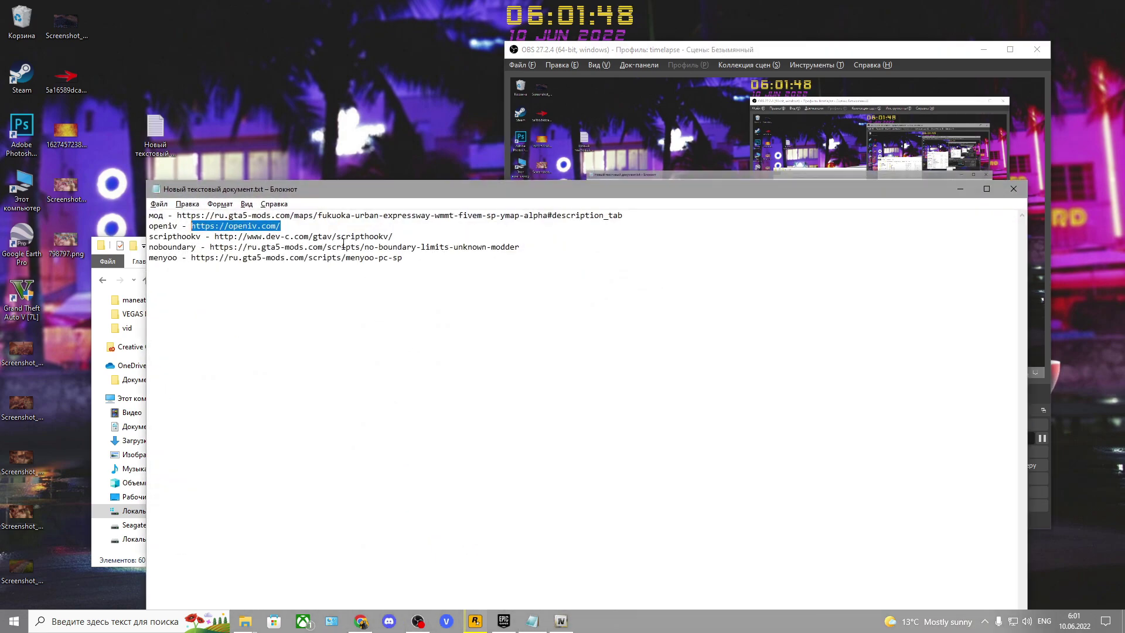
pyautogui.moveTo(271, 197); pyautogui.dragTo(346, 139)
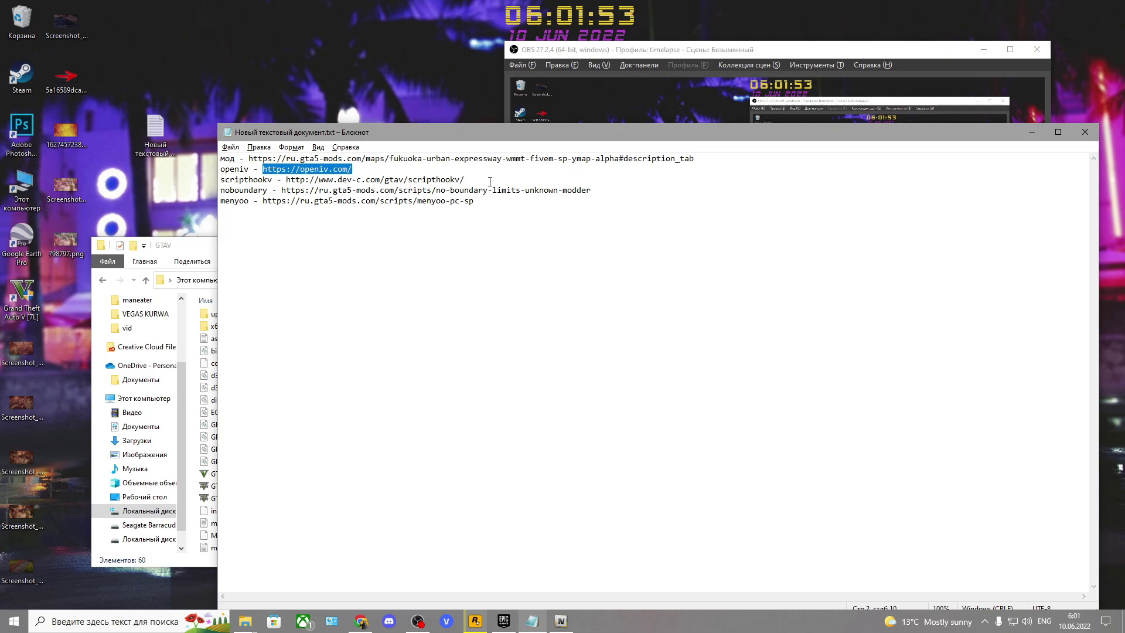
# - Copy the menyoo link from the Notepad list and open ru.gta5-mods.com/scripts/menyoo-pc-sp in Chrome
pyautogui.moveTo(488, 181); pyautogui.dragTo(269, 180)
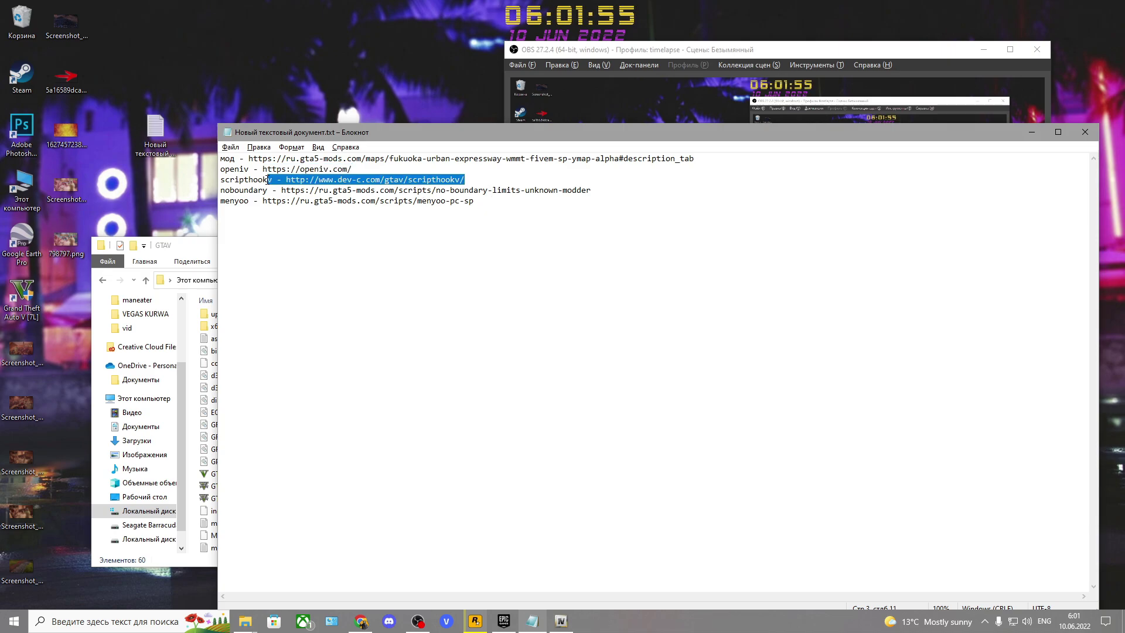
pyautogui.moveTo(592, 191); pyautogui.dragTo(287, 192)
pyautogui.moveTo(474, 201); pyautogui.dragTo(248, 206)
pyautogui.hotkey('ctrl', 'c')
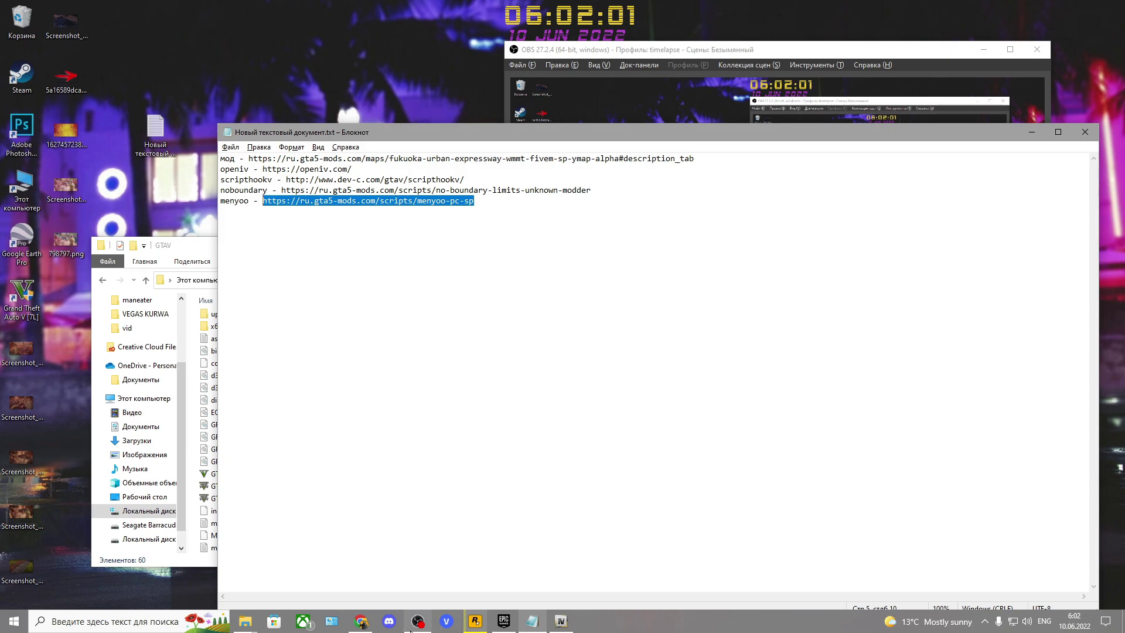
pyautogui.moveTo(370, 620)
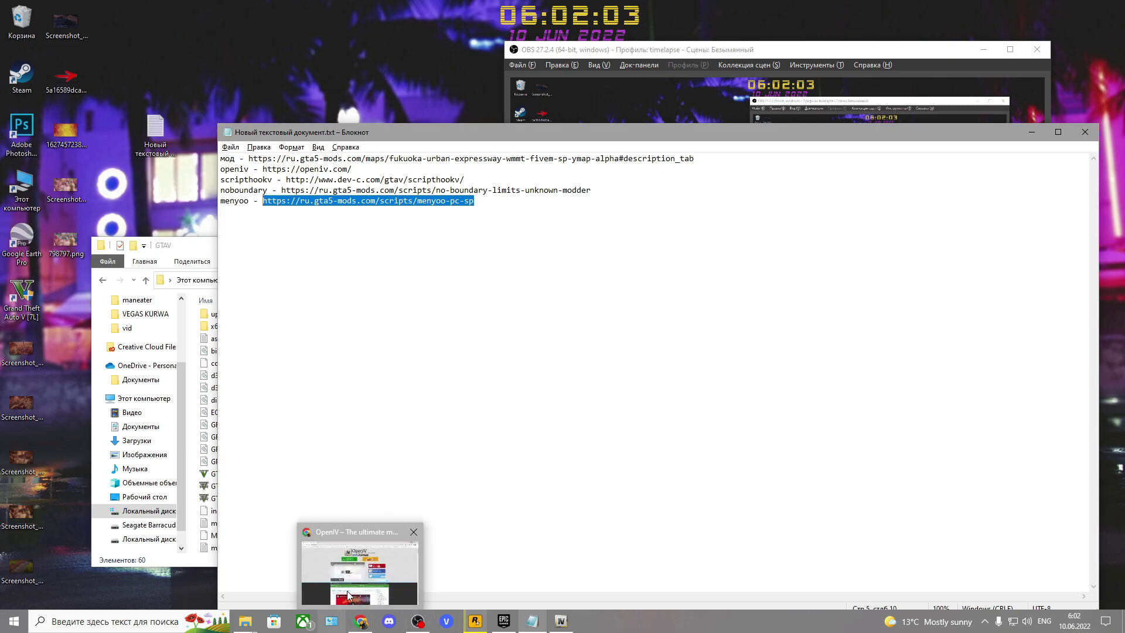
pyautogui.click(363, 567)
pyautogui.hotkey('ctrl', 'v')
pyautogui.click(159, 54)
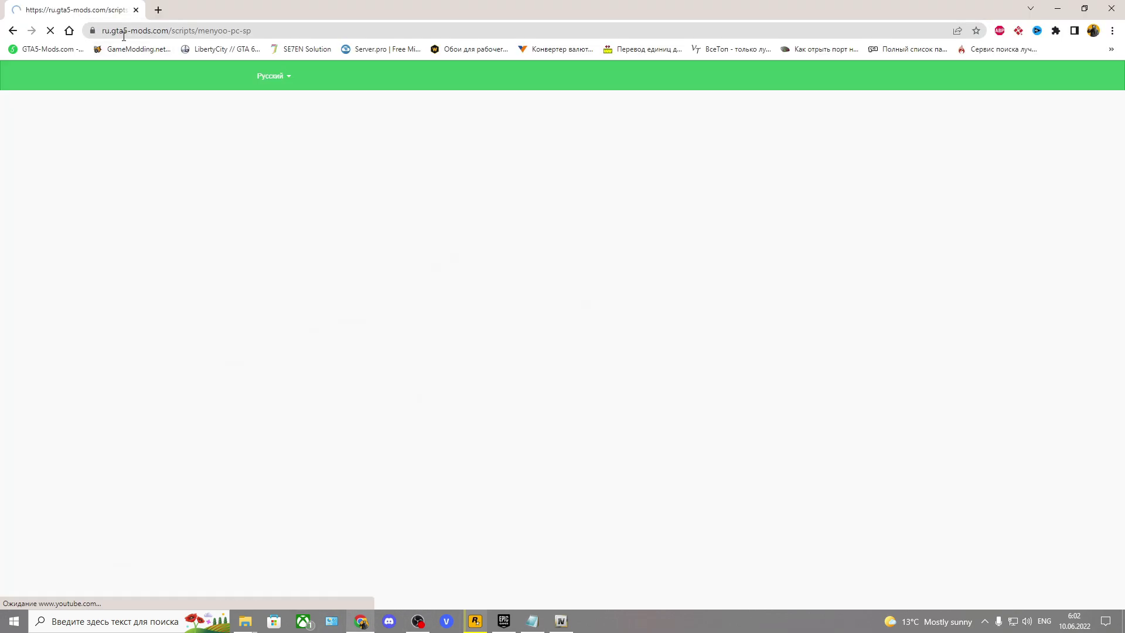
pyautogui.scroll(-4, 246, 176)
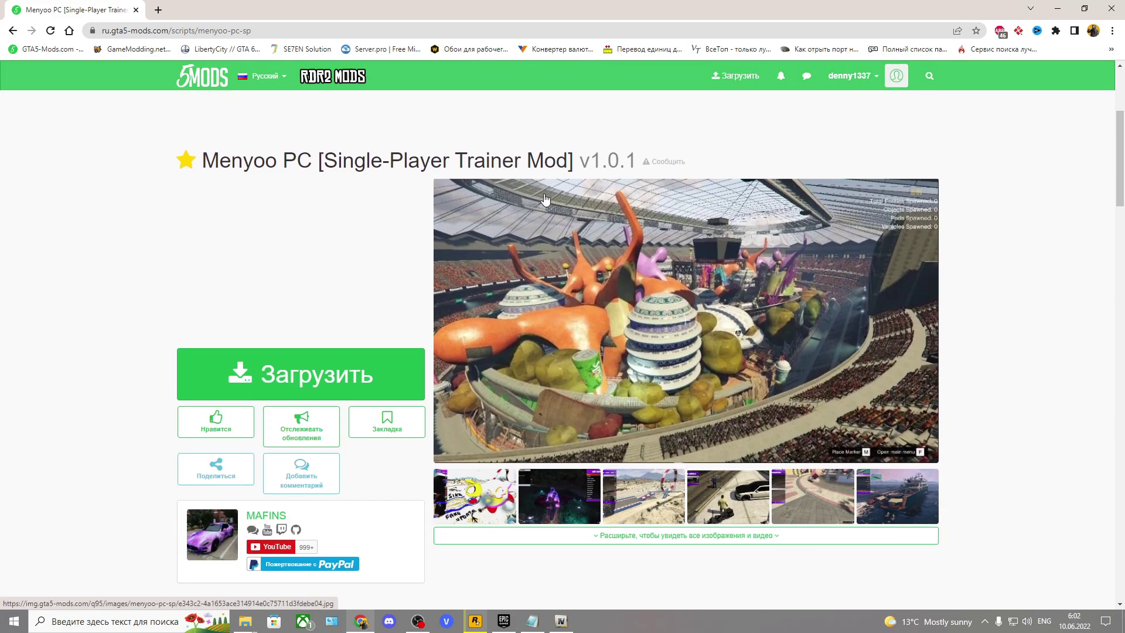
# - Open the MenyooSP.zip archive and try to copy its menyooStuff folder and Menyoo.asi into the GTAV folder
pyautogui.scroll(3, 248, 223)
pyautogui.scroll(-4, 242, 276)
pyautogui.scroll(1, 681, 456)
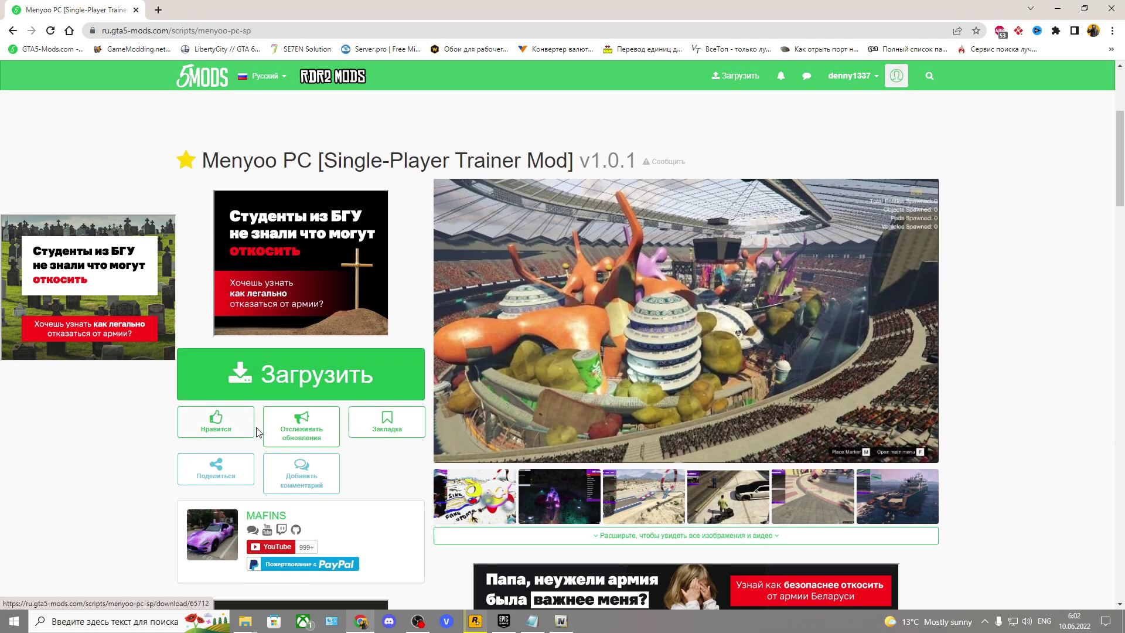
pyautogui.click(681, 456)
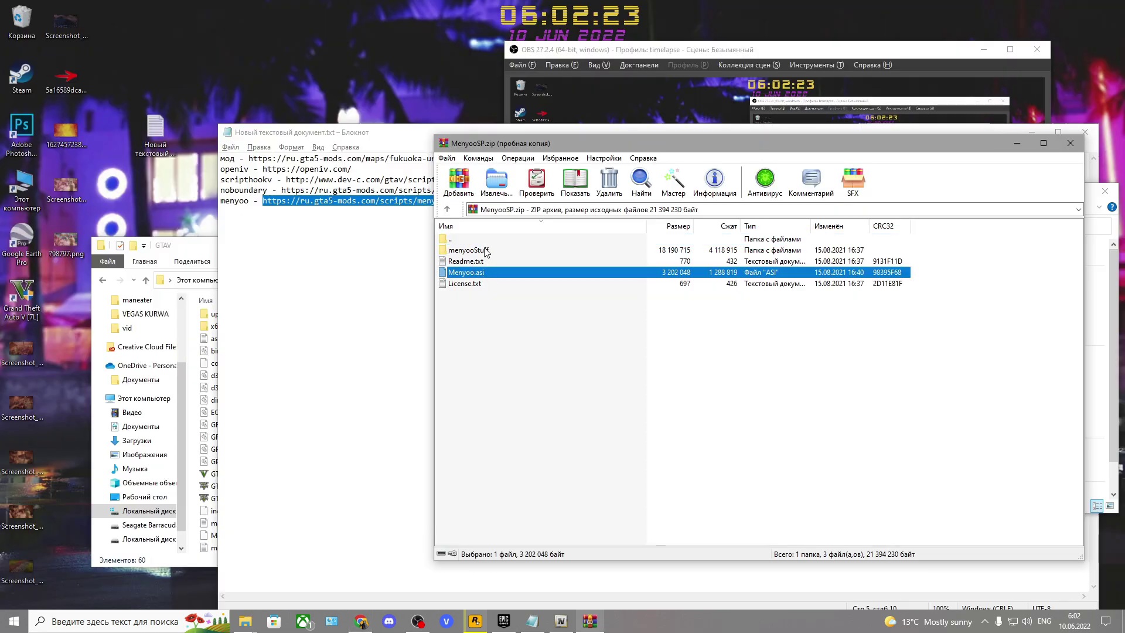
pyautogui.keyDown('ctrl'); pyautogui.click(477, 251); pyautogui.keyUp('ctrl')
pyautogui.click(170, 247)
pyautogui.moveTo(523, 251); pyautogui.dragTo(511, 248)
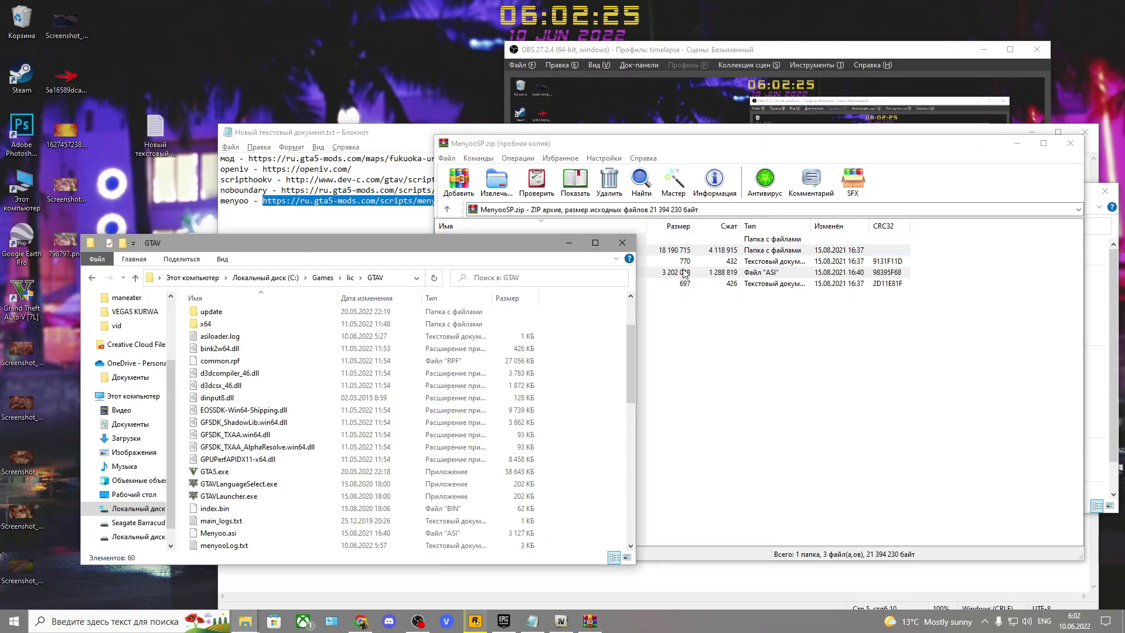
pyautogui.moveTo(685, 273); pyautogui.dragTo(673, 275)
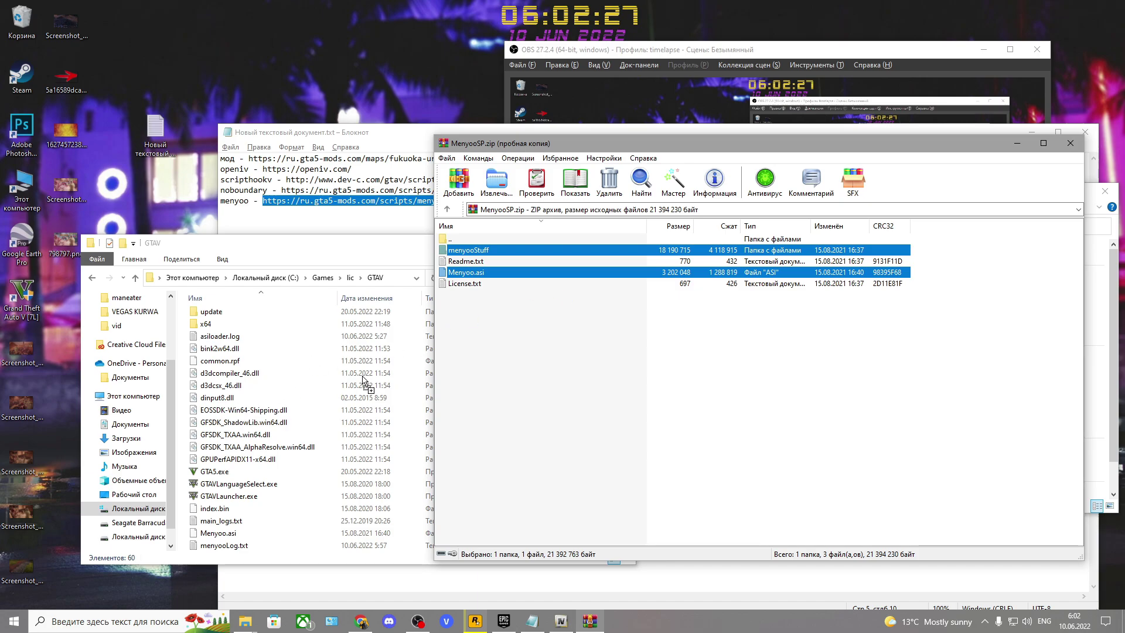
pyautogui.moveTo(366, 379); pyautogui.dragTo(367, 381)
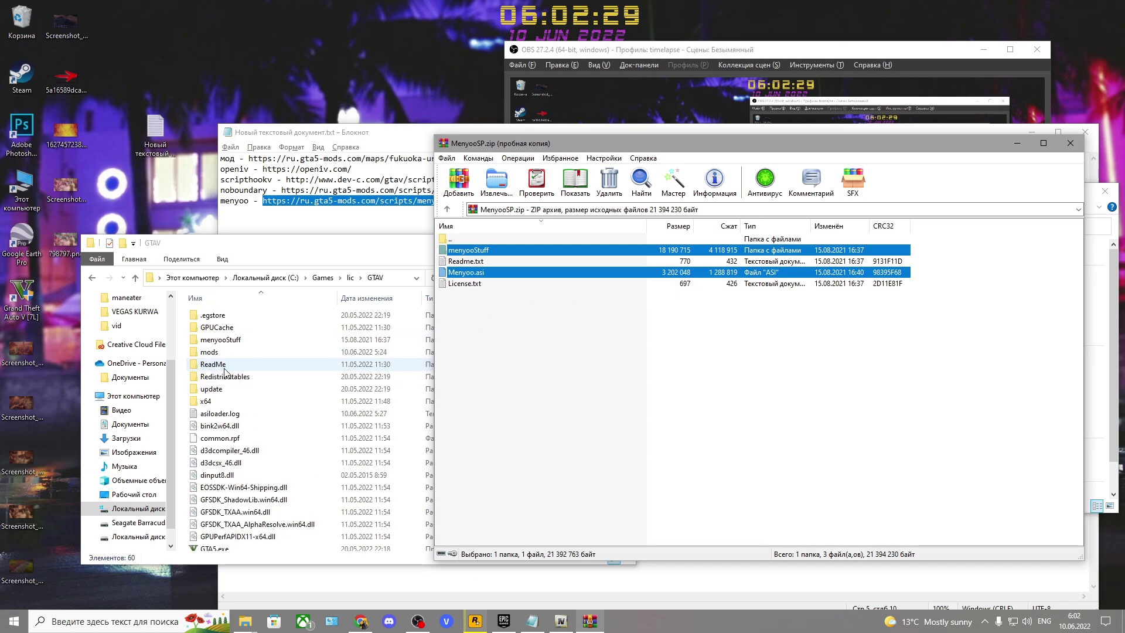
# - Open menyooConfig.ini from the menyooStuff folder in Notepad
pyautogui.doubleClick(221, 340)
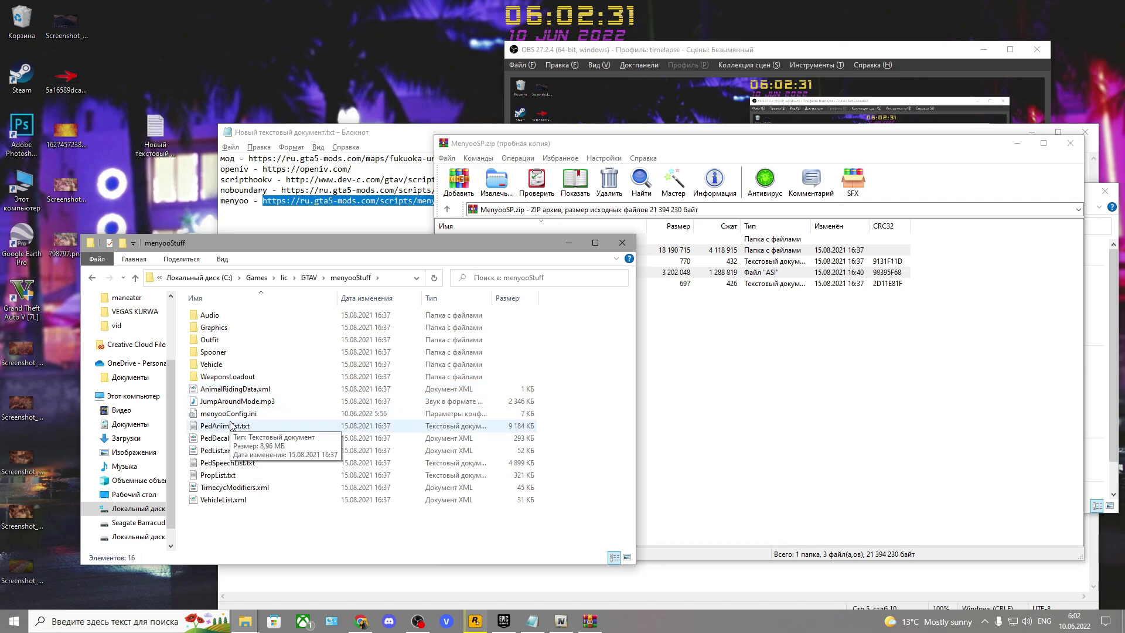
pyautogui.rightClick(238, 417)
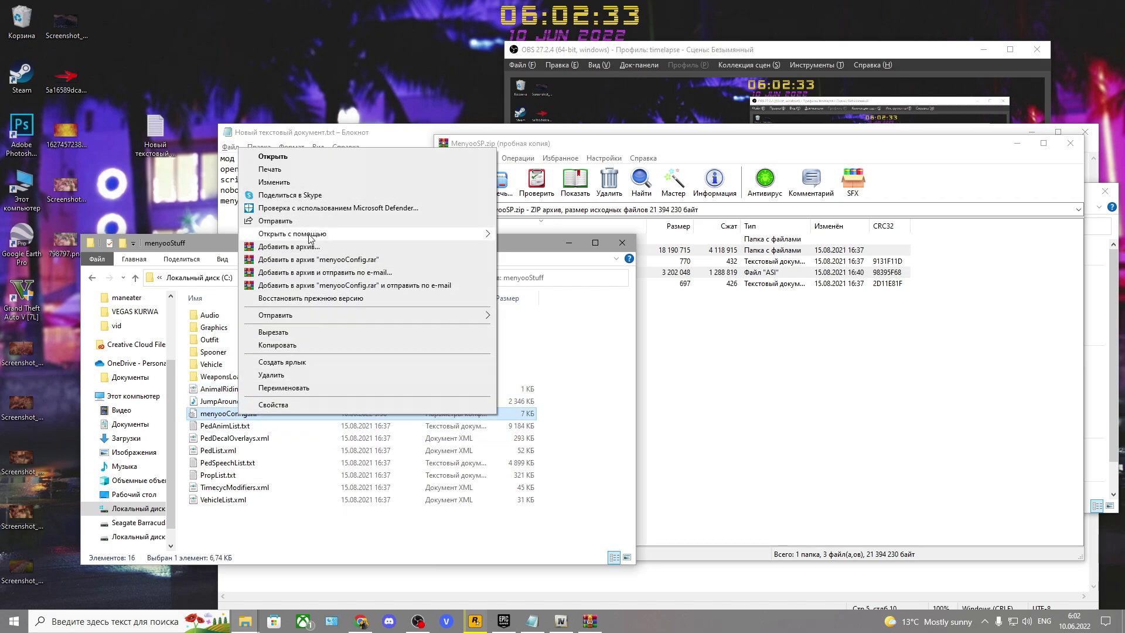
pyautogui.click(166, 247)
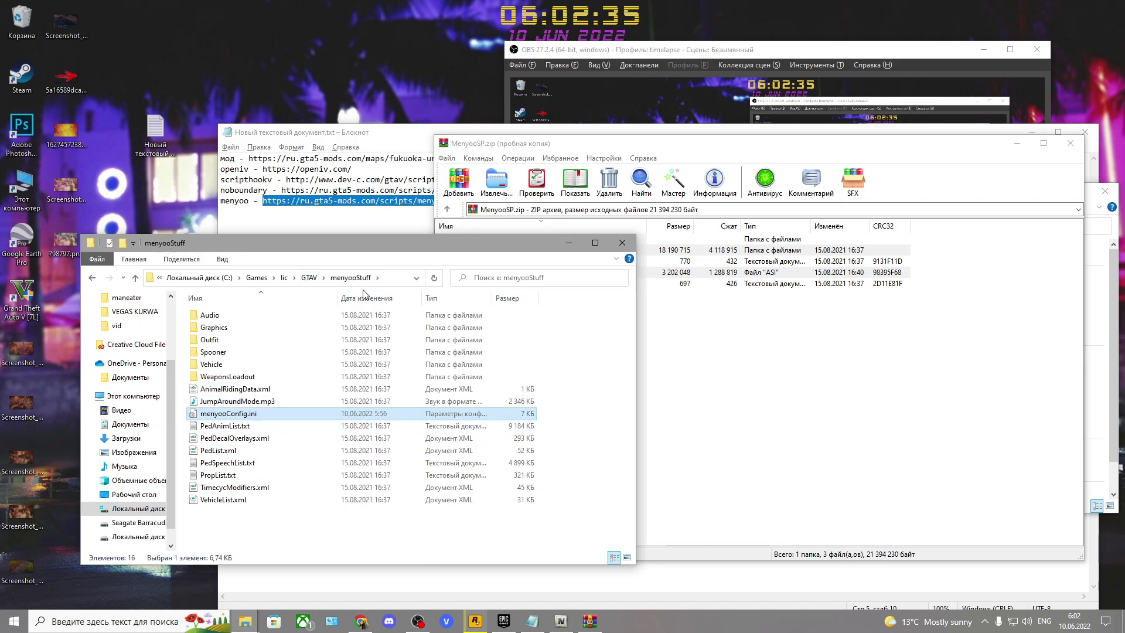
pyautogui.rightClick(241, 413)
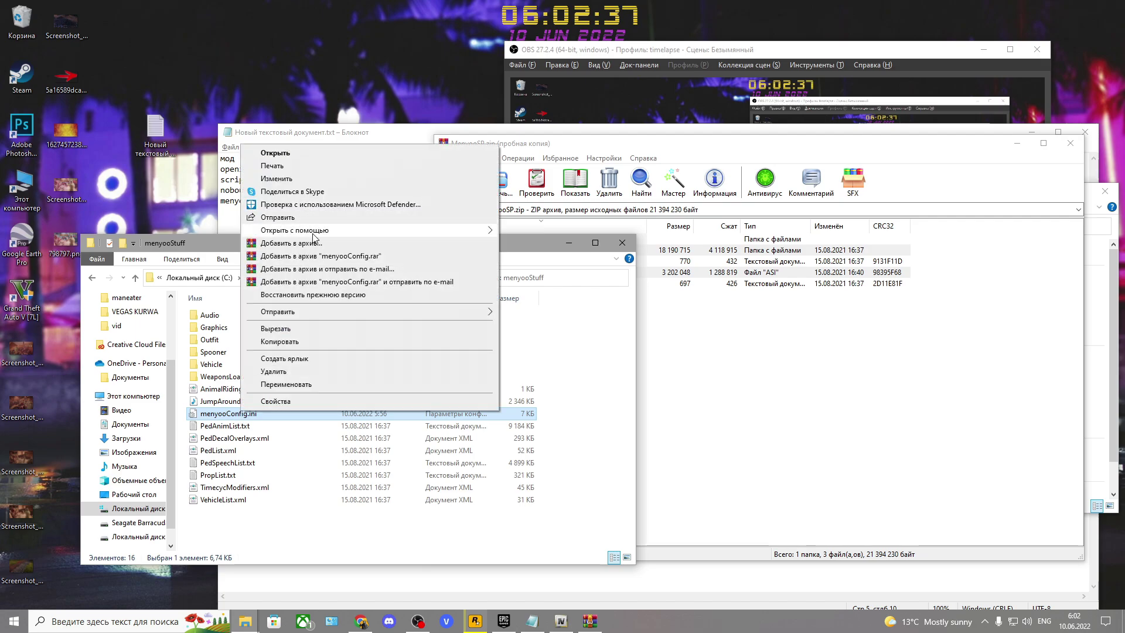
pyautogui.moveTo(317, 230)
pyautogui.click(544, 248)
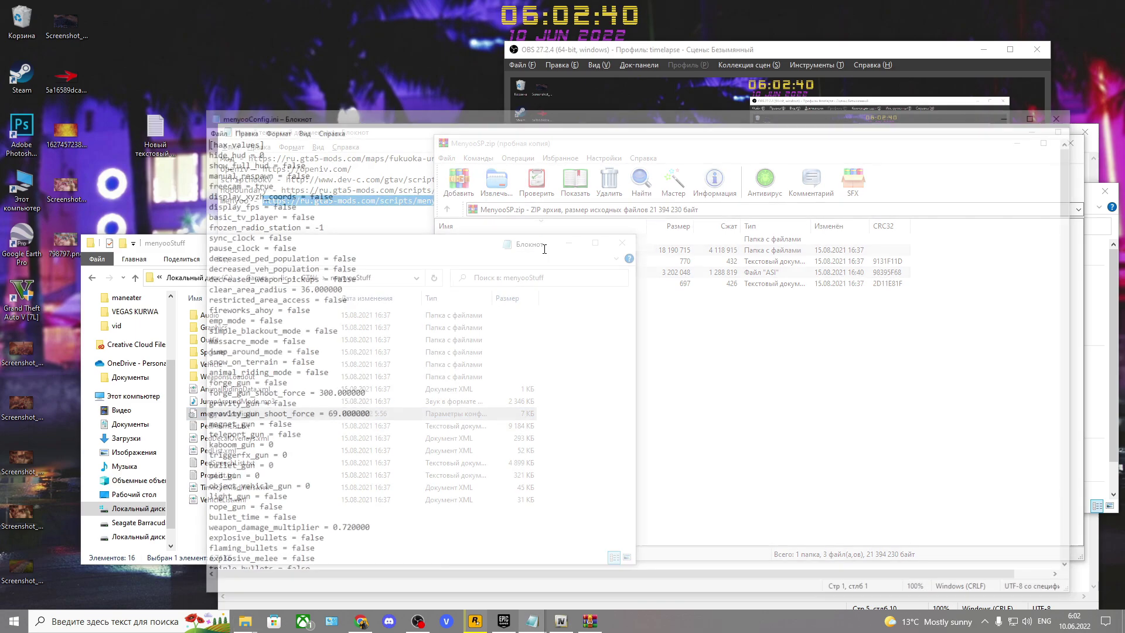
pyautogui.click(491, 227)
# - Search menyooConfig.ini for "key" until reaching the open_key entry in the settings section
pyautogui.hotkey('ctrl', 'f')
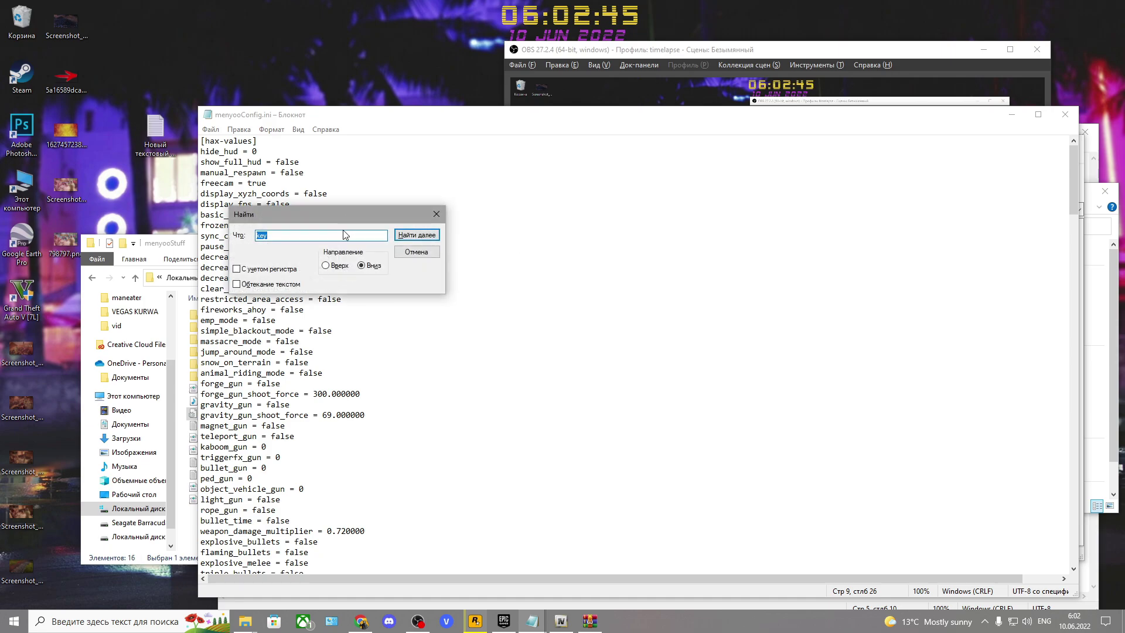
pyautogui.click(417, 236)
pyautogui.click(419, 237)
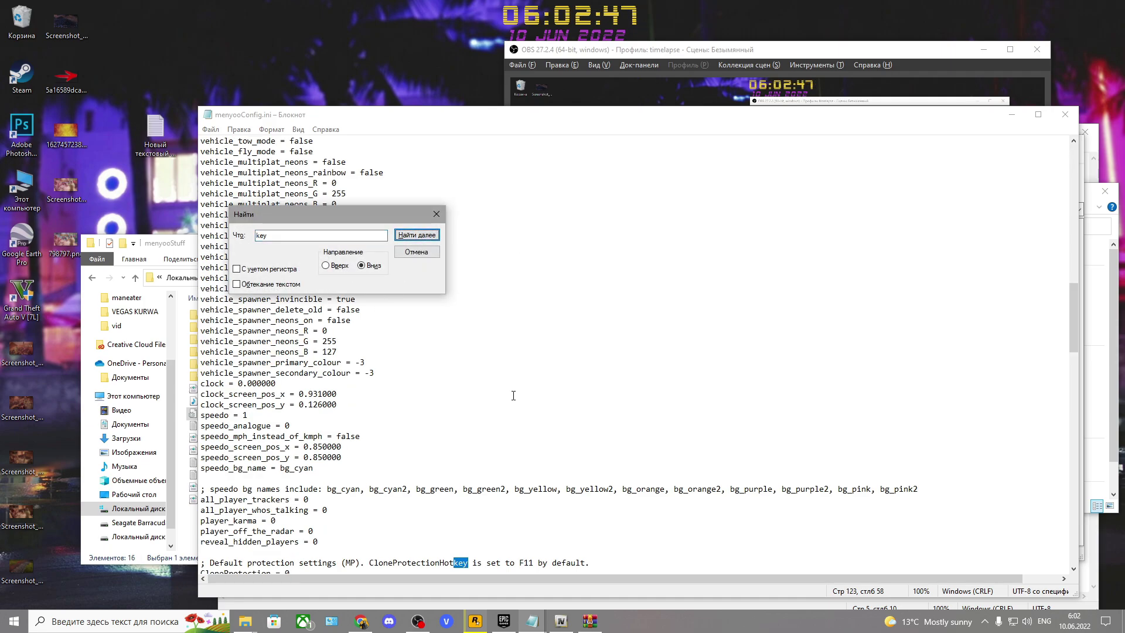
pyautogui.click(419, 237)
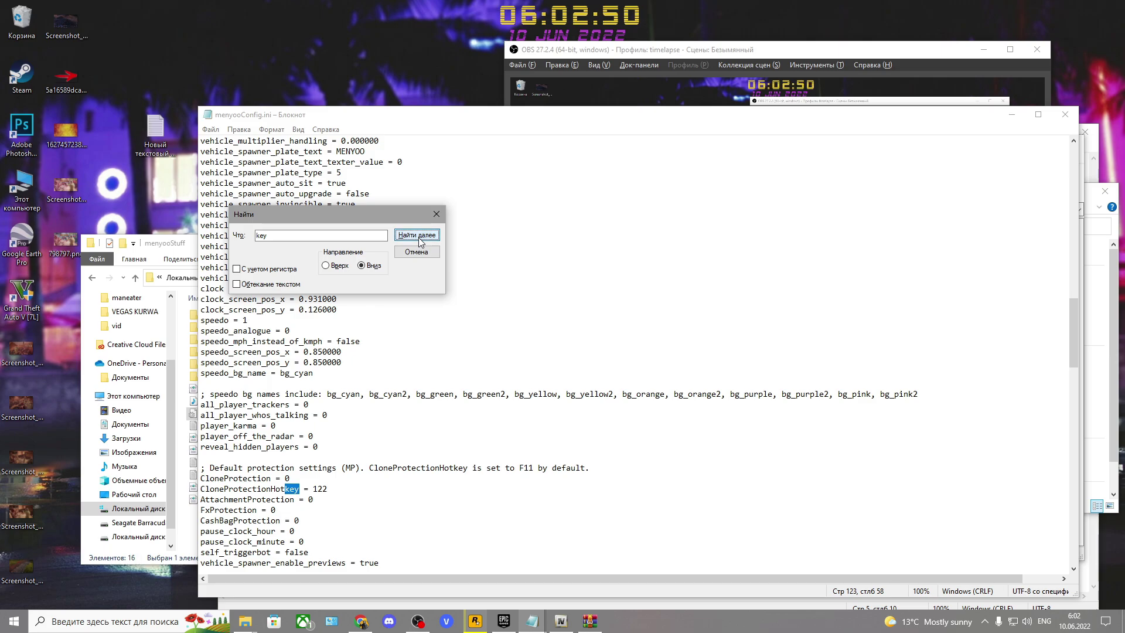
pyautogui.click(419, 237)
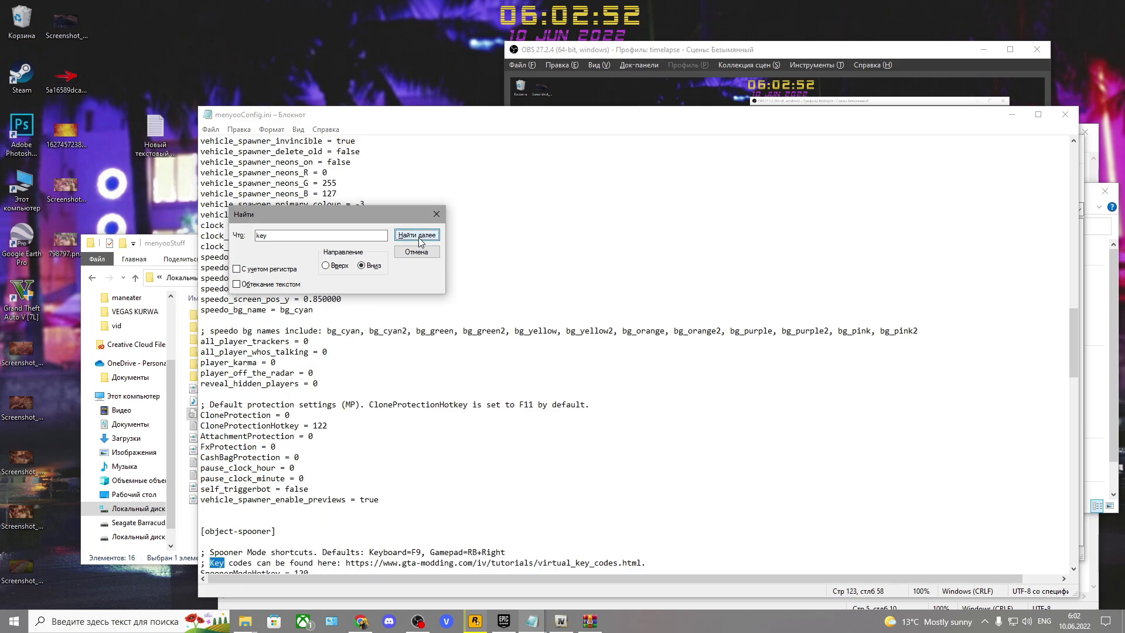
pyautogui.click(418, 237)
pyautogui.click(418, 236)
pyautogui.click(419, 237)
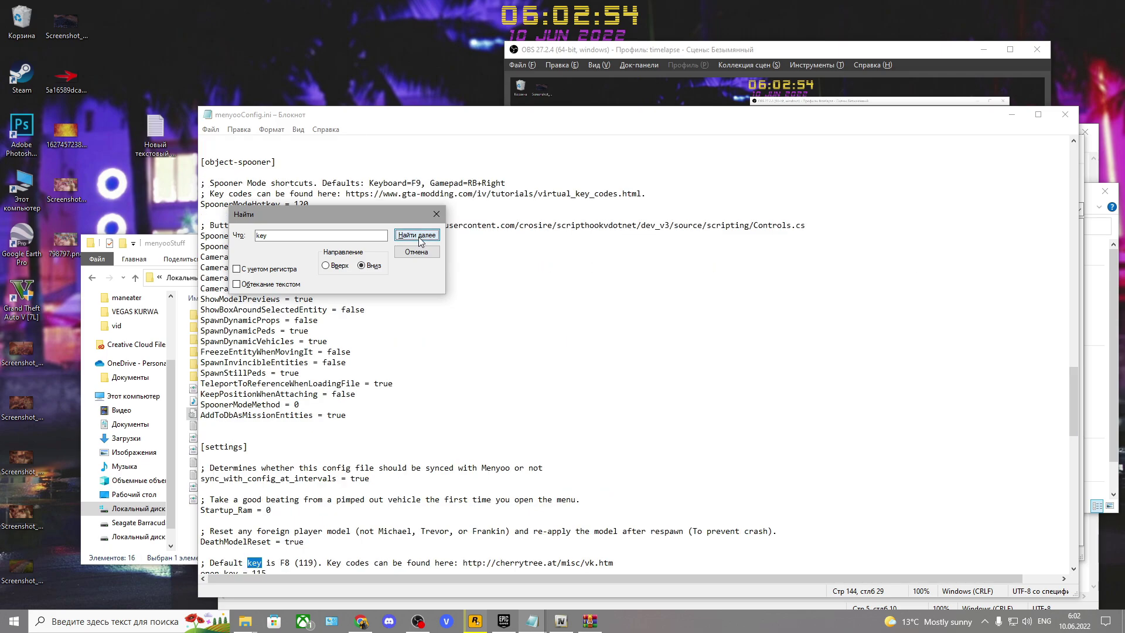
pyautogui.click(418, 235)
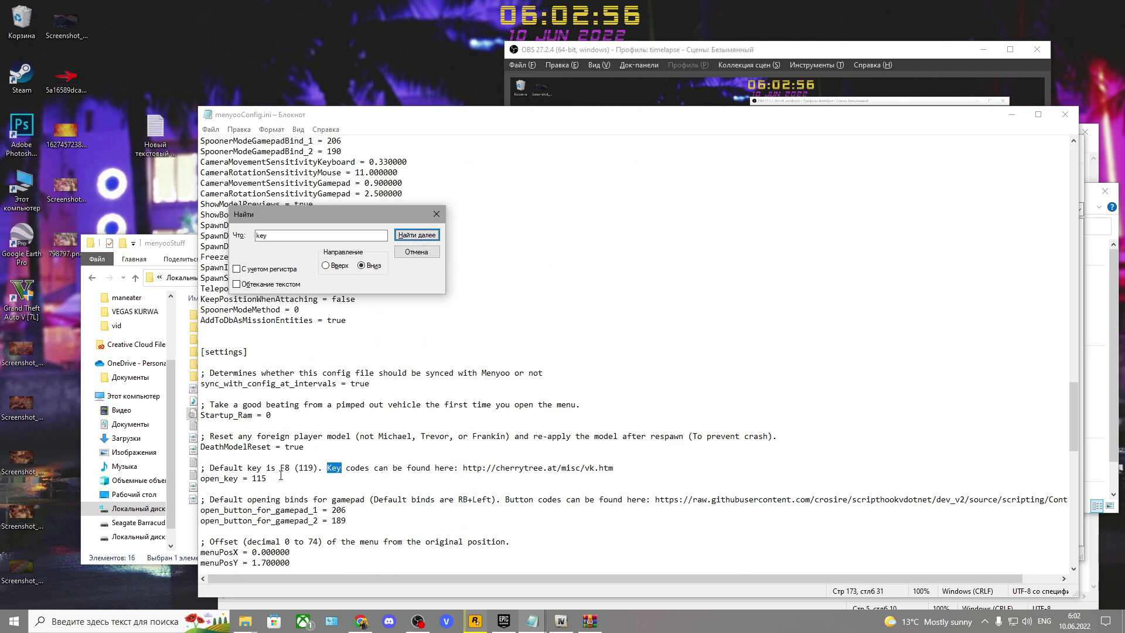
# - Examine the default key comment above open_key and copy its key codes link
pyautogui.click(280, 469)
pyautogui.moveTo(211, 468); pyautogui.dragTo(270, 466)
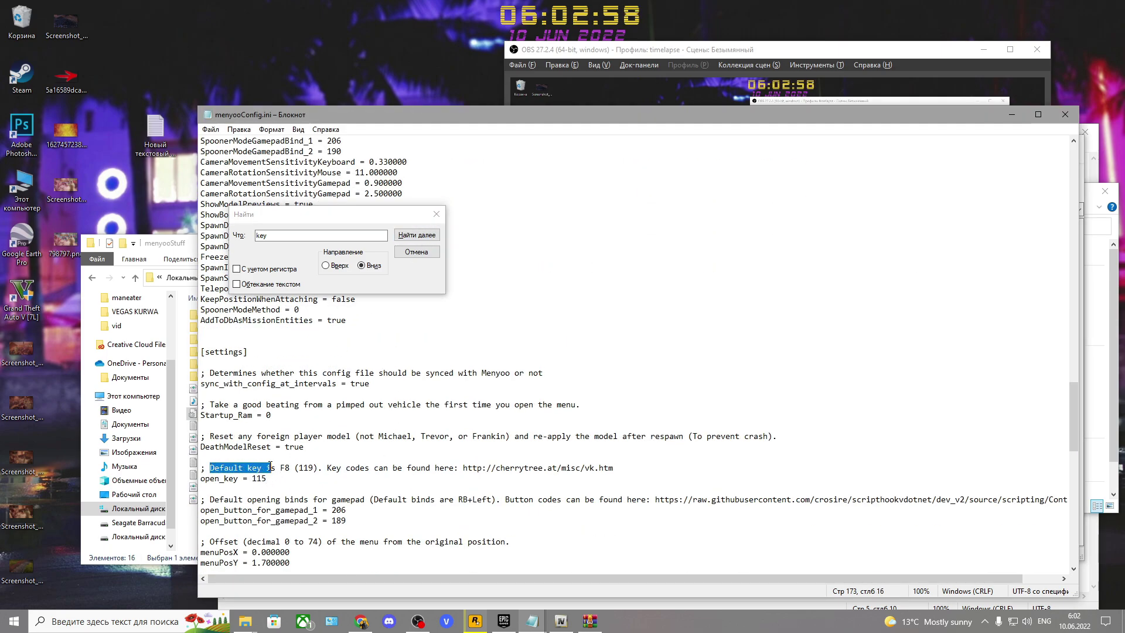
pyautogui.click(336, 468)
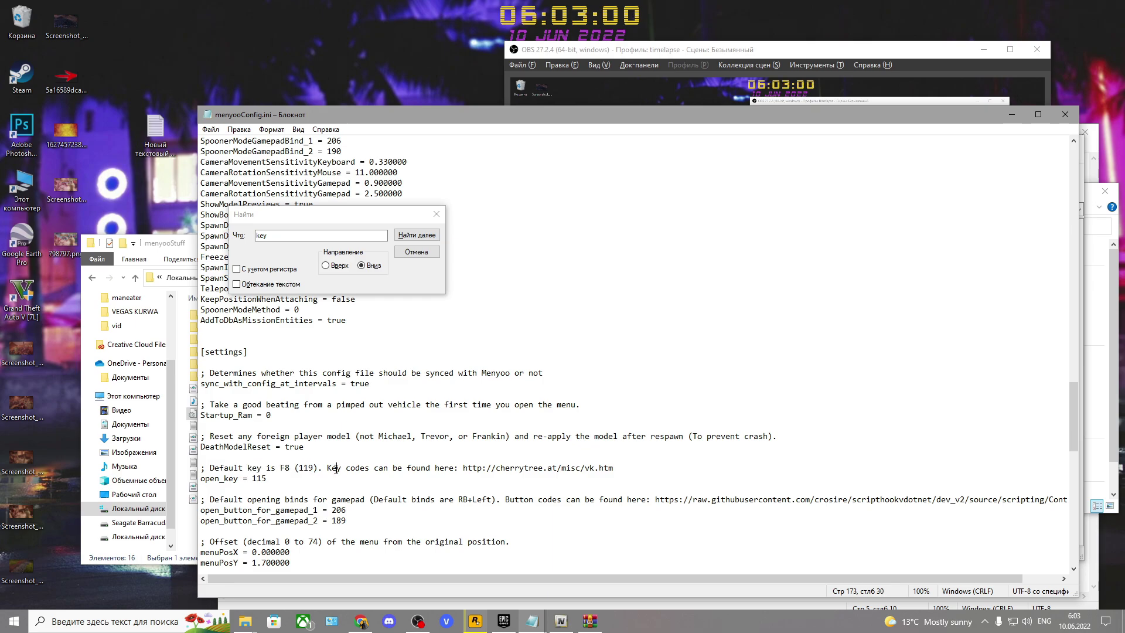
pyautogui.moveTo(304, 468); pyautogui.dragTo(317, 469)
pyautogui.moveTo(652, 471); pyautogui.dragTo(480, 470)
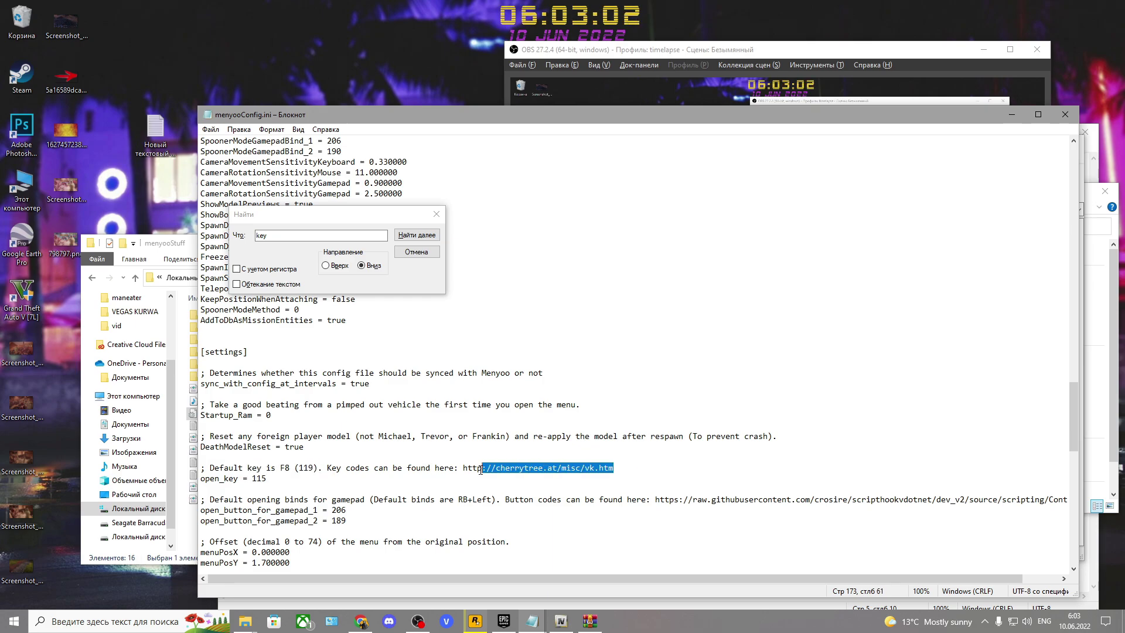
# - Open cherrytree.at/misc/vk.htm in Chrome and look up the F4 key's code in the virtual-key table
pyautogui.click(360, 622)
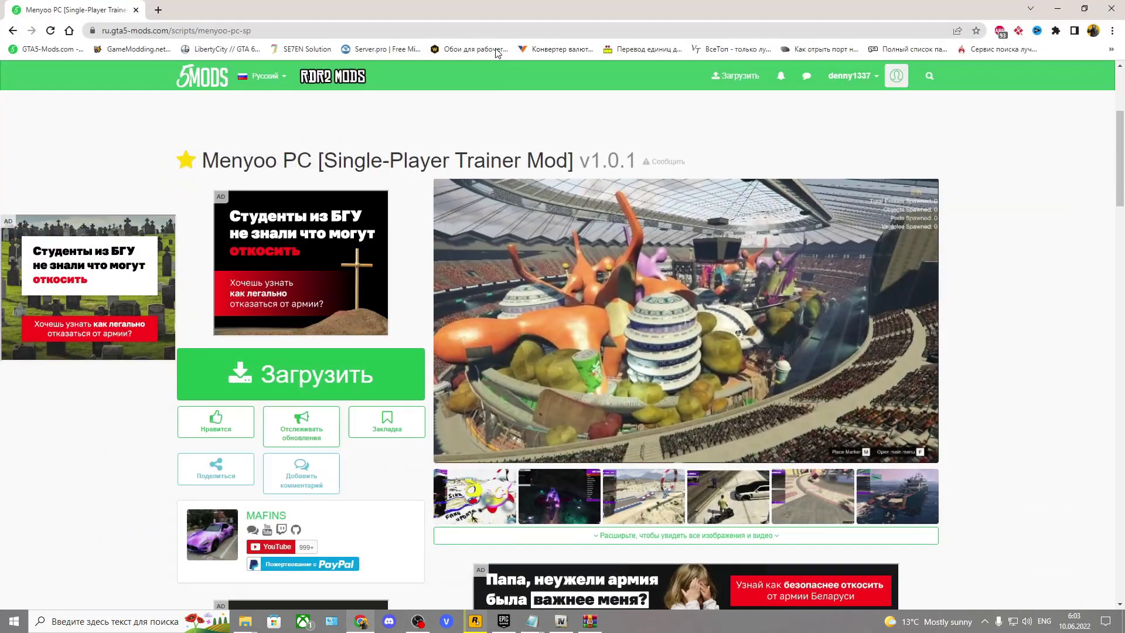
pyautogui.click(170, 28)
pyautogui.write('http://cherrytree.at/misc/vk.htm')
pyautogui.press('Return')
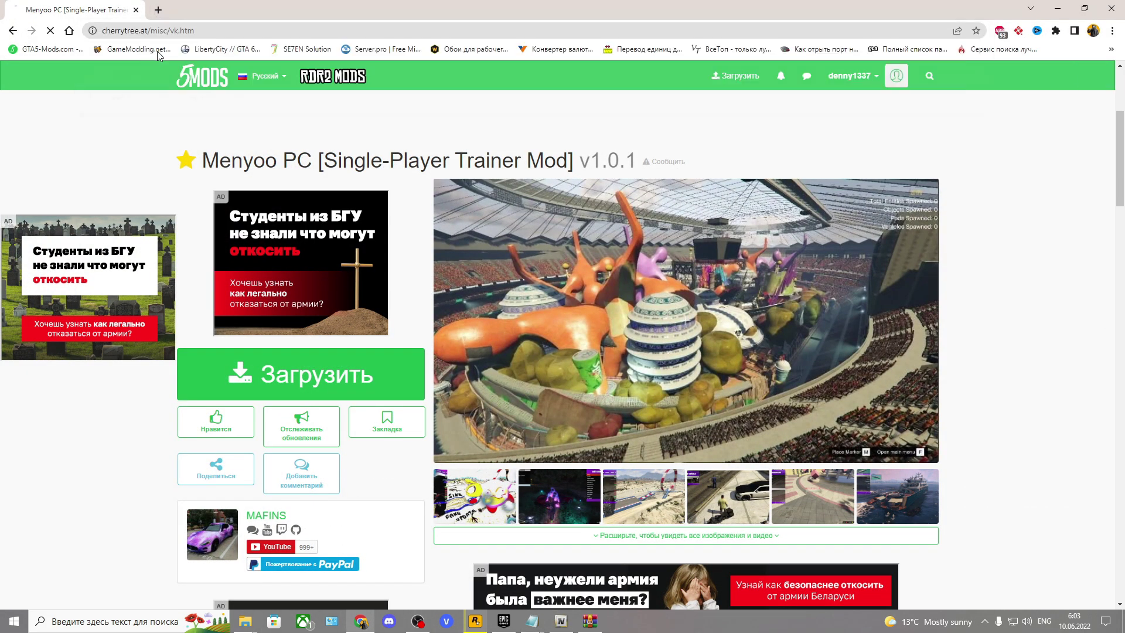
pyautogui.scroll(-3, 176, 235)
pyautogui.scroll(3, 152, 264)
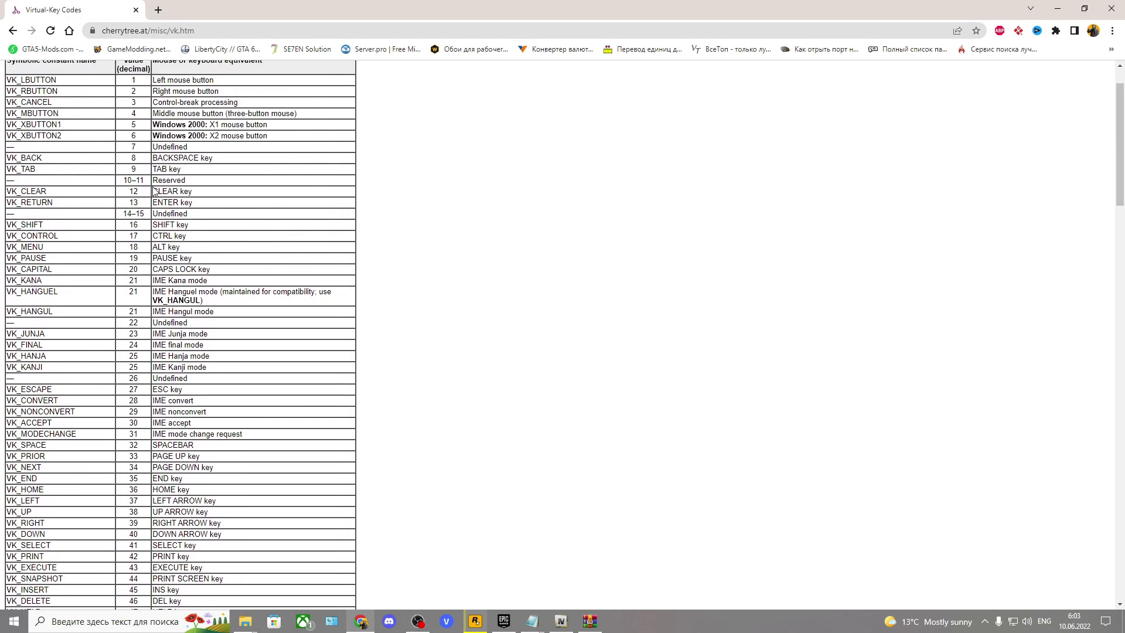
pyautogui.scroll(-18, 134, 282)
pyautogui.scroll(-6, 134, 282)
pyautogui.scroll(3, 168, 270)
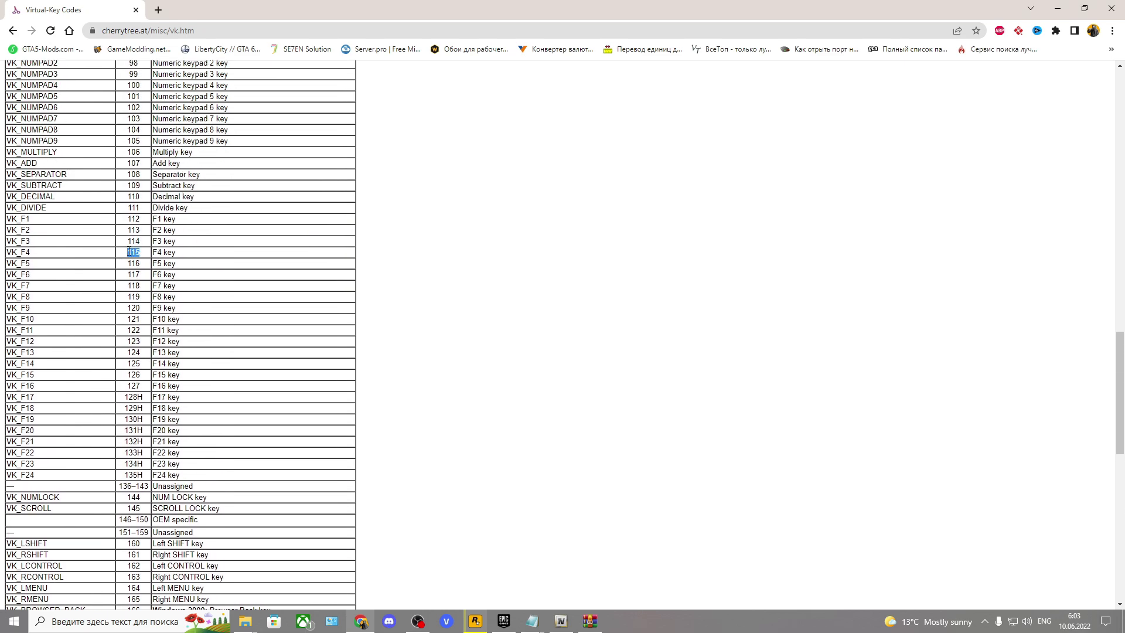
# - Set open_key to 115 in menyooConfig.ini, save the file and close it
pyautogui.click(540, 625)
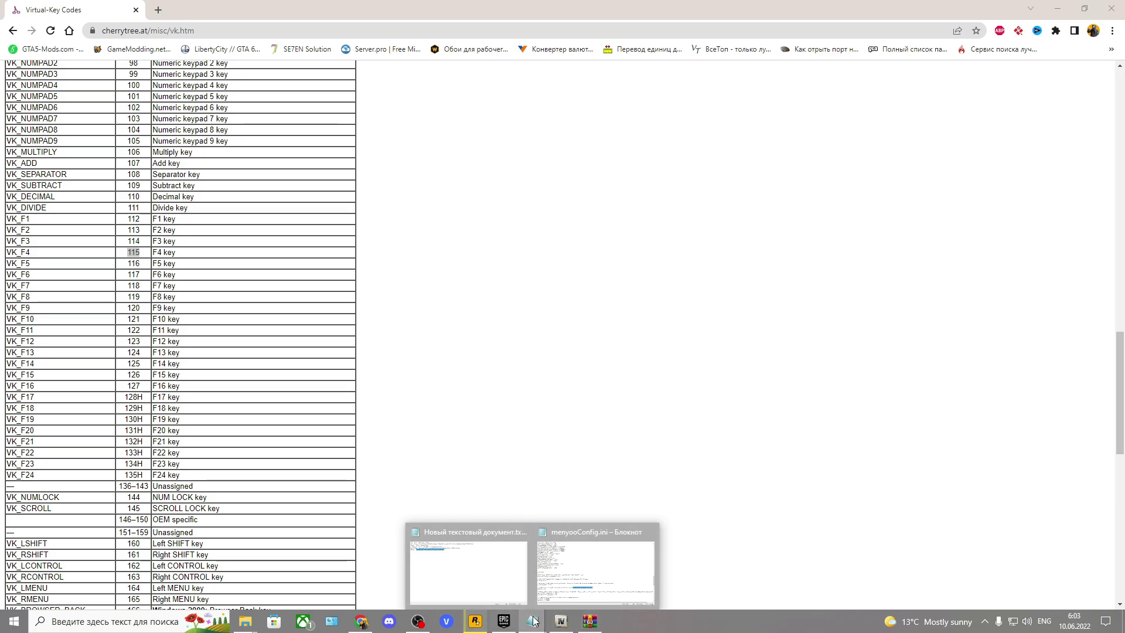
pyautogui.click(557, 594)
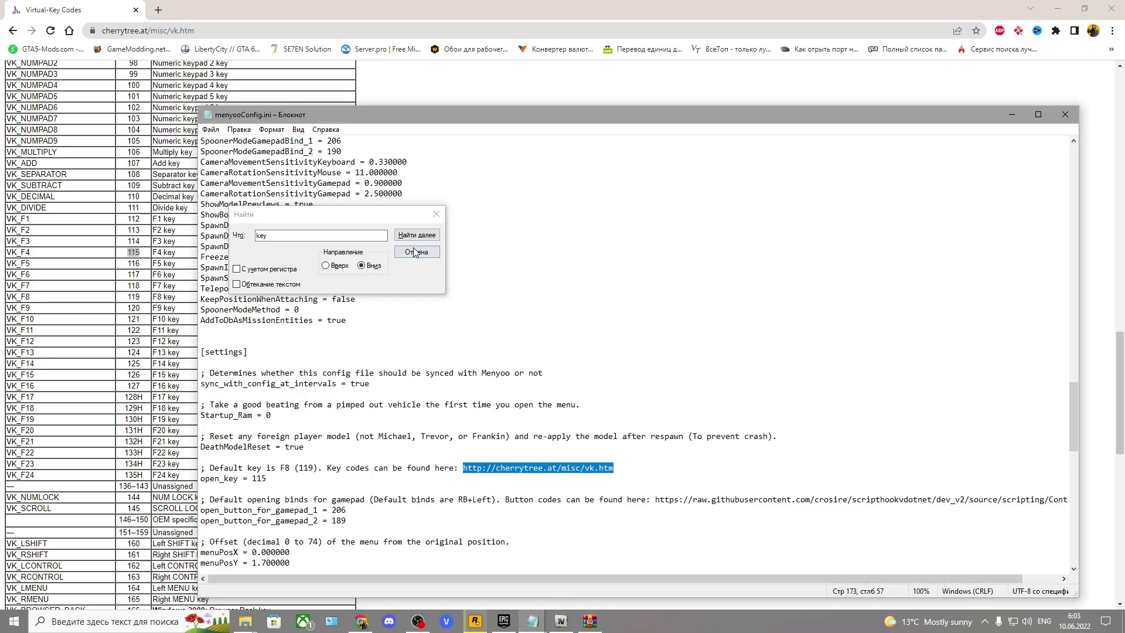
pyautogui.press('Escape')
pyautogui.moveTo(268, 480); pyautogui.dragTo(263, 479)
pyautogui.write('5')
pyautogui.click(218, 131)
pyautogui.click(234, 182)
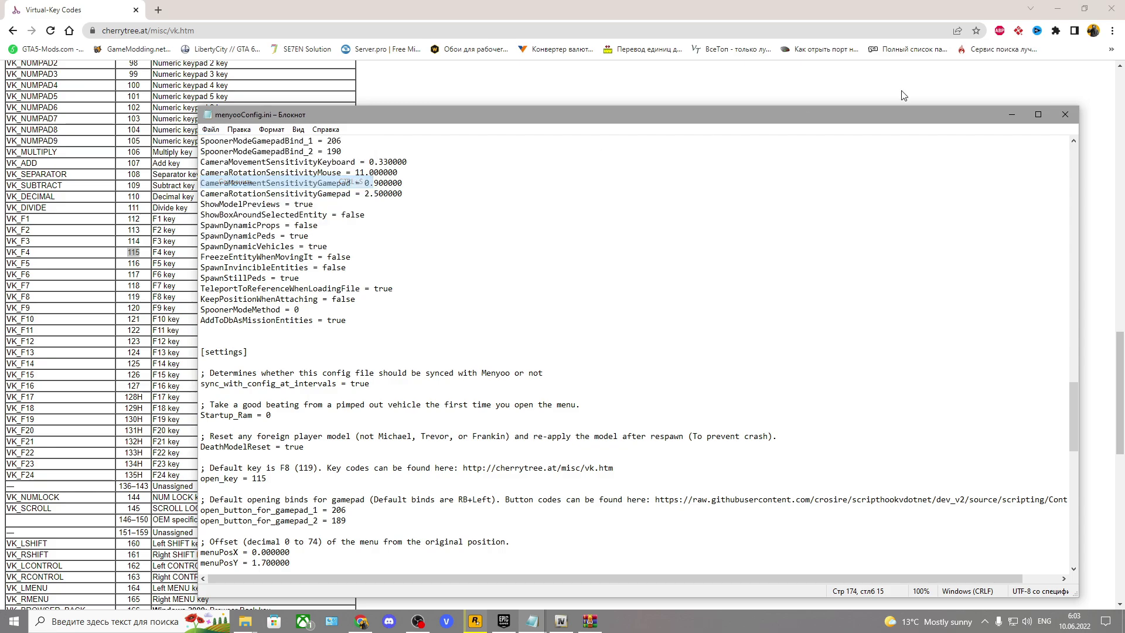
pyautogui.click(1066, 115)
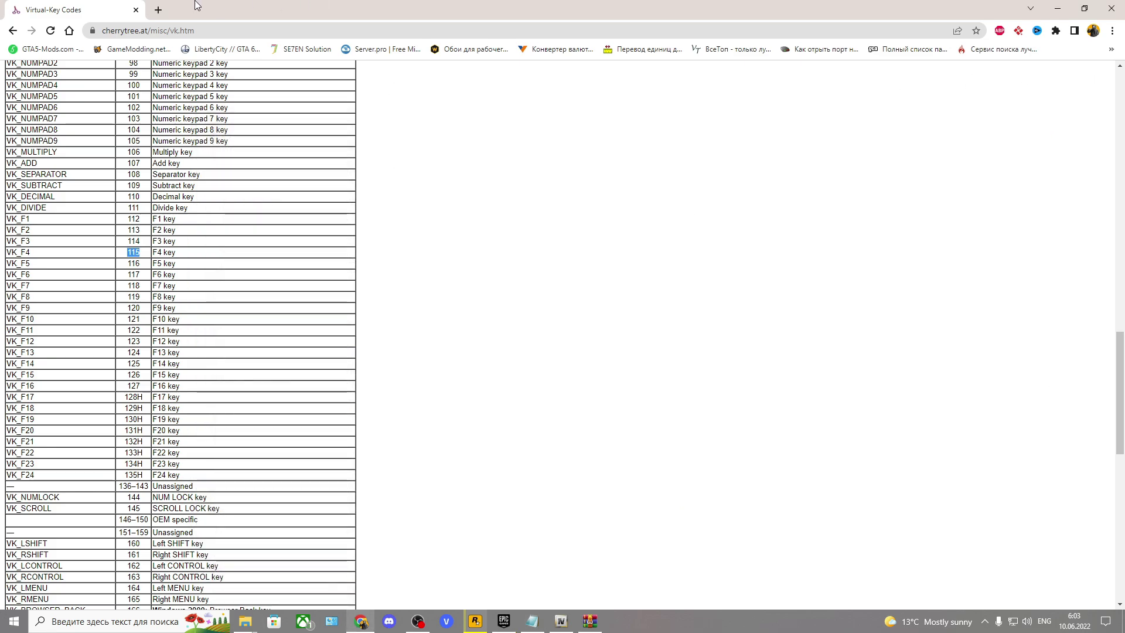
# - Copy the noboundary link from the Notepad list, open it in Chrome and look over the No Boundary Limits page
pyautogui.click(532, 621)
pyautogui.click(438, 192)
pyautogui.moveTo(701, 197); pyautogui.dragTo(632, 191)
pyautogui.hotkey('ctrl', 'c')
pyautogui.click(284, 190)
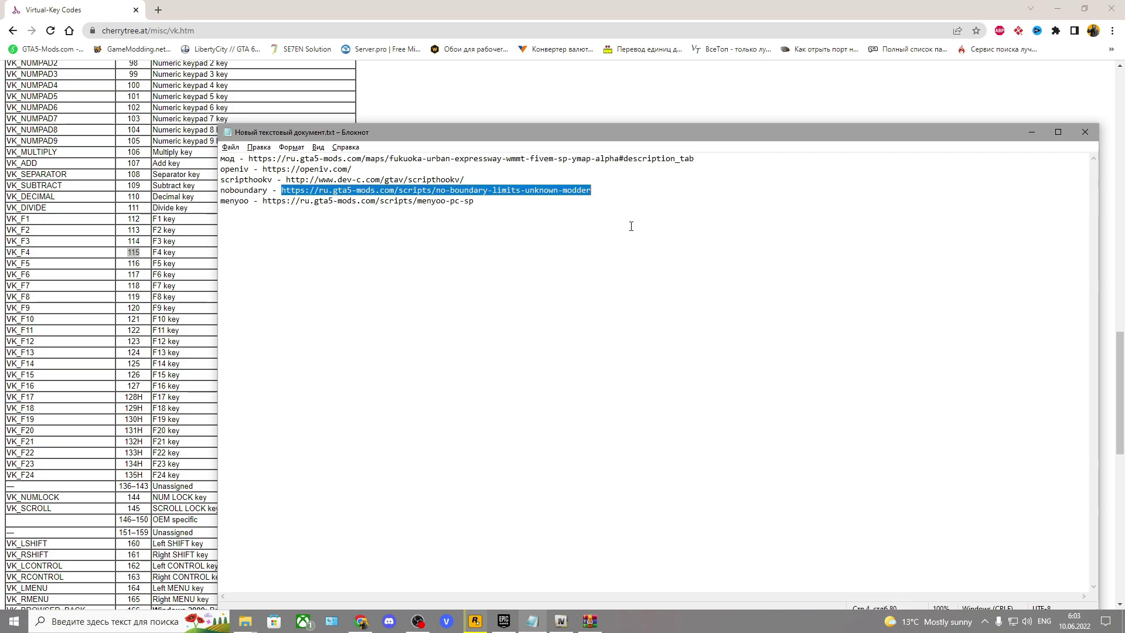
pyautogui.click(105, 30)
pyautogui.hotkey('ctrl', 'v')
pyautogui.click(139, 52)
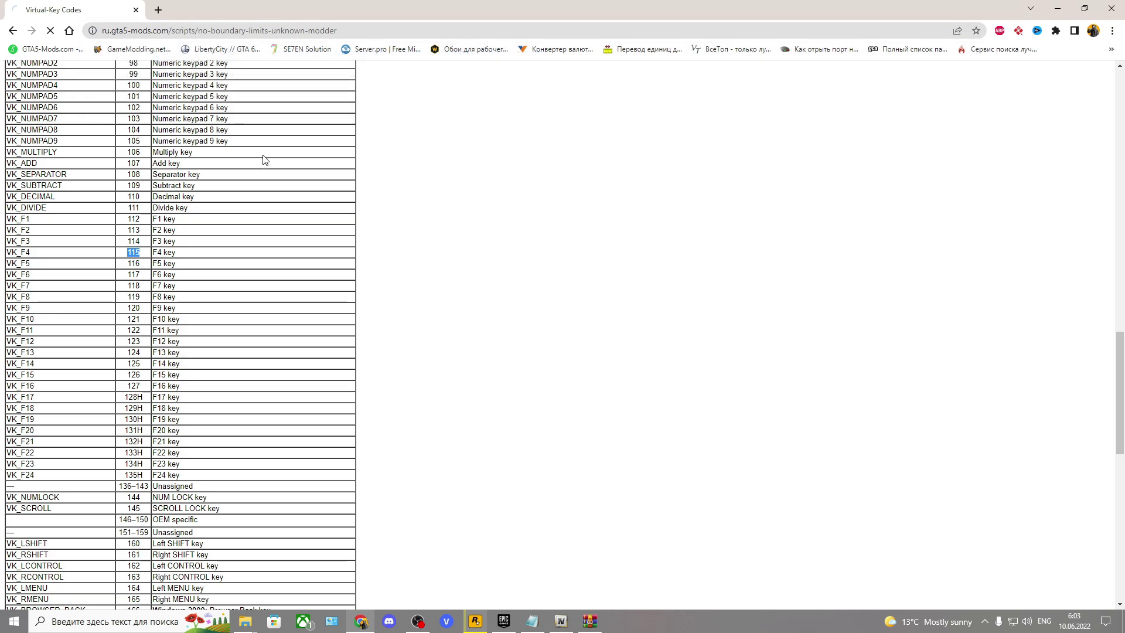
pyautogui.scroll(-4, 530, 375)
pyautogui.scroll(-5, 565, 386)
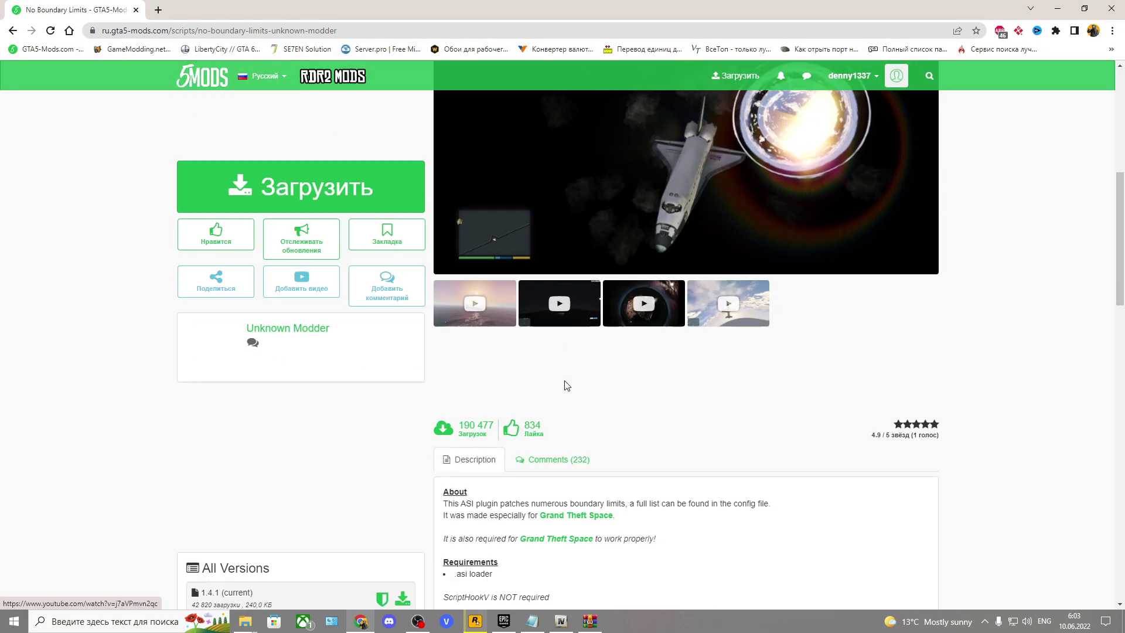
pyautogui.scroll(5, 566, 398)
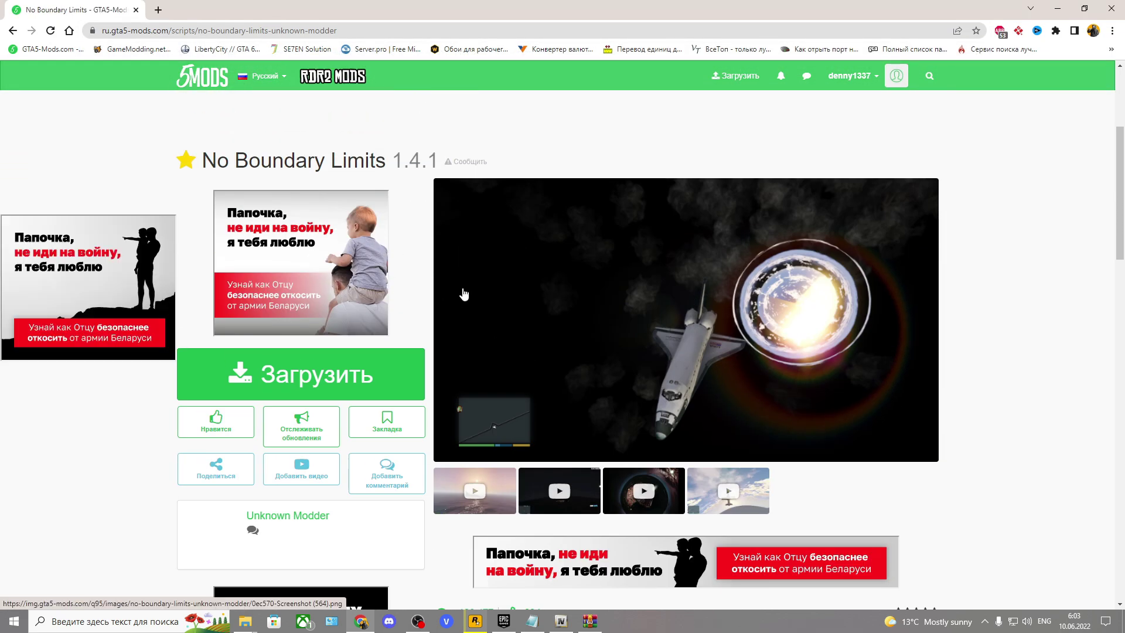
pyautogui.scroll(-3, 585, 307)
pyautogui.scroll(2, 557, 259)
pyautogui.scroll(1, 340, 313)
# - Open ReadMe.txt from the NoBoundaryLimits archive, read its Installation section and close it
pyautogui.click(246, 622)
pyautogui.click(290, 568)
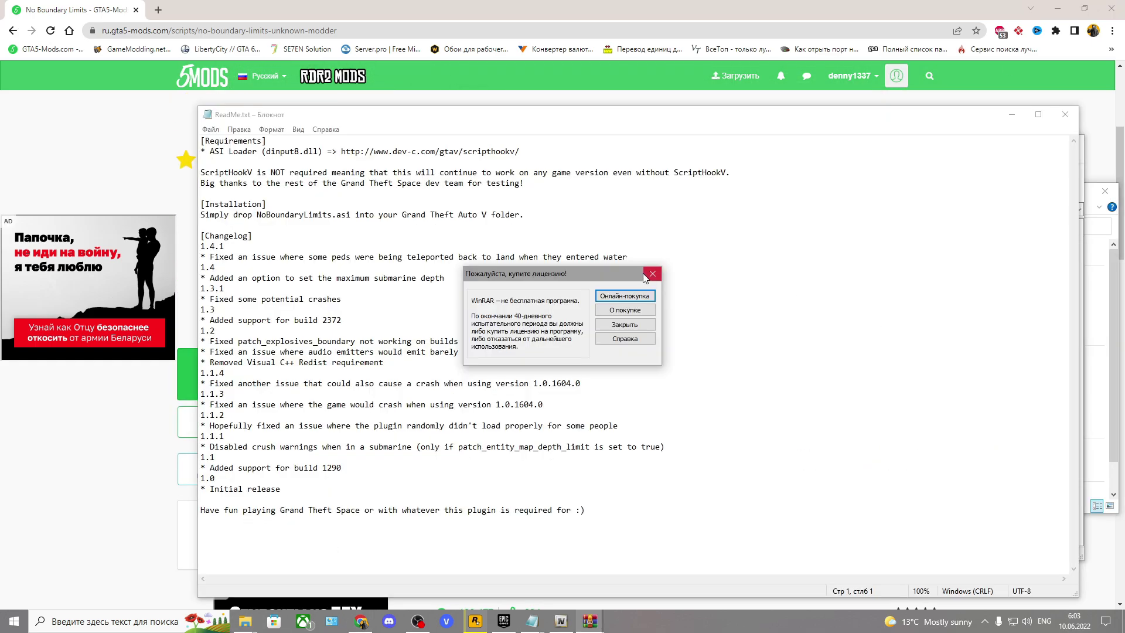
pyautogui.click(652, 273)
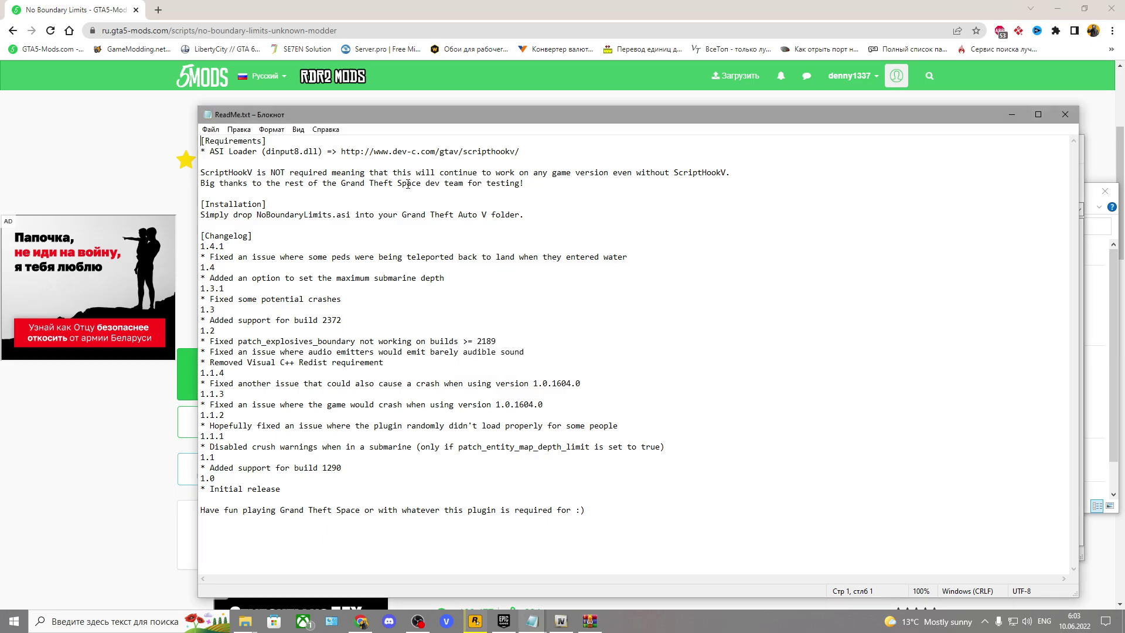
pyautogui.moveTo(226, 215); pyautogui.dragTo(431, 215)
pyautogui.click(490, 215)
pyautogui.click(1060, 114)
# - Copy NoBoundaryLimits.ini and NoBoundaryLimits.asi from the archive into the GTAV folder, and close the archive and its source folder
pyautogui.moveTo(497, 315); pyautogui.dragTo(489, 263)
pyautogui.moveTo(499, 264); pyautogui.dragTo(869, 368)
pyautogui.moveTo(309, 282); pyautogui.dragTo(235, 456)
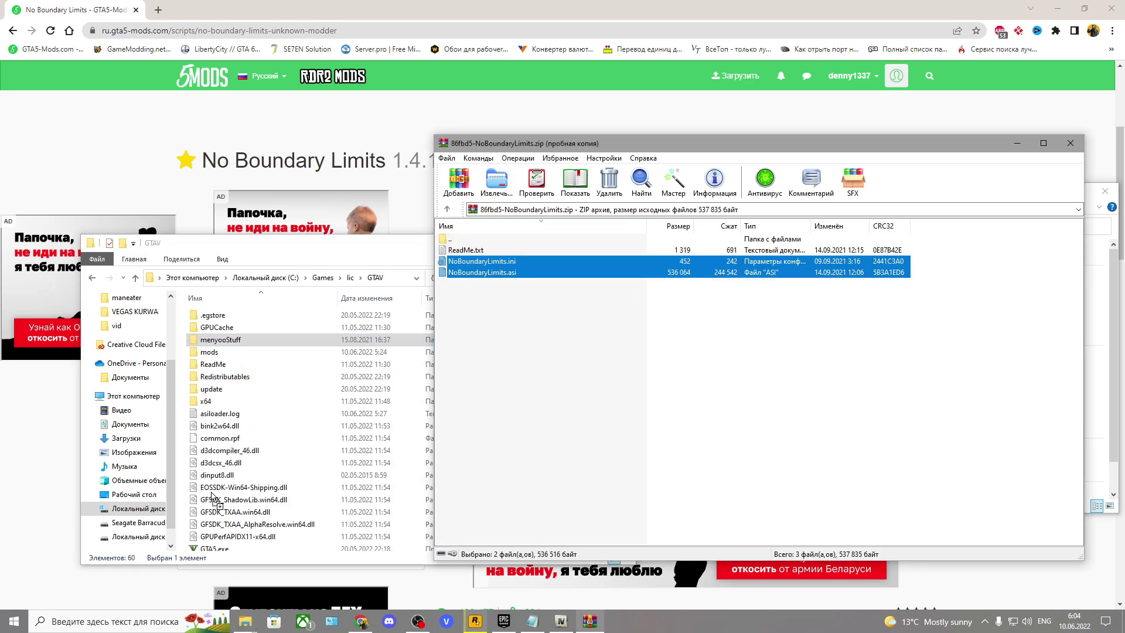
pyautogui.moveTo(379, 258); pyautogui.dragTo(346, 258)
pyautogui.click(1071, 143)
pyautogui.click(1106, 191)
# - Copy the Fukuoka Urban Expressway mod link from the Notepad list and open its page in Chrome
pyautogui.click(533, 620)
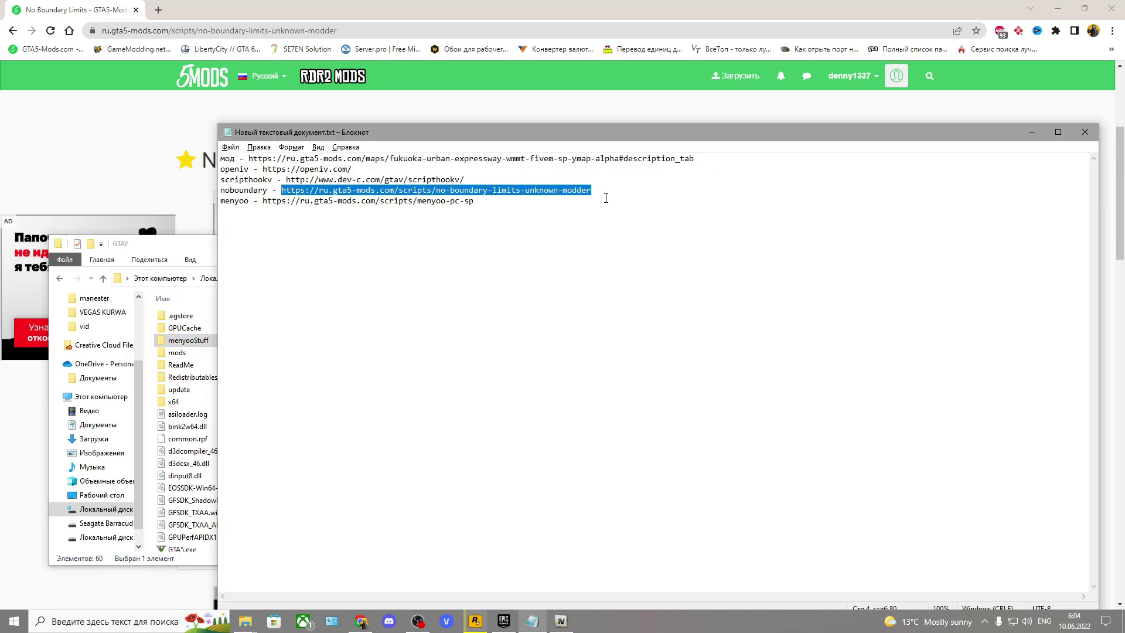
pyautogui.moveTo(704, 157)
pyautogui.mouseDown()
pyautogui.moveTo(254, 158)
pyautogui.moveTo(716, 140)
pyautogui.mouseUp()
pyautogui.click(252, 158)
pyautogui.hotkey('ctrl', 'c')
pyautogui.click(274, 29)
pyautogui.hotkey('ctrl', 'v')
pyautogui.press('Return')
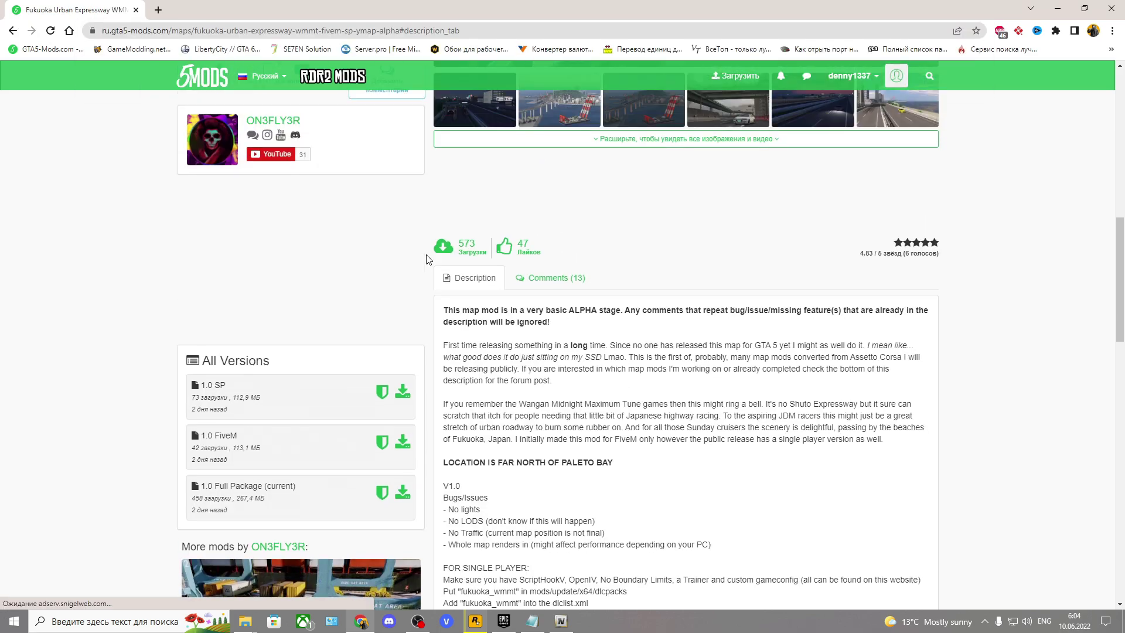
# - Read the Fukuoka Urban Expressway mod description down to the author's credit request
pyautogui.scroll(-10, 434, 260)
pyautogui.scroll(1, 450, 357)
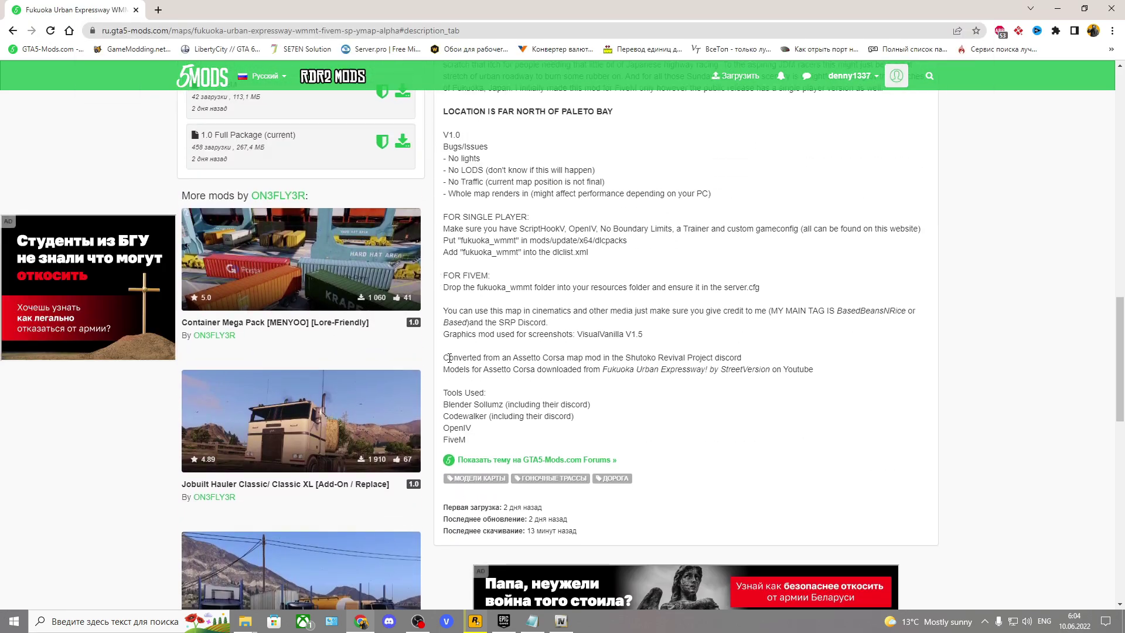
pyautogui.scroll(1, 531, 358)
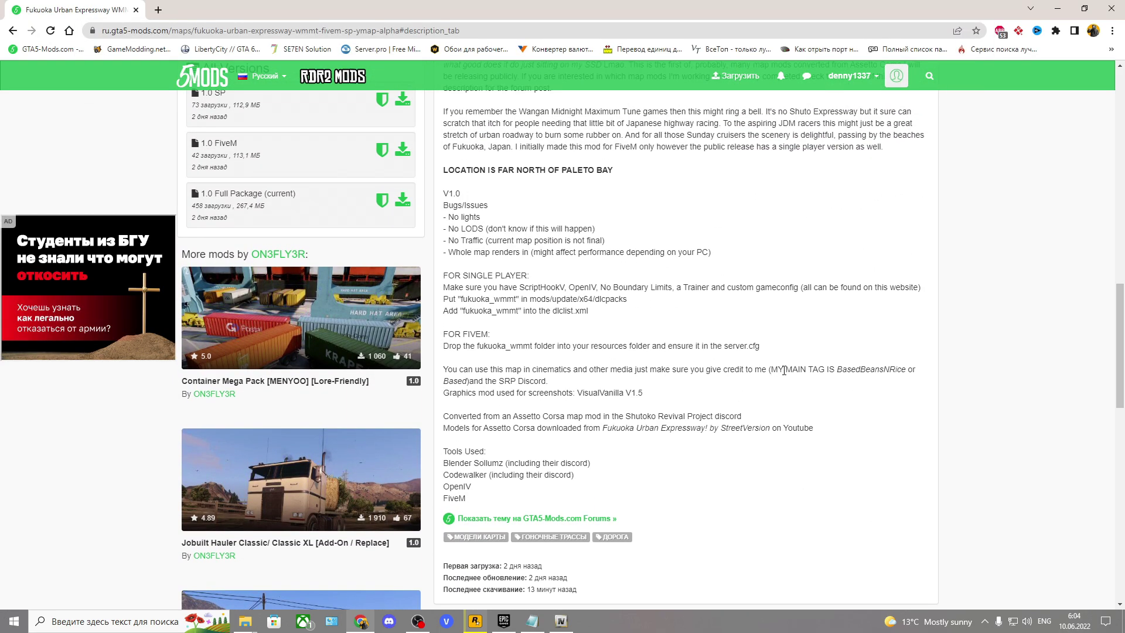
pyautogui.moveTo(776, 370); pyautogui.dragTo(845, 373)
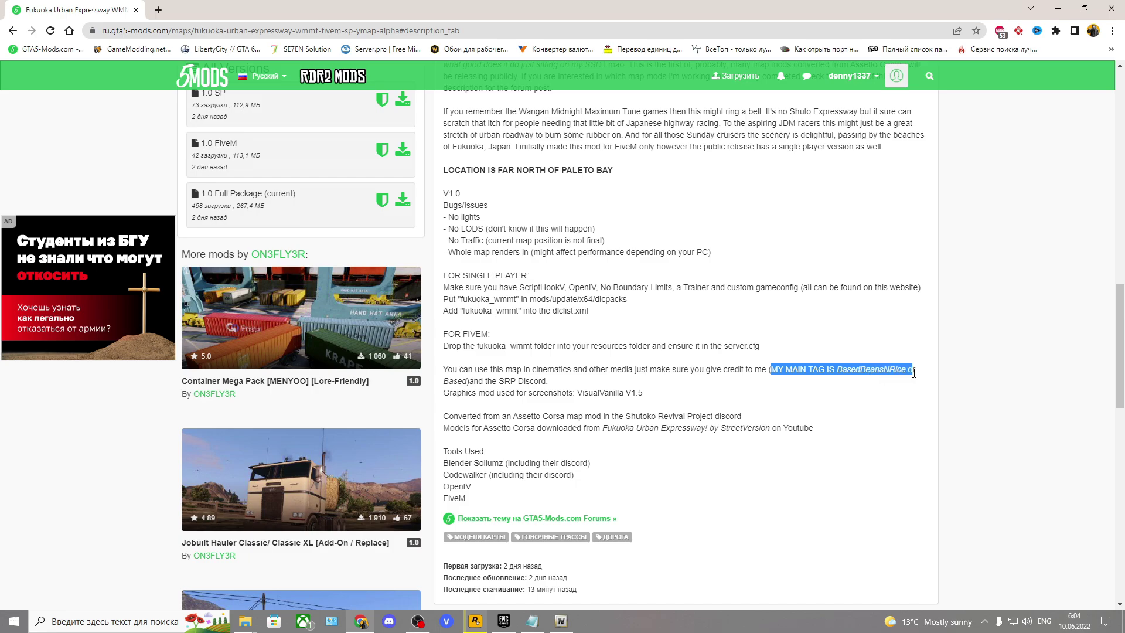
pyautogui.moveTo(918, 377); pyautogui.dragTo(475, 382)
pyautogui.click(535, 381)
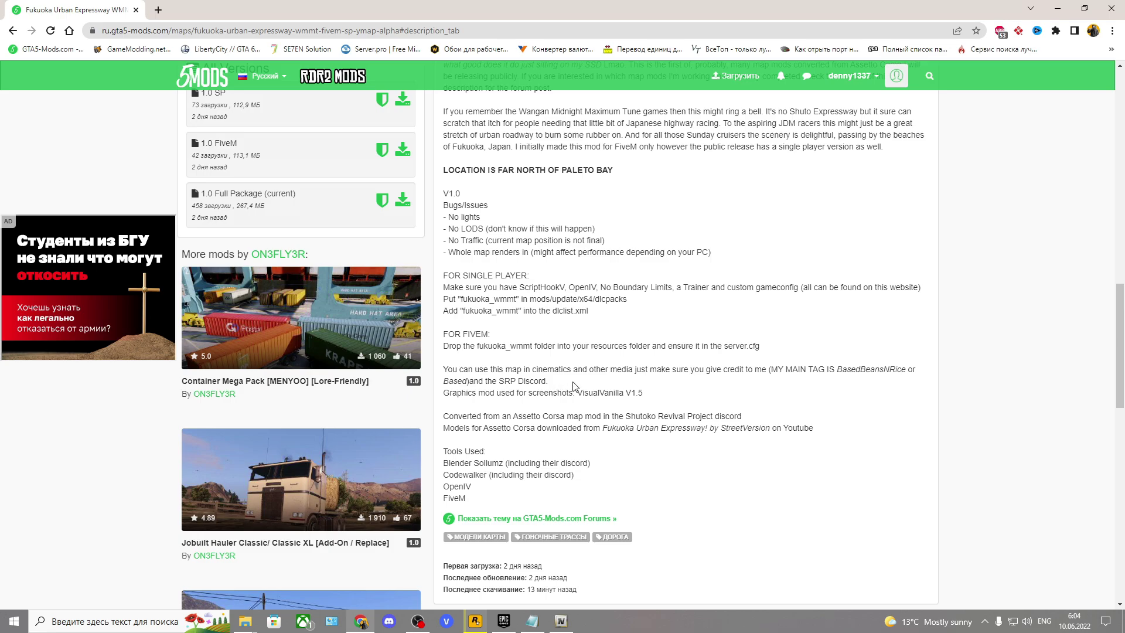
# - Review the mod page's screenshots and the "FOR SINGLE PLAYER" requirements in the description
pyautogui.scroll(7, 592, 359)
pyautogui.scroll(-4, 897, 459)
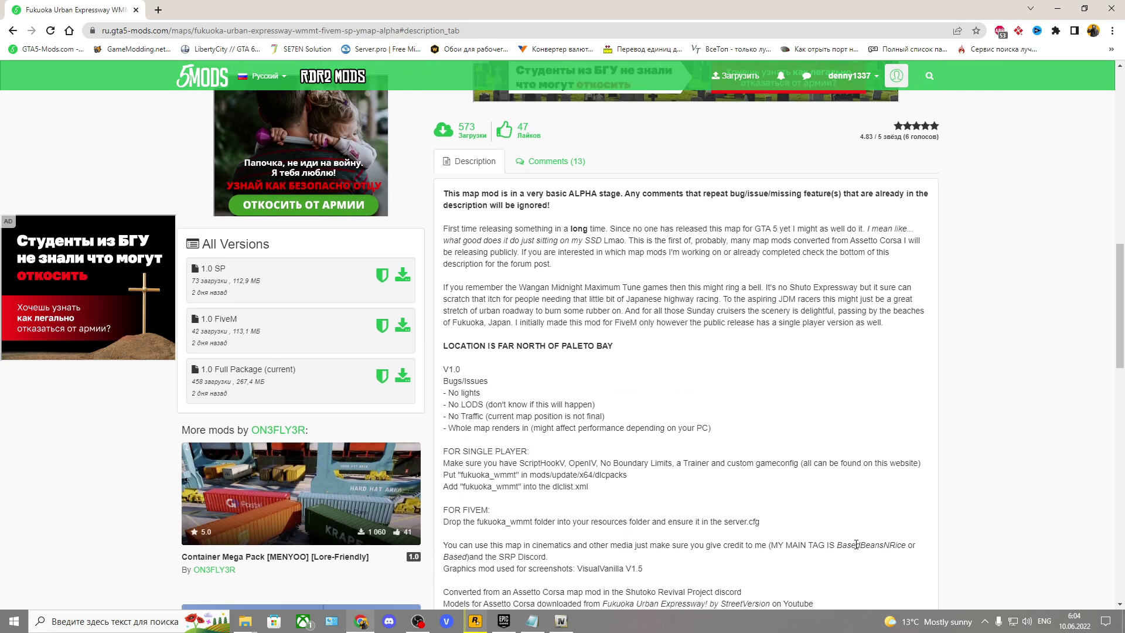
pyautogui.scroll(-1, 856, 544)
pyautogui.scroll(8, 699, 447)
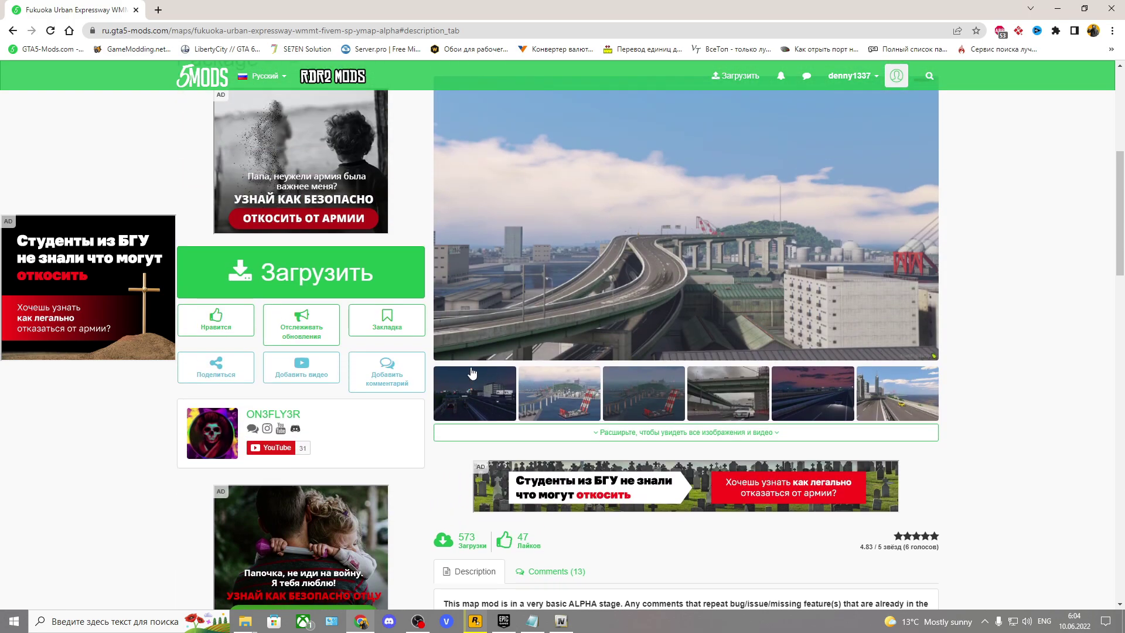
pyautogui.scroll(3, 472, 373)
pyautogui.scroll(-8, 466, 328)
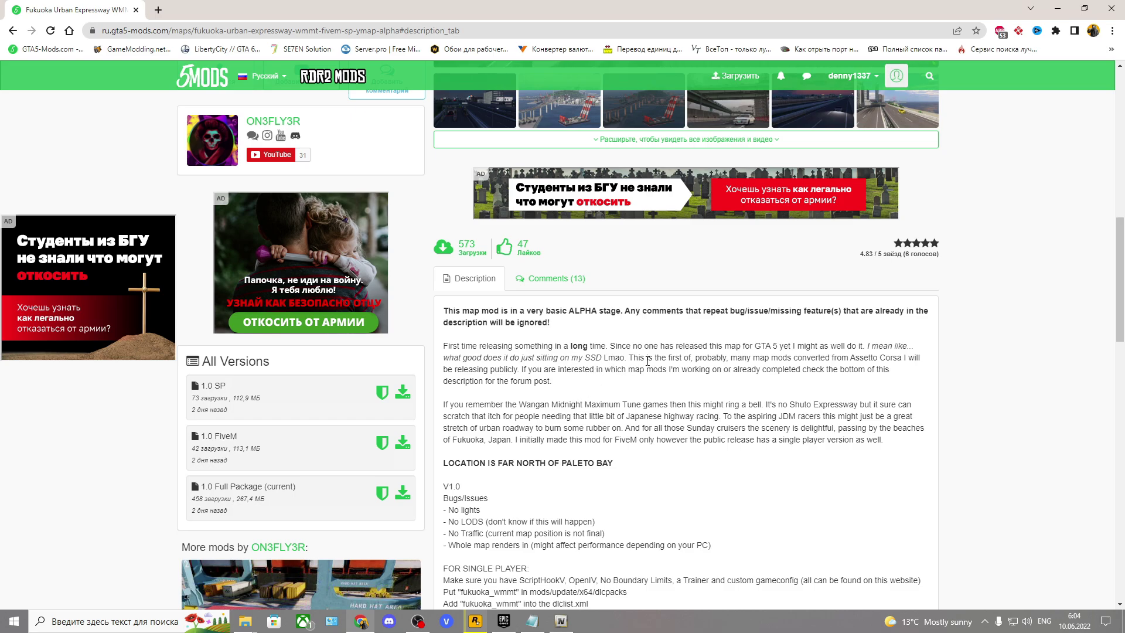
pyautogui.scroll(-1, 582, 422)
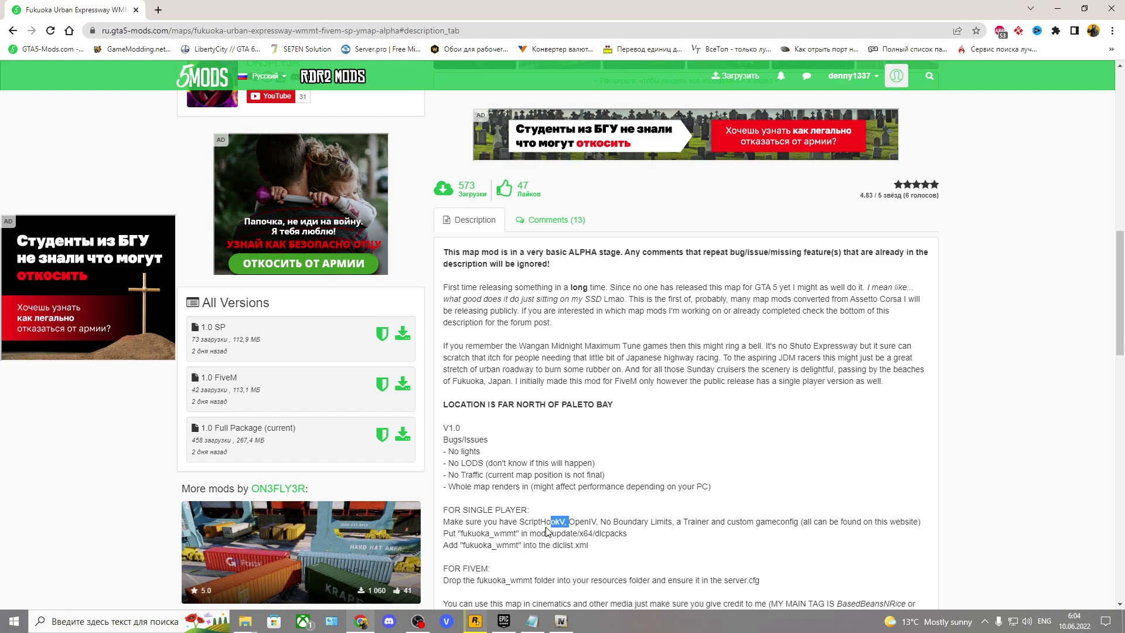
pyautogui.moveTo(549, 526); pyautogui.dragTo(546, 532)
pyautogui.click(767, 523)
# - Open the GTA5-Mods home page in a new tab and search the site for "gameconfig"
pyautogui.moveTo(758, 522); pyautogui.dragTo(802, 523)
pyautogui.hotkey('ctrl', 'c')
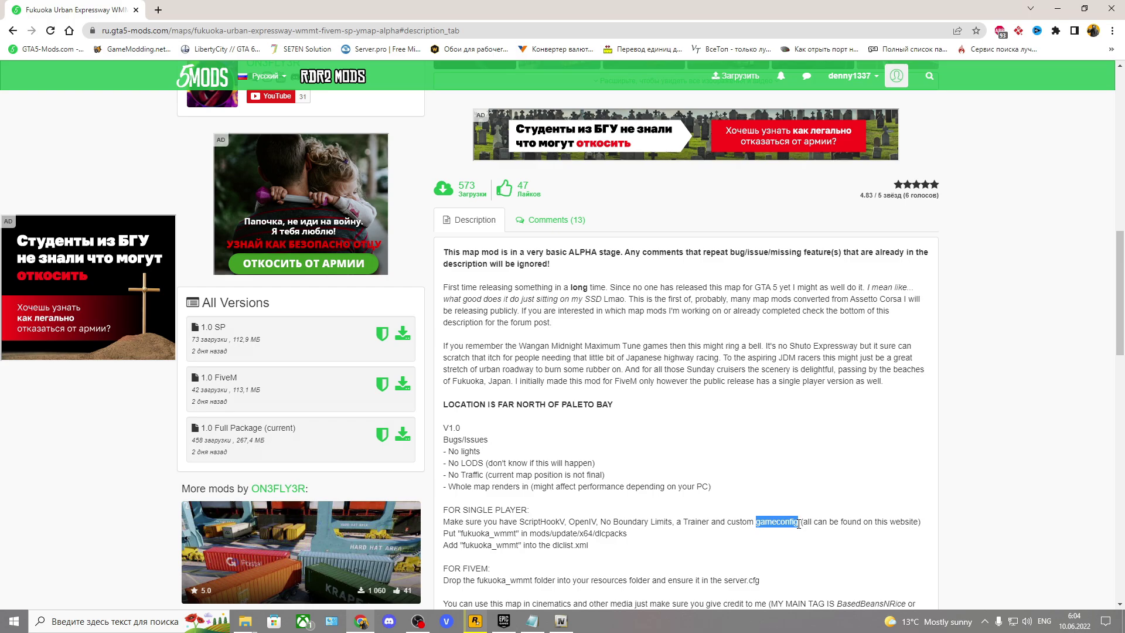
pyautogui.middleClick(218, 79)
pyautogui.click(190, 9)
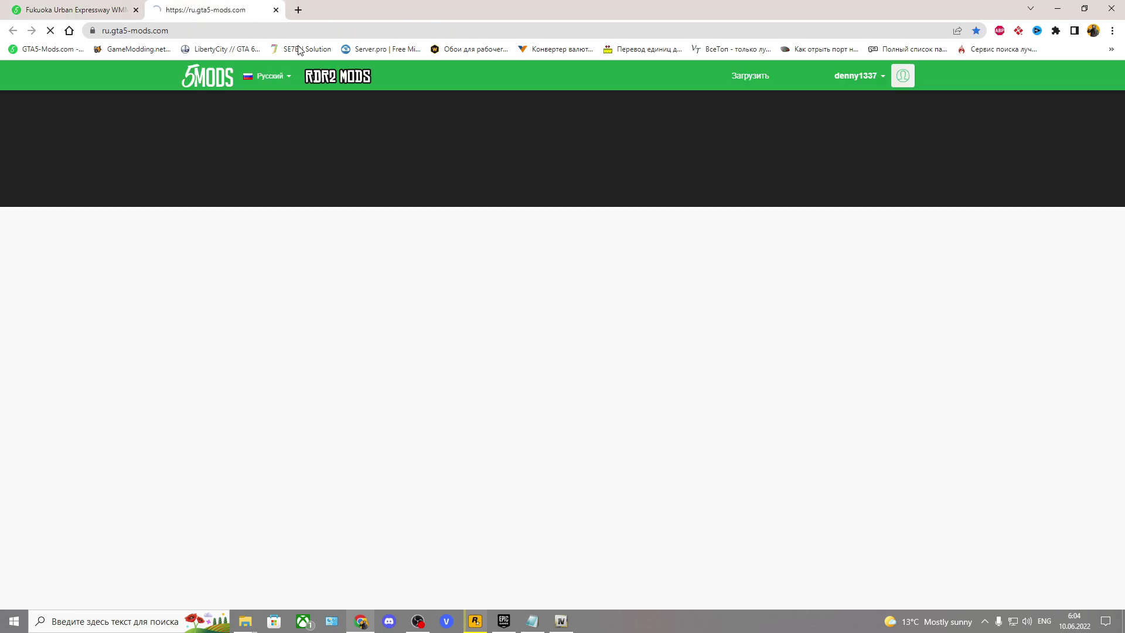
pyautogui.click(926, 78)
pyautogui.hotkey('ctrl', 'v')
pyautogui.click(924, 102)
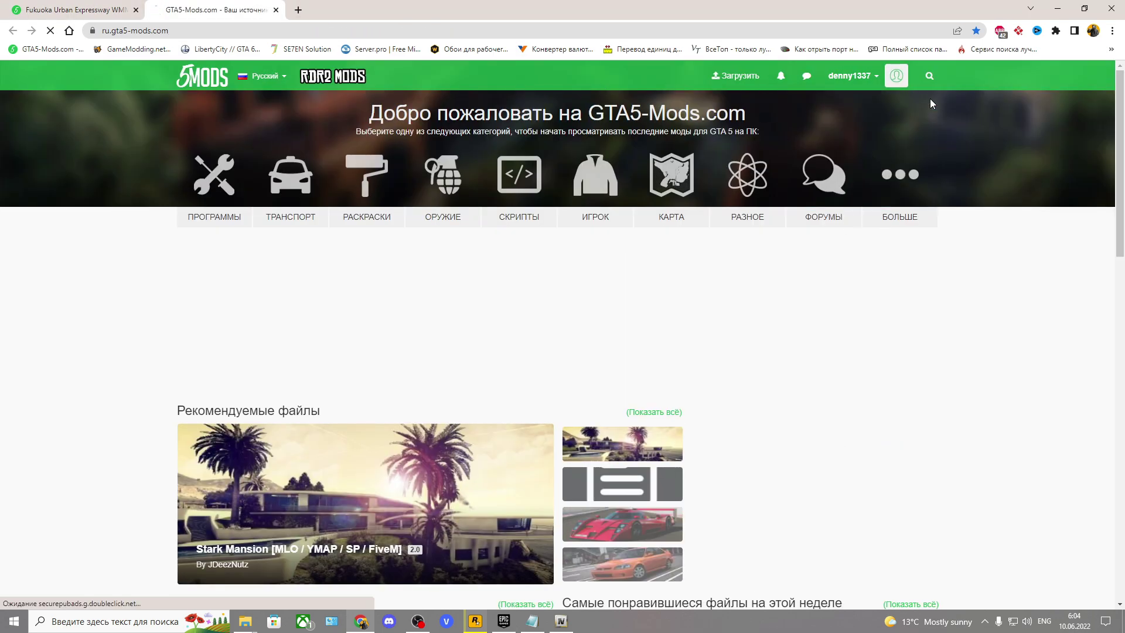
pyautogui.scroll(-5, 239, 410)
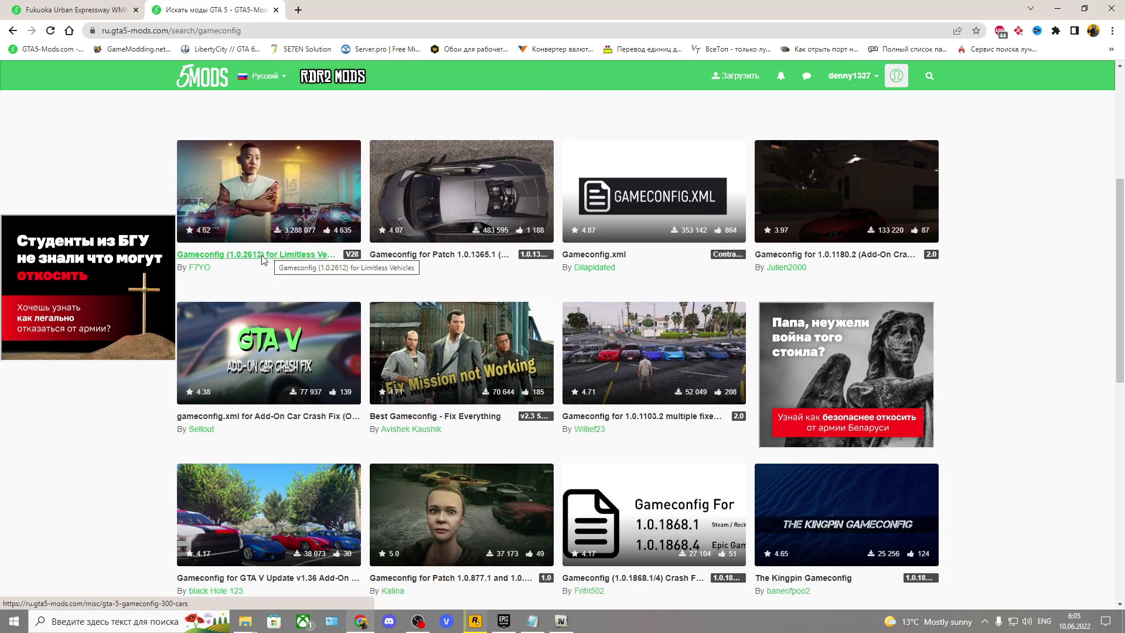
# - Open the Gameconfig (1.0.2612) for Limitless Vehicles page, examine its gallery and title version, and return to the search results
pyautogui.click(274, 256)
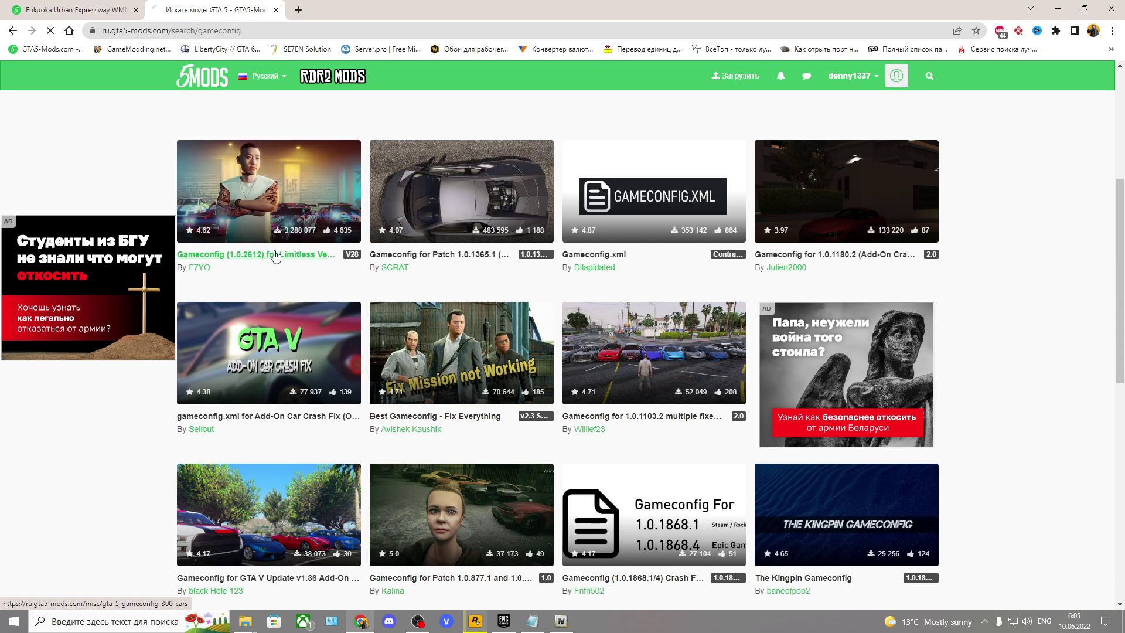
pyautogui.scroll(-3, 489, 373)
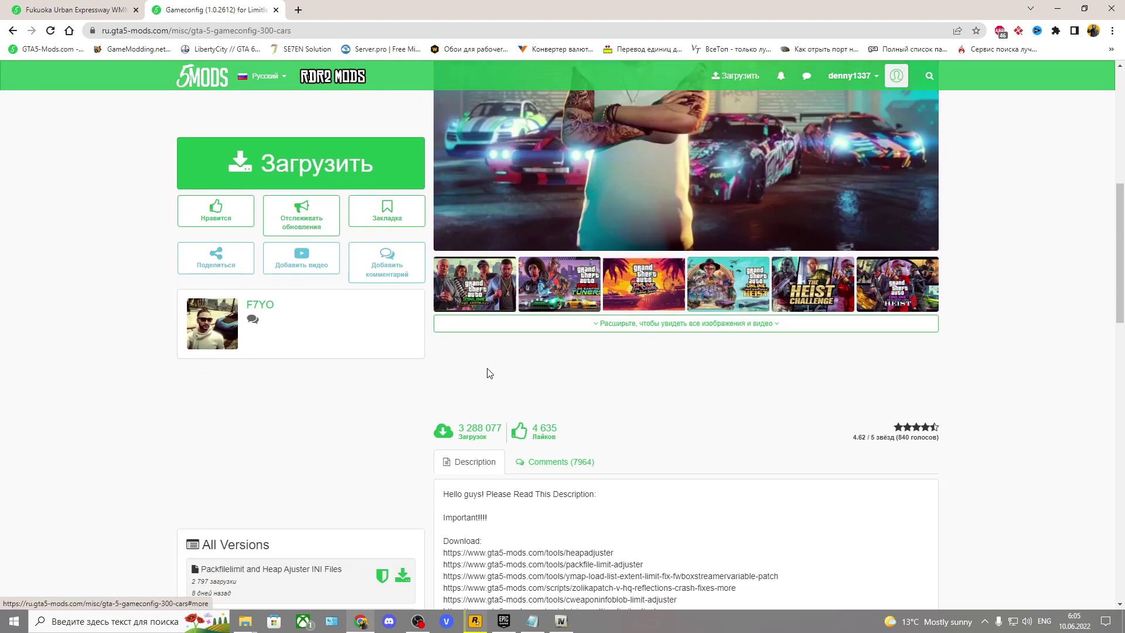
pyautogui.click(666, 303)
pyautogui.scroll(-2, 611, 391)
pyautogui.scroll(6, 609, 393)
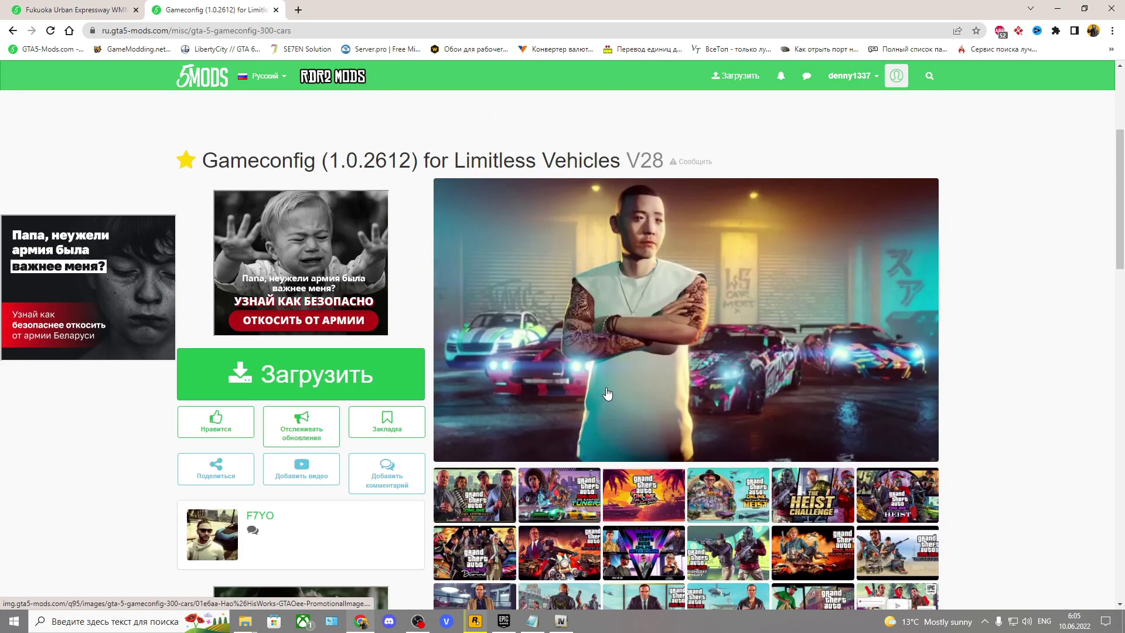
pyautogui.scroll(4, 608, 393)
pyautogui.scroll(-3, 526, 371)
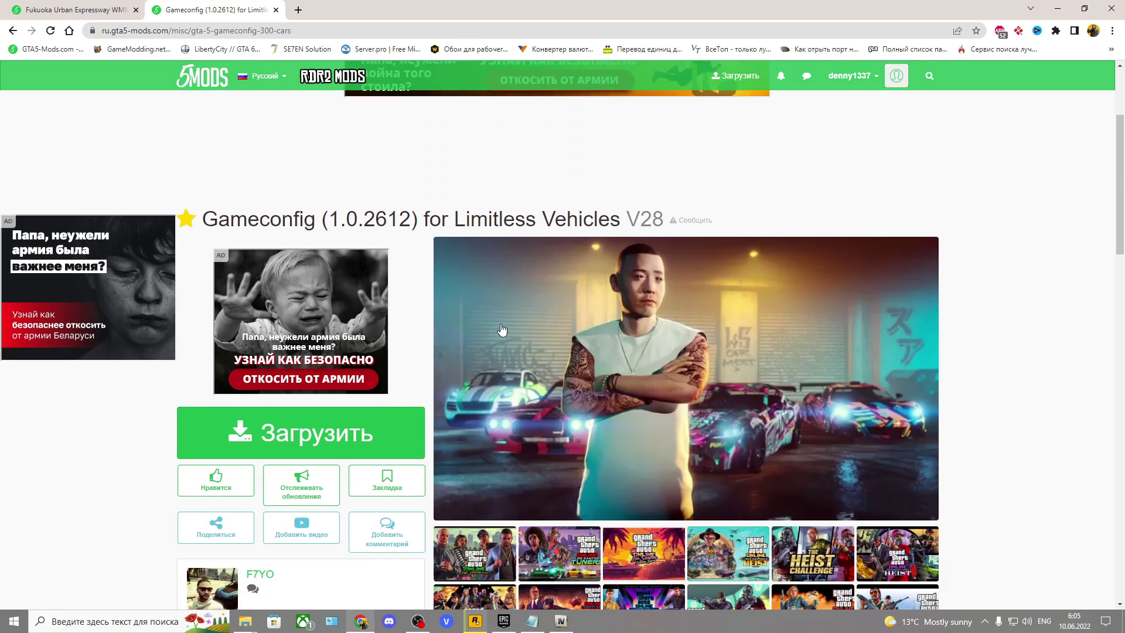
pyautogui.moveTo(341, 218); pyautogui.dragTo(369, 228)
pyautogui.click(393, 222)
pyautogui.click(14, 32)
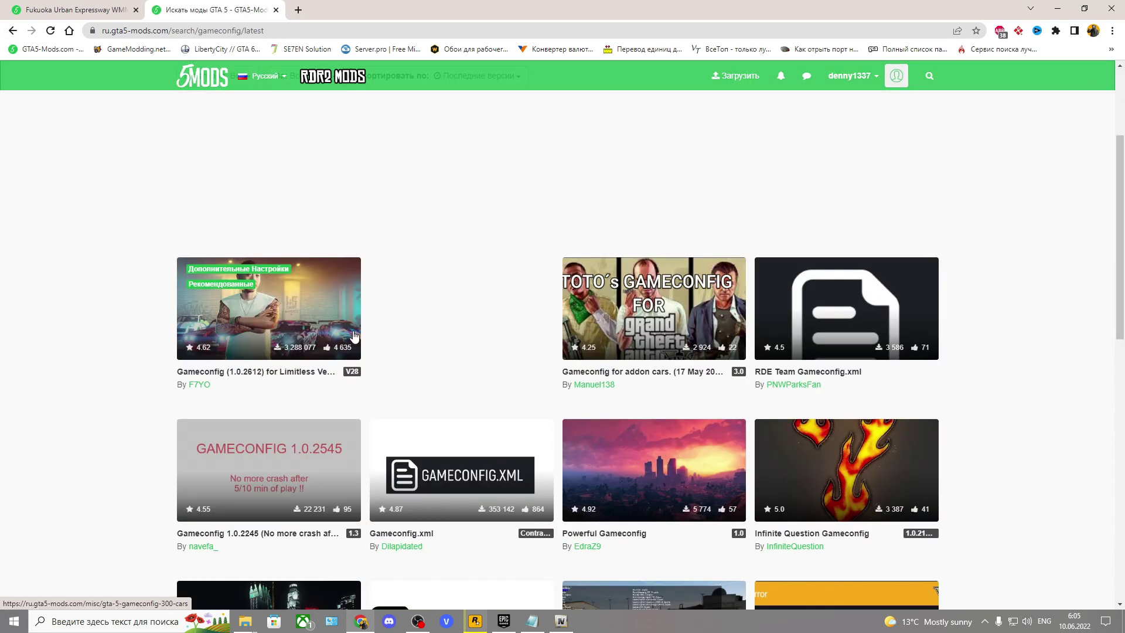
# - Sort the gameconfig results by latest versions, read the changelog of Gameconfig for addon cars (17 May 2022 Update), and return to the results
pyautogui.scroll(3, 328, 294)
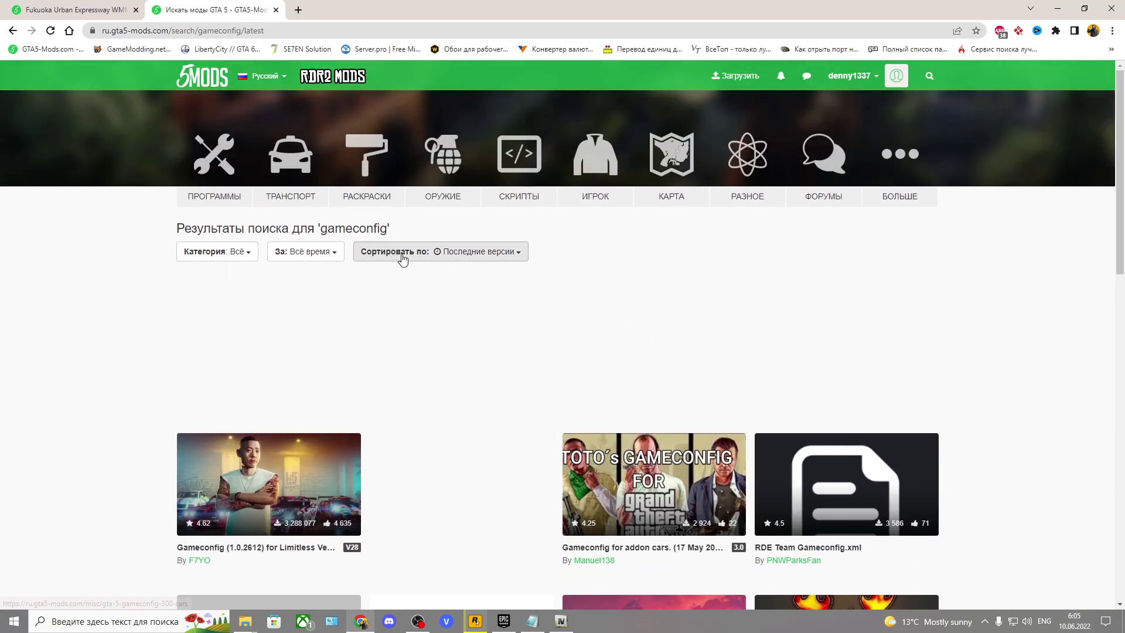
pyautogui.click(405, 253)
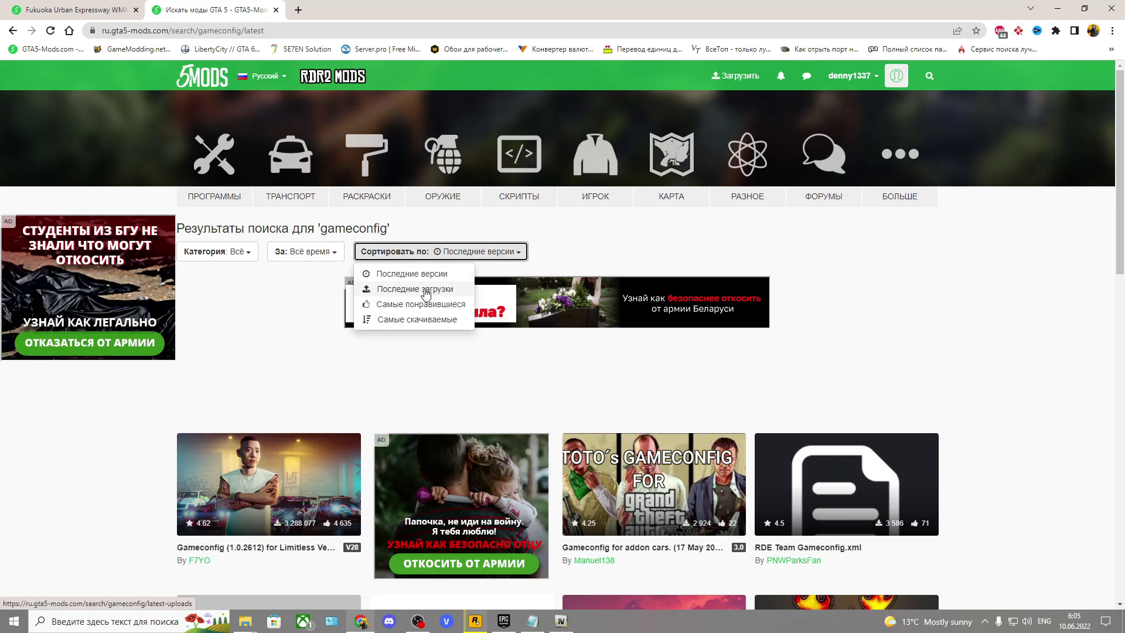
pyautogui.click(640, 554)
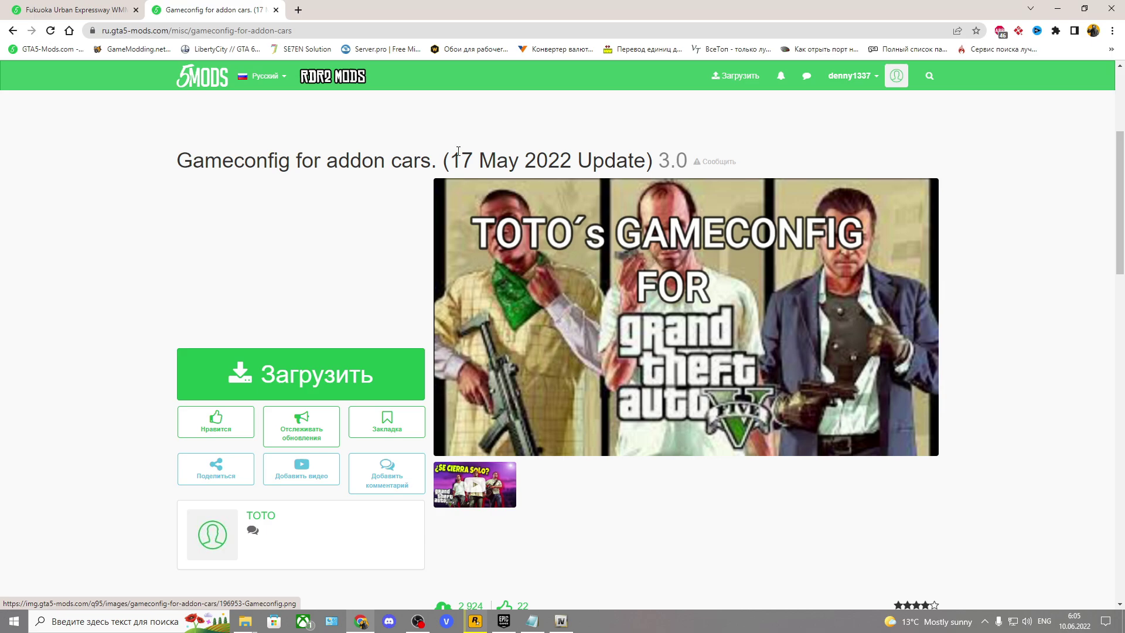
pyautogui.scroll(-7, 464, 321)
pyautogui.moveTo(656, 275); pyautogui.dragTo(505, 301)
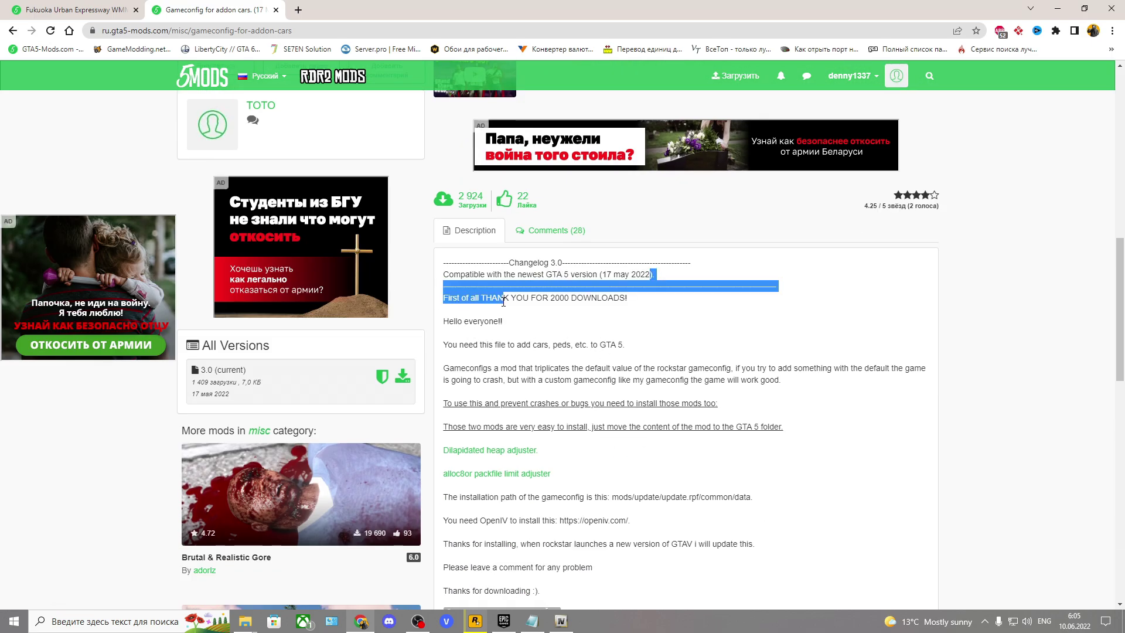
pyautogui.scroll(-6, 508, 316)
pyautogui.click(12, 30)
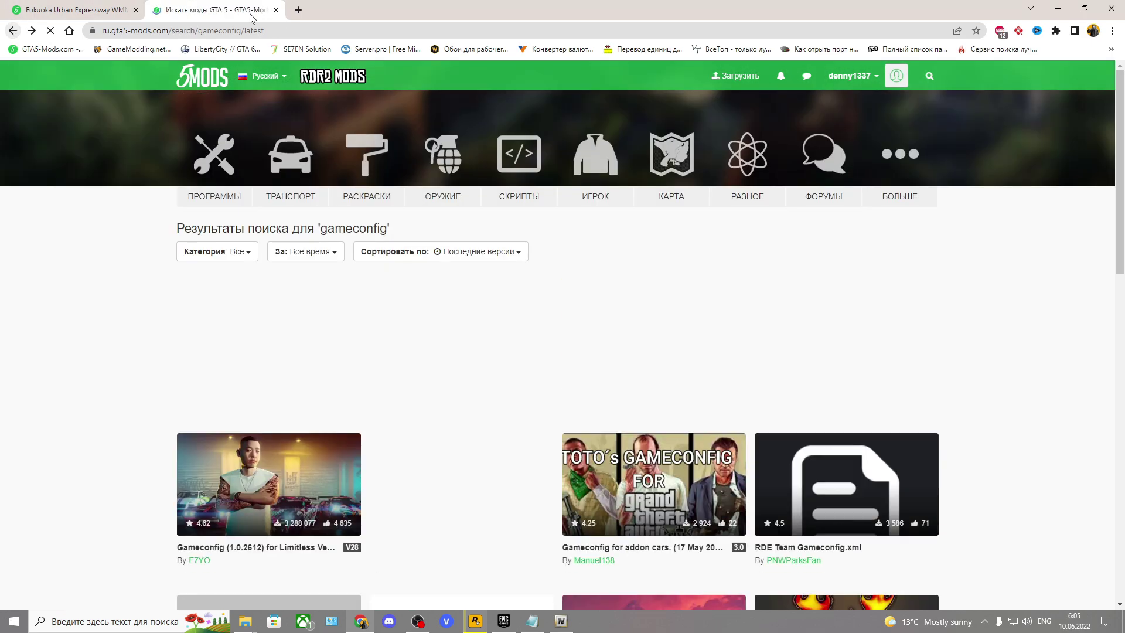
# - Look over the gameconfig results once more and minimize Chrome, Notepad and the GTAV folder window
pyautogui.scroll(-4, 472, 354)
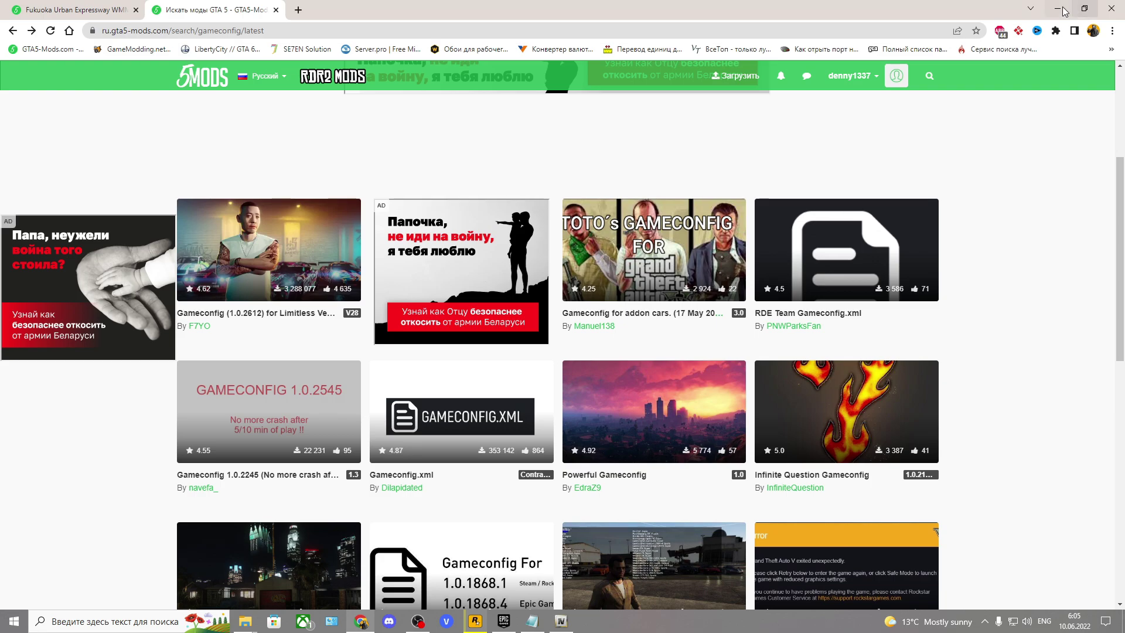
pyautogui.click(1061, 10)
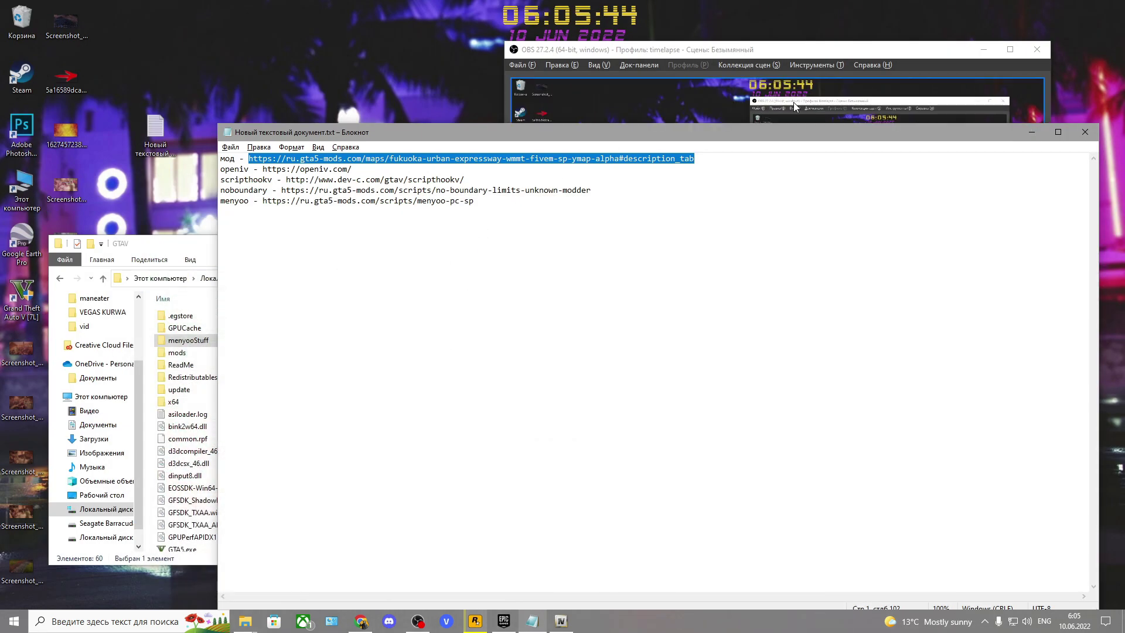
pyautogui.click(1036, 130)
pyautogui.moveTo(206, 241); pyautogui.dragTo(182, 224)
pyautogui.click(360, 622)
pyautogui.scroll(4, 550, 236)
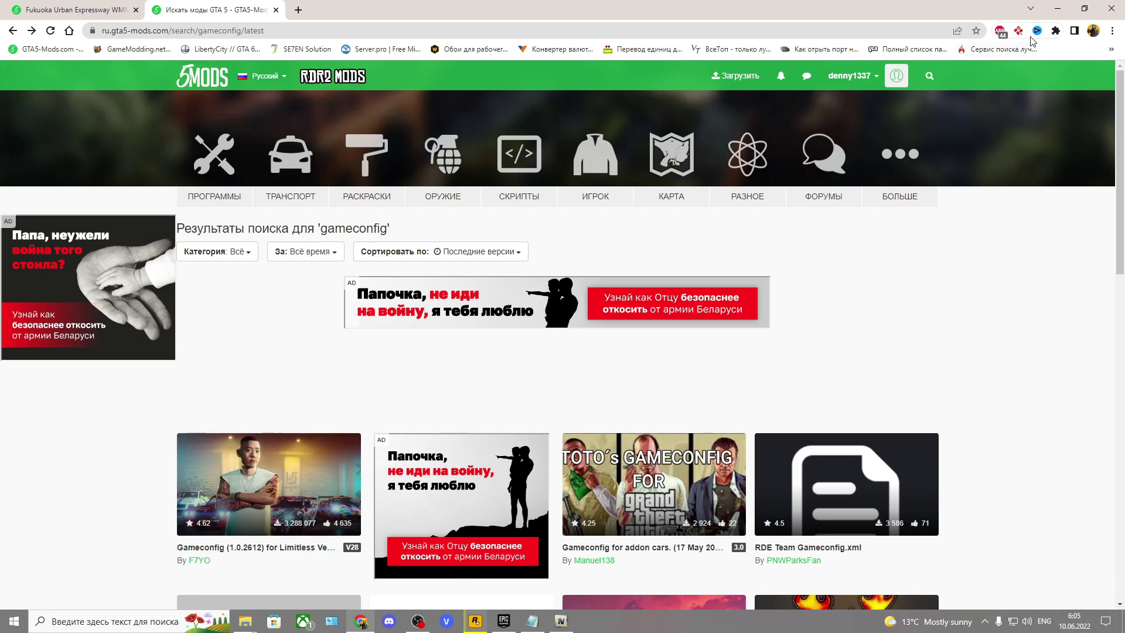
pyautogui.click(1053, 8)
pyautogui.moveTo(211, 220); pyautogui.dragTo(324, 134)
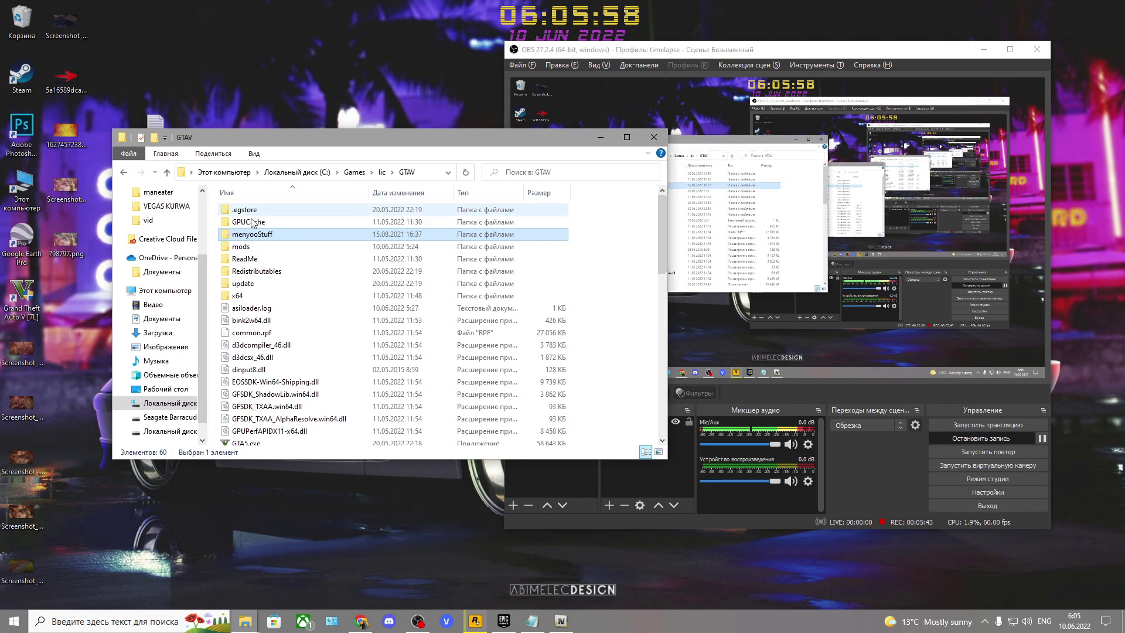
pyautogui.click(601, 137)
# - Switch to OpenIV, open the mods folder and check the ASI Loader and OpenIV.ASI status in the ASI Manager
pyautogui.click(560, 621)
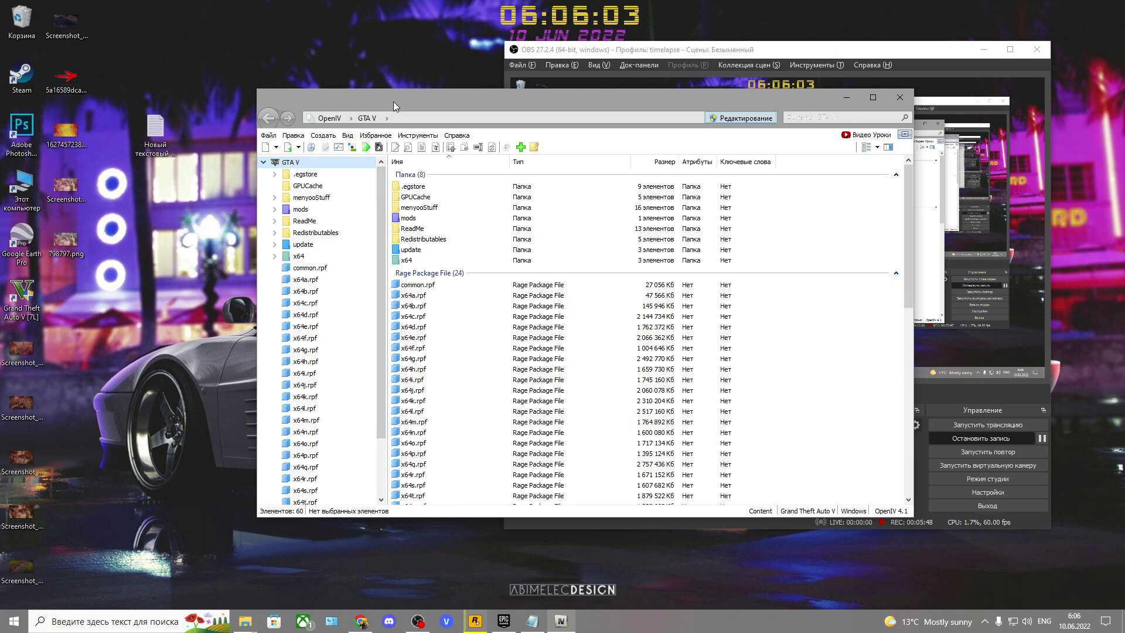
pyautogui.click(150, 202)
pyautogui.click(130, 202)
pyautogui.click(273, 127)
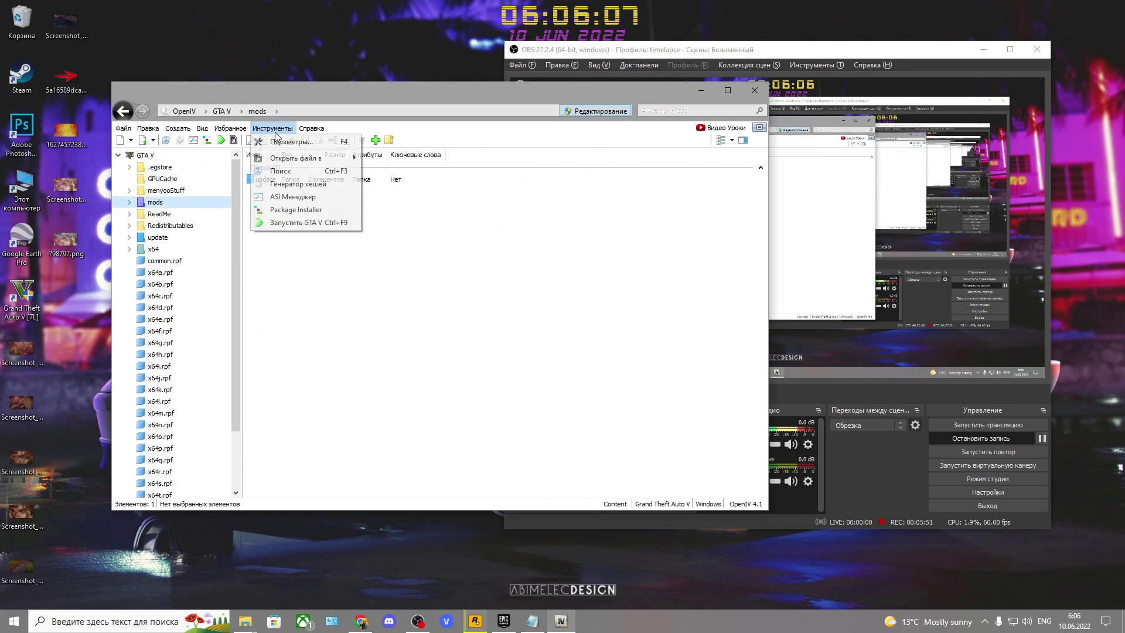
pyautogui.click(282, 197)
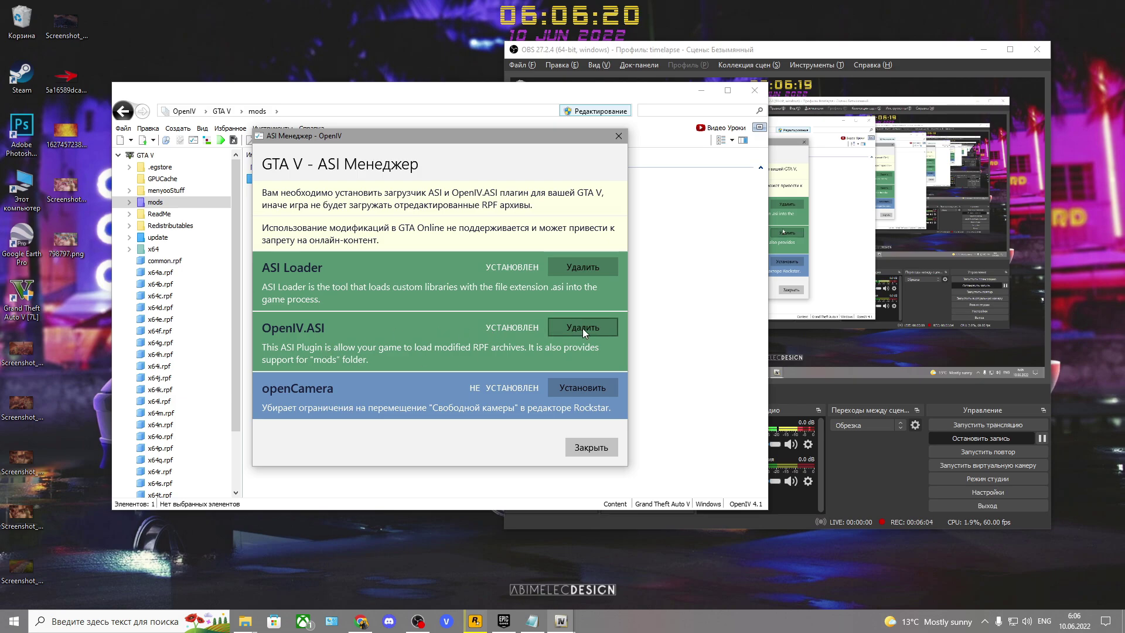
pyautogui.click(591, 447)
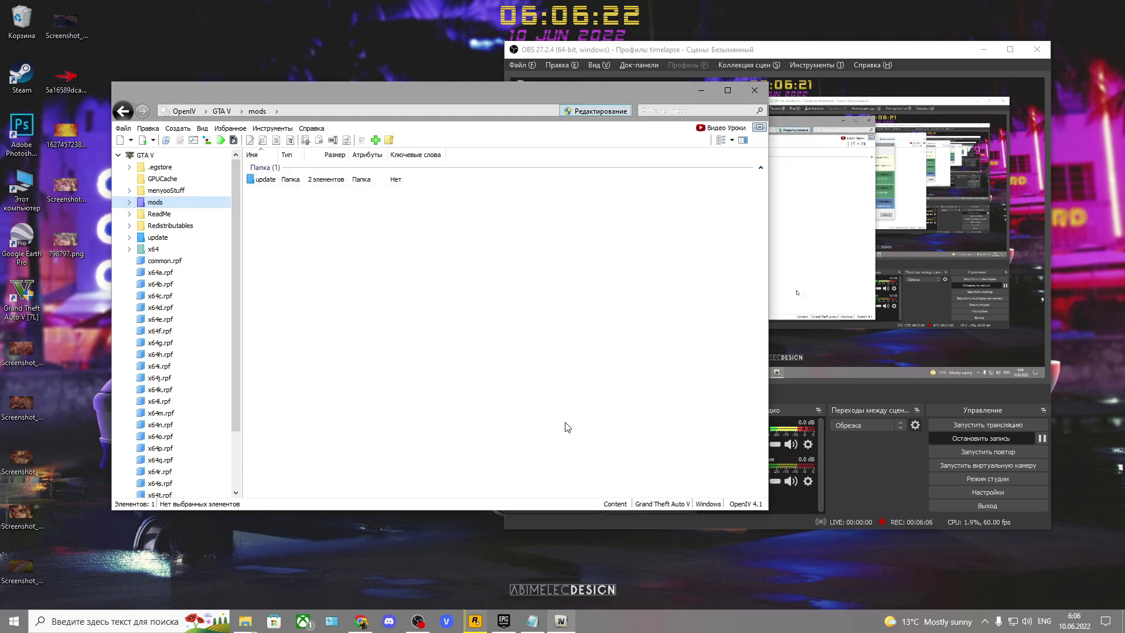
# - Go into the update/x64 folder inside mods in OpenIV
pyautogui.doubleClick(262, 181)
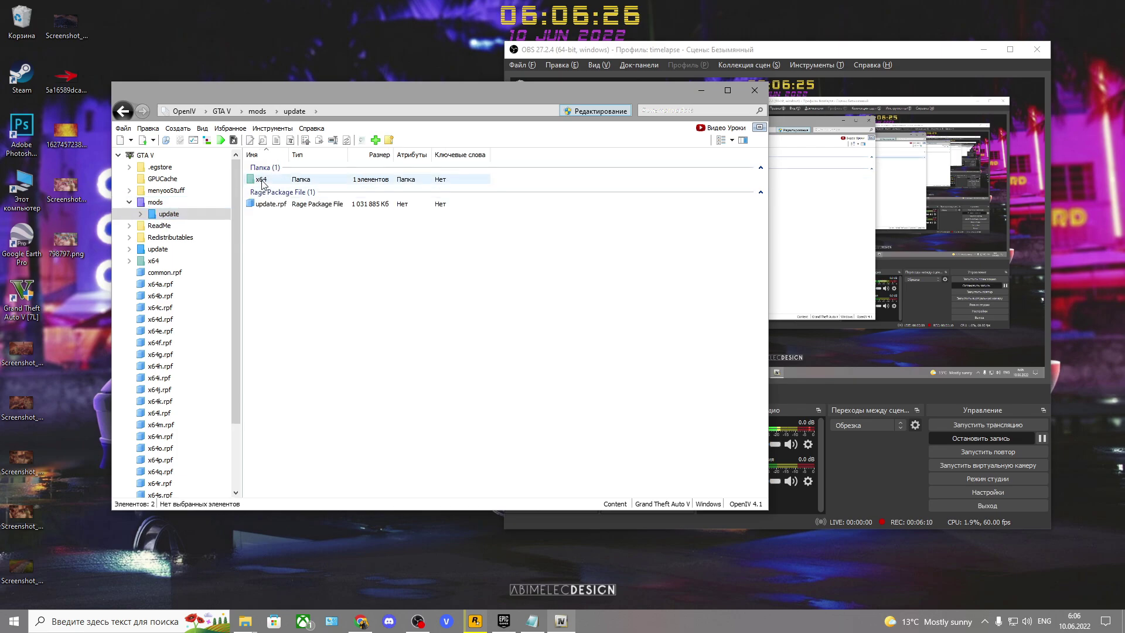
pyautogui.doubleClick(262, 180)
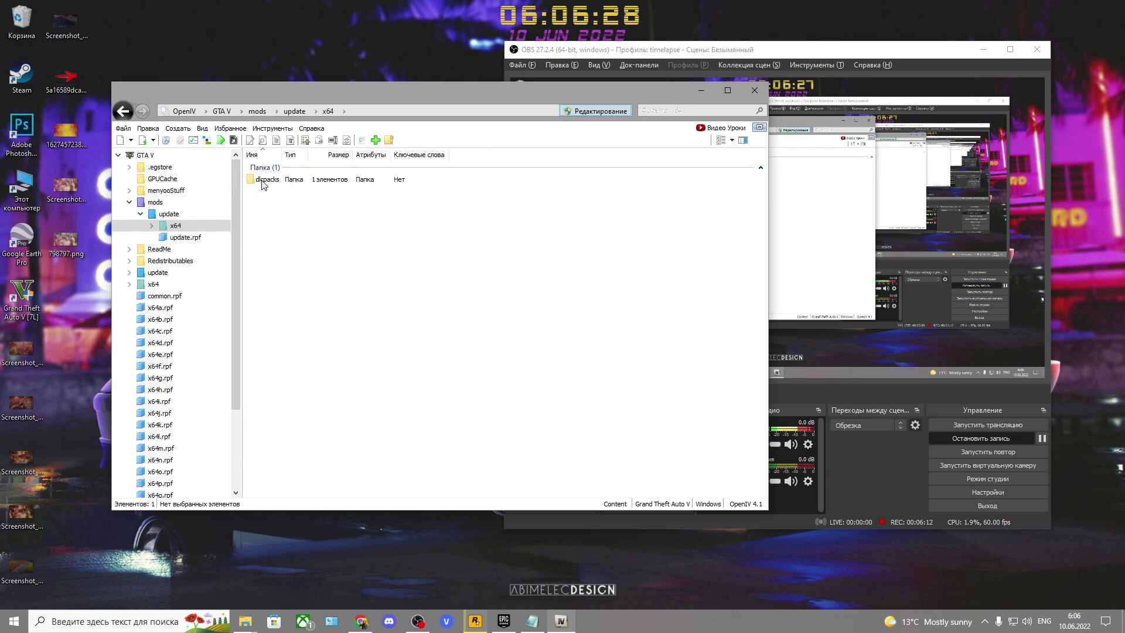
# - Open the 07fd6d-fukuoka_urban_expressway_v1_full.zip archive, place it beside OpenIV and look into its FiveM folder
pyautogui.click(246, 621)
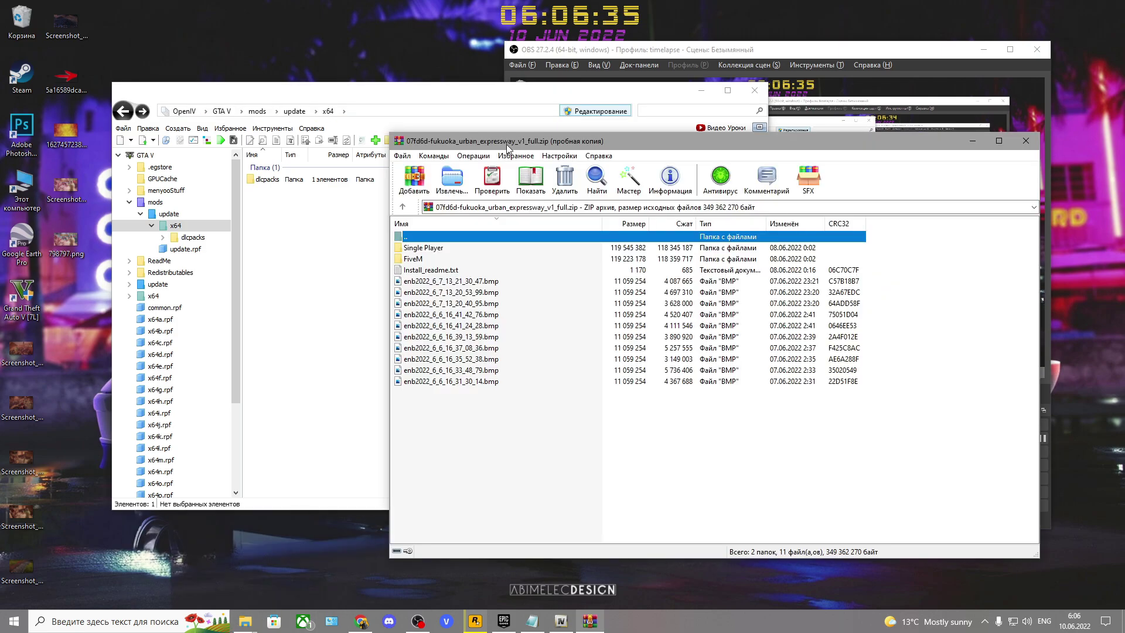
pyautogui.moveTo(498, 140); pyautogui.dragTo(662, 139)
pyautogui.click(966, 297)
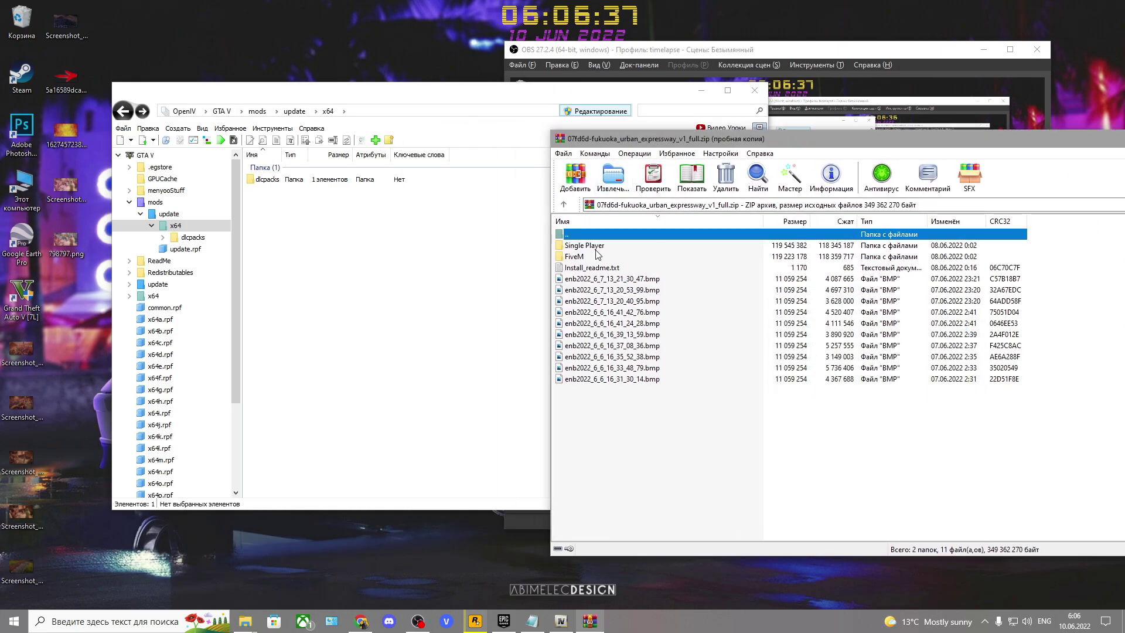
pyautogui.doubleClick(591, 257)
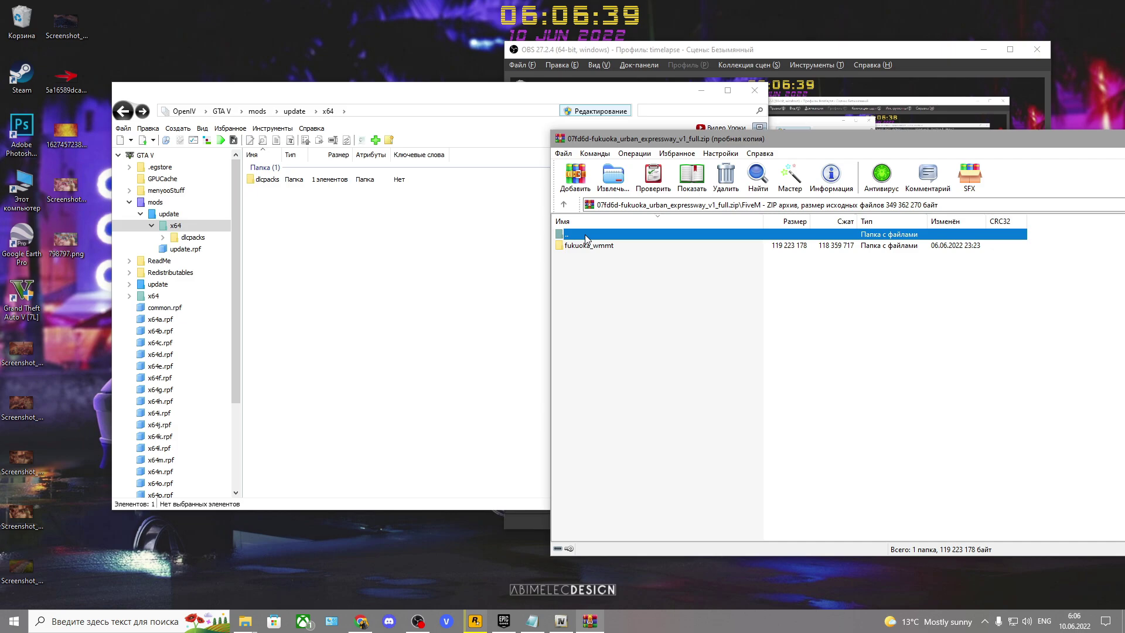
pyautogui.doubleClick(585, 235)
# - Go to Single Player/update in the archive and show the matching mods/update folder in OpenIV
pyautogui.doubleClick(607, 248)
pyautogui.doubleClick(604, 247)
pyautogui.click(599, 249)
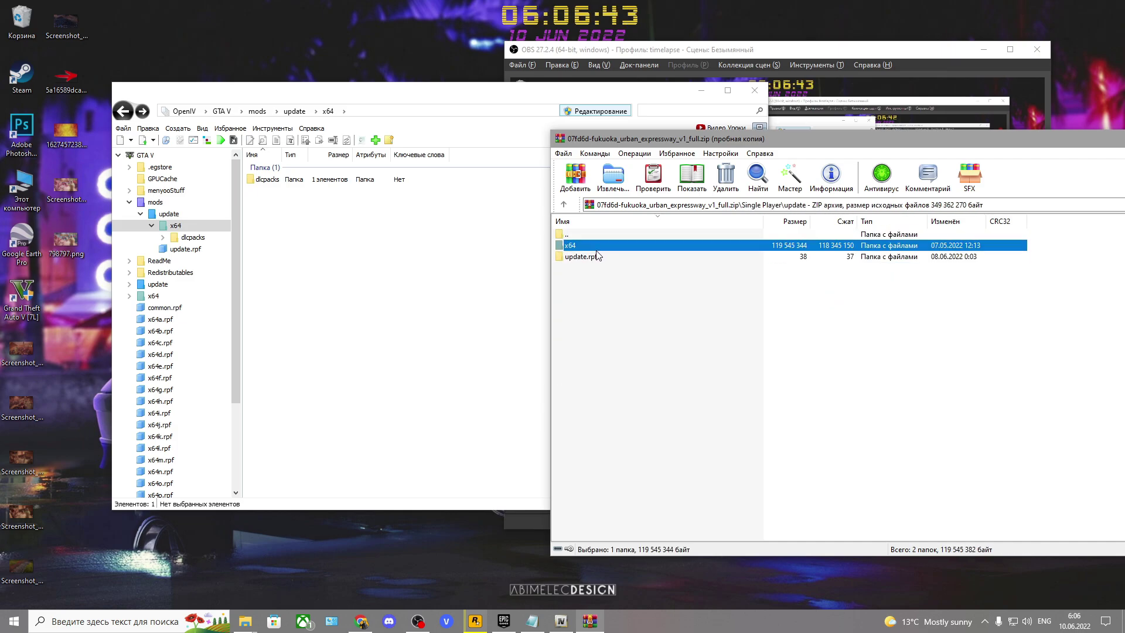
pyautogui.doubleClick(589, 247)
pyautogui.doubleClick(581, 234)
pyautogui.click(165, 214)
pyautogui.click(633, 254)
pyautogui.moveTo(579, 247); pyautogui.dragTo(627, 253)
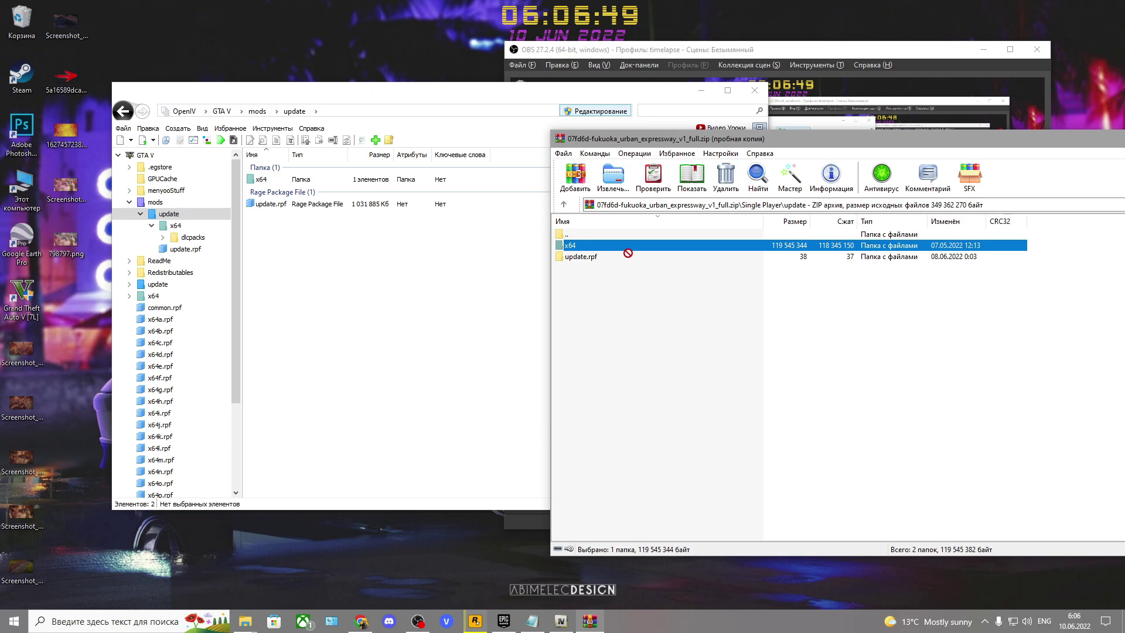
# - Look through the archive's Single Player/update/x64 folder and return to the update folder
pyautogui.doubleClick(623, 250)
pyautogui.doubleClick(615, 247)
pyautogui.doubleClick(596, 246)
pyautogui.doubleClick(574, 234)
pyautogui.doubleClick(581, 234)
pyautogui.doubleClick(581, 234)
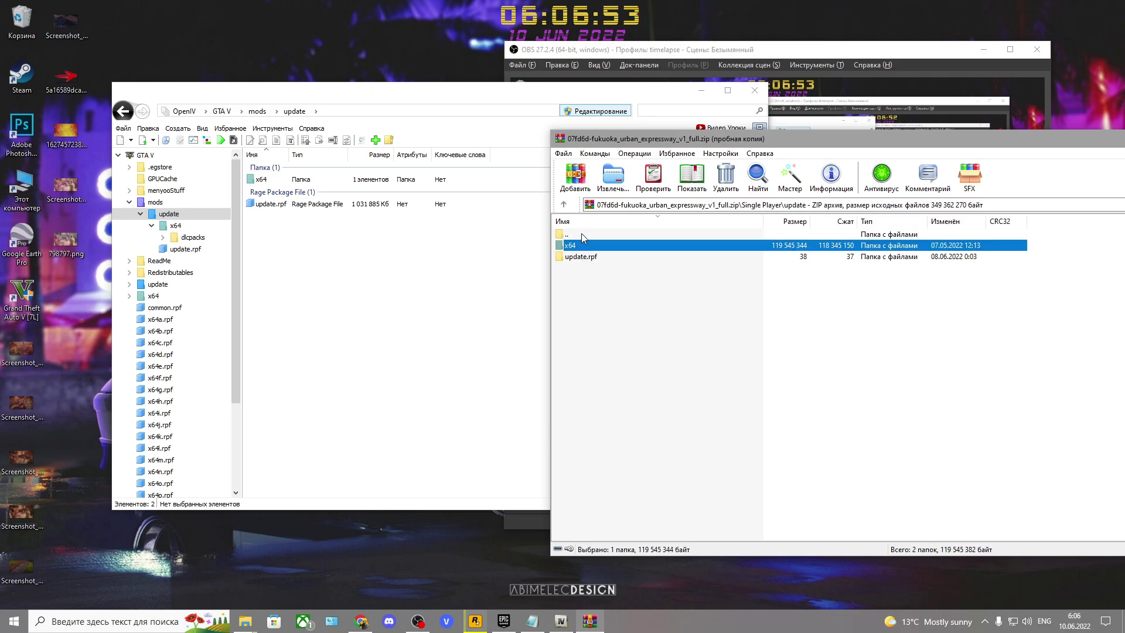
# - Go into update.rpf/common/data under Single Player/update in the archive
pyautogui.doubleClick(583, 256)
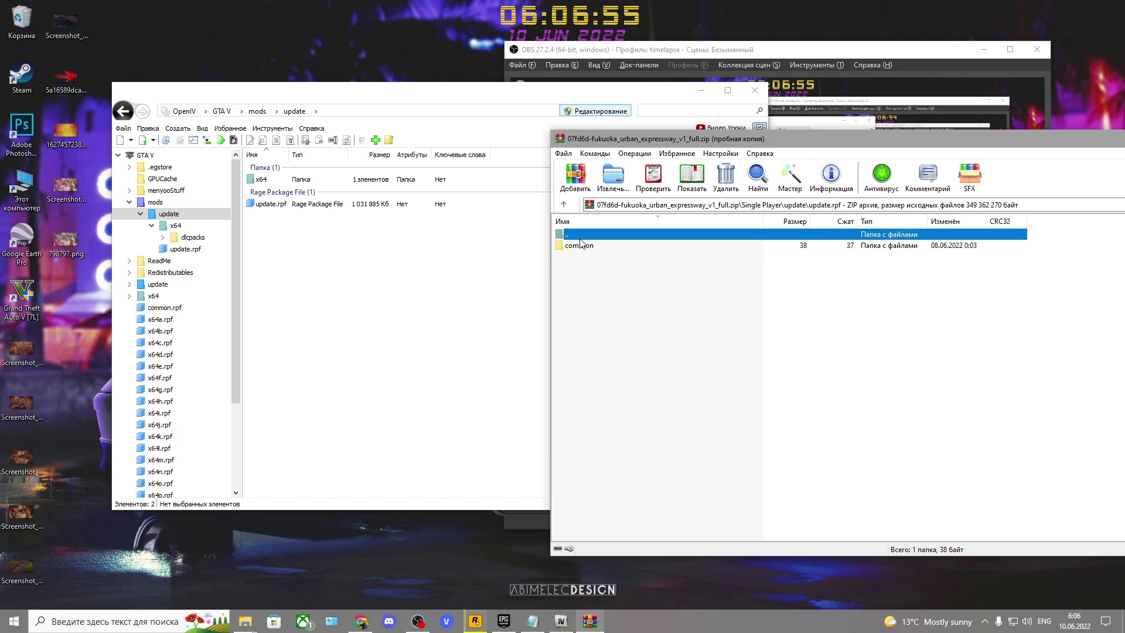
pyautogui.click(580, 247)
pyautogui.doubleClick(576, 234)
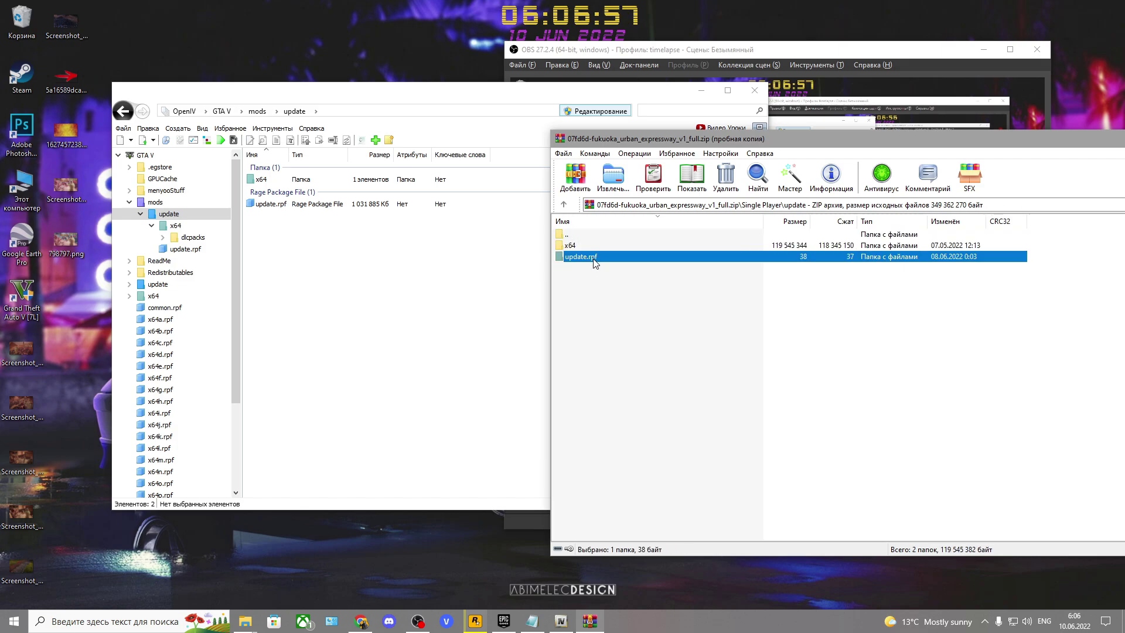
pyautogui.doubleClick(591, 257)
pyautogui.doubleClick(590, 244)
pyautogui.doubleClick(572, 245)
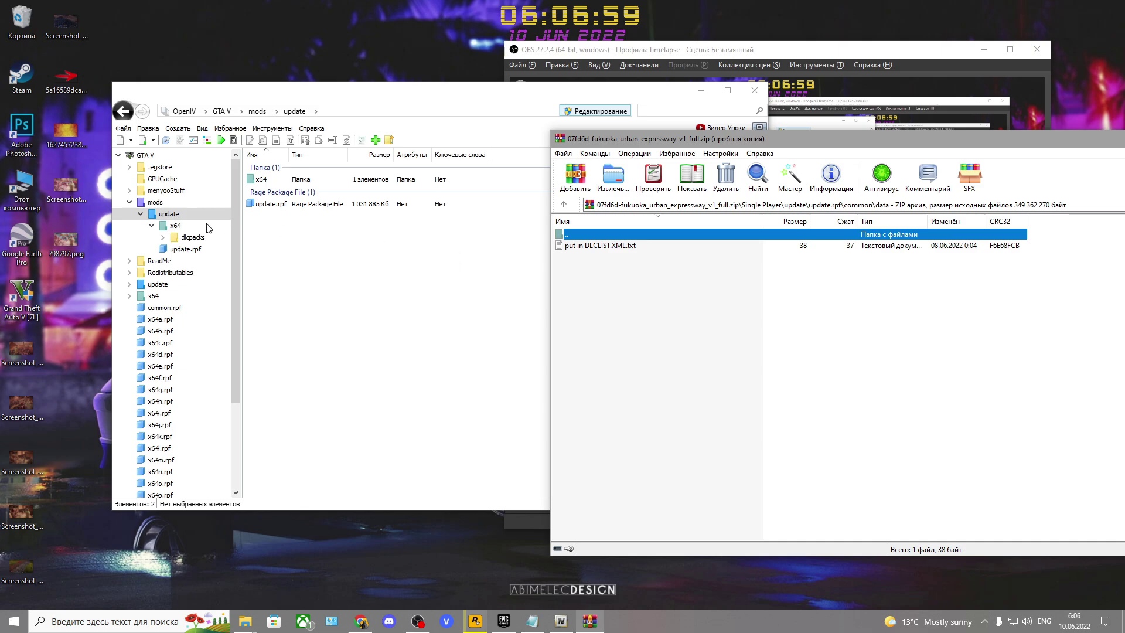
# - Move the OpenIV and archive windows apart, read put in DLCLIST.XML.txt and close it
pyautogui.moveTo(259, 89); pyautogui.dragTo(203, 91)
pyautogui.moveTo(743, 143); pyautogui.dragTo(829, 166)
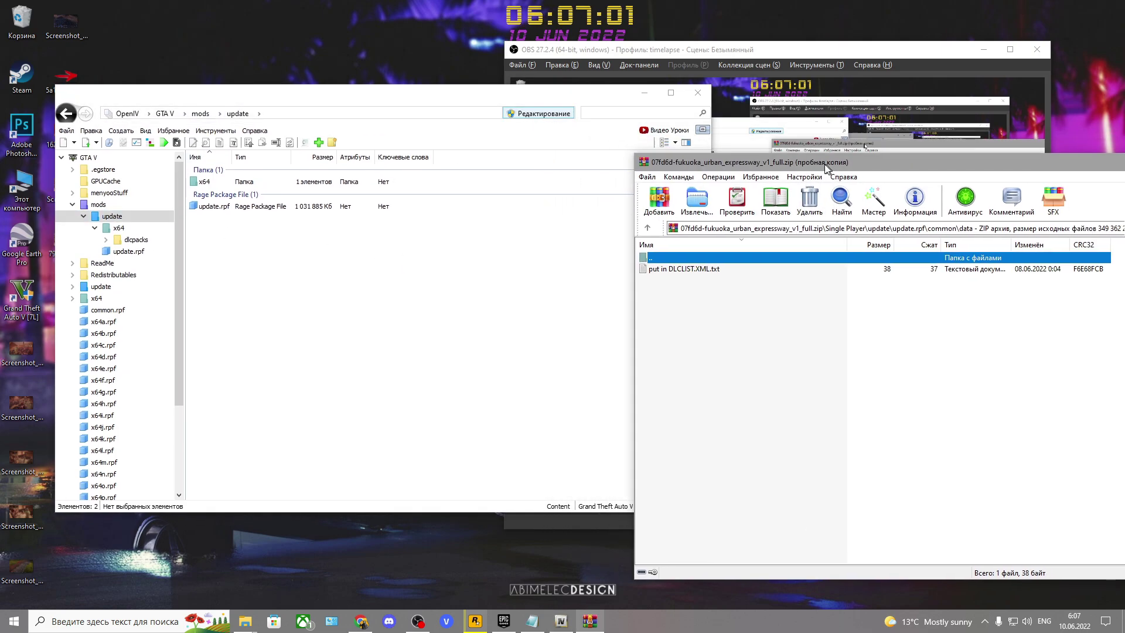
pyautogui.doubleClick(674, 268)
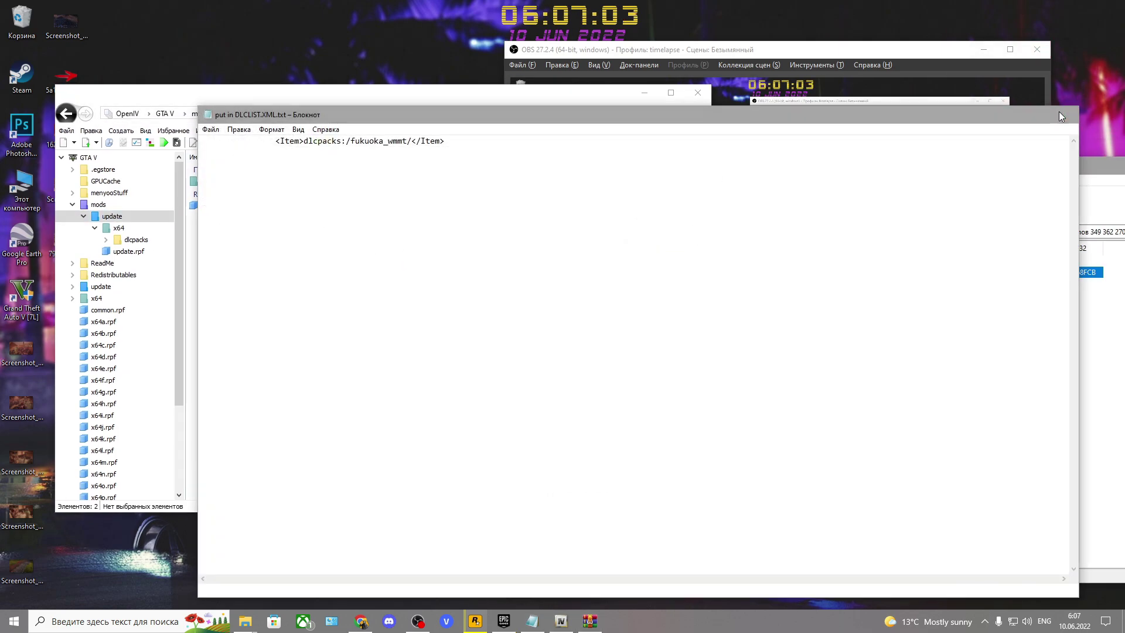
pyautogui.click(1059, 112)
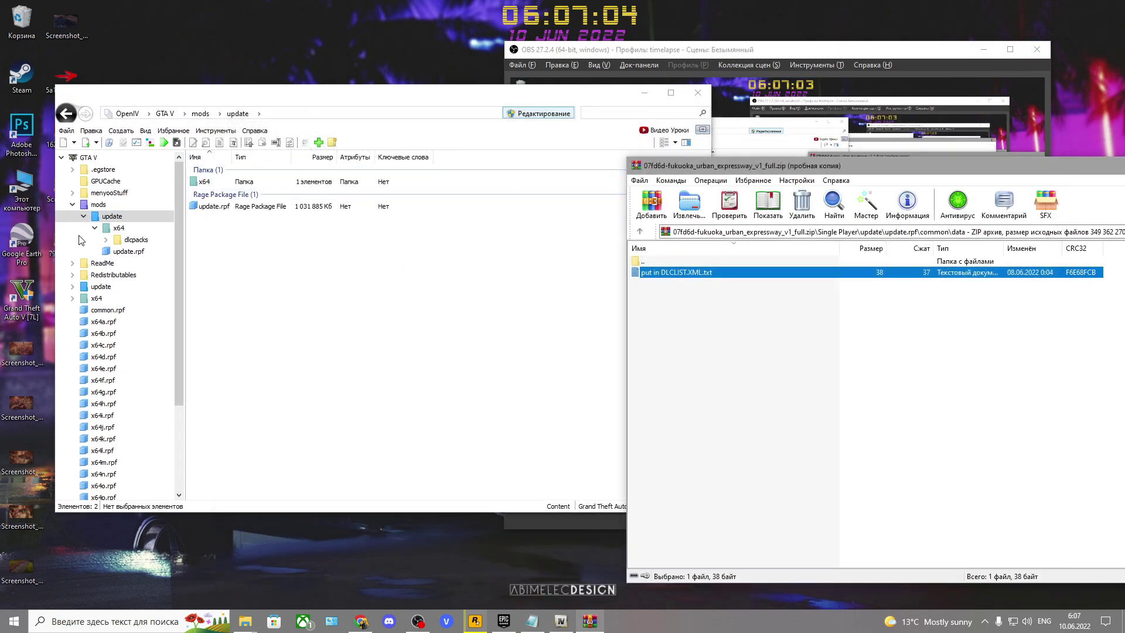
# - Show the game's original update/update.rpf in the mods folder and look into mods/update's update.rpf and x64
pyautogui.click(98, 286)
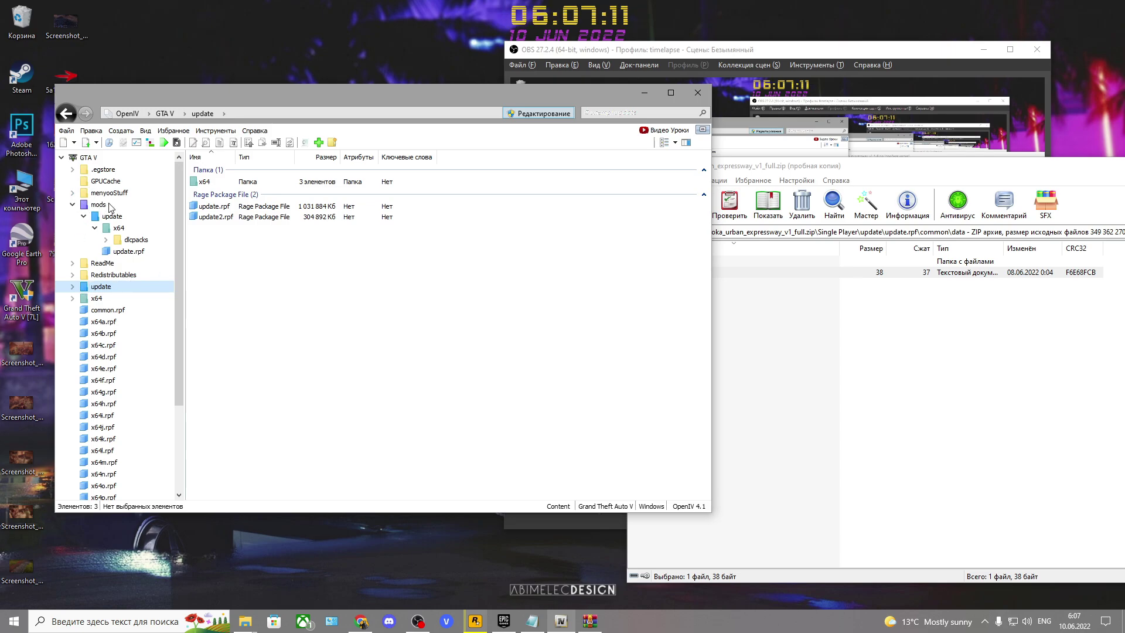
pyautogui.click(214, 208)
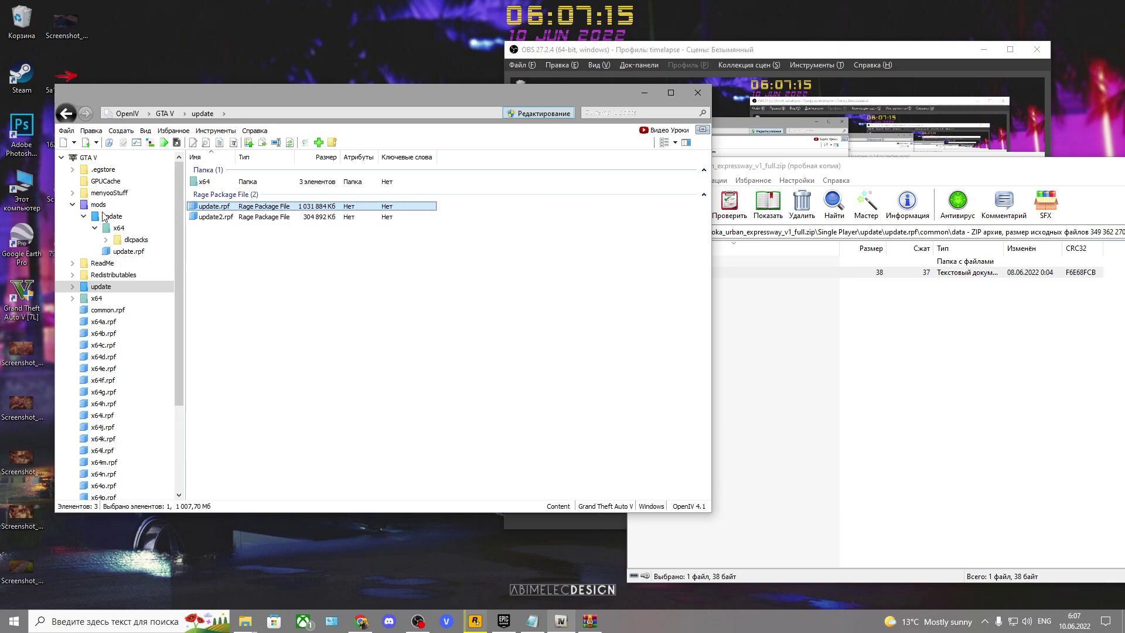
pyautogui.rightClick(215, 211)
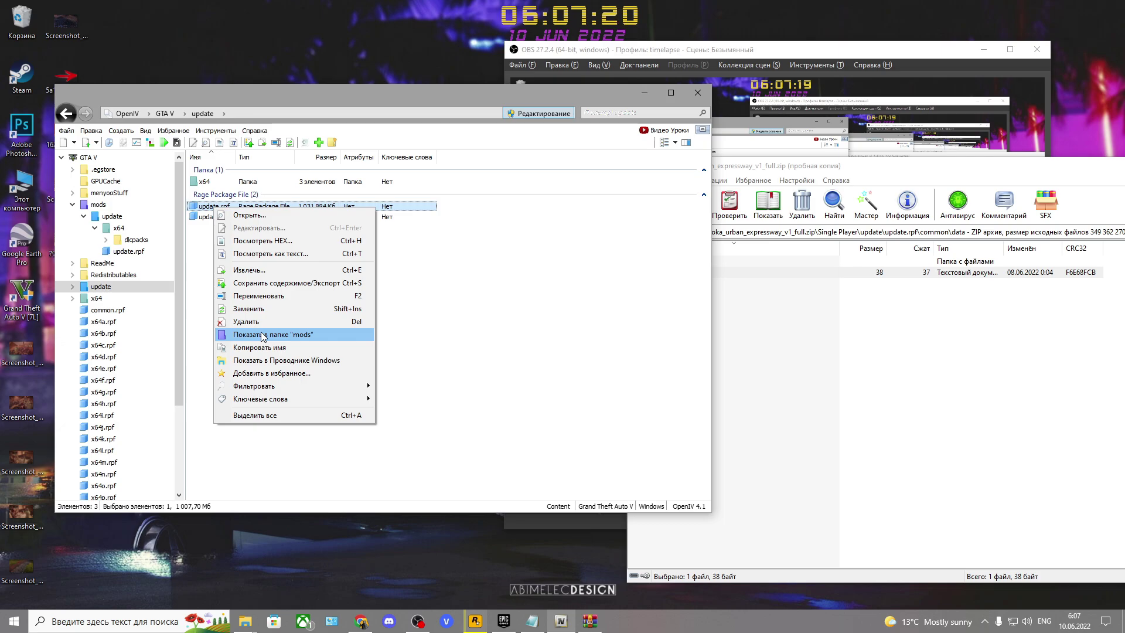
pyautogui.click(281, 335)
pyautogui.click(124, 252)
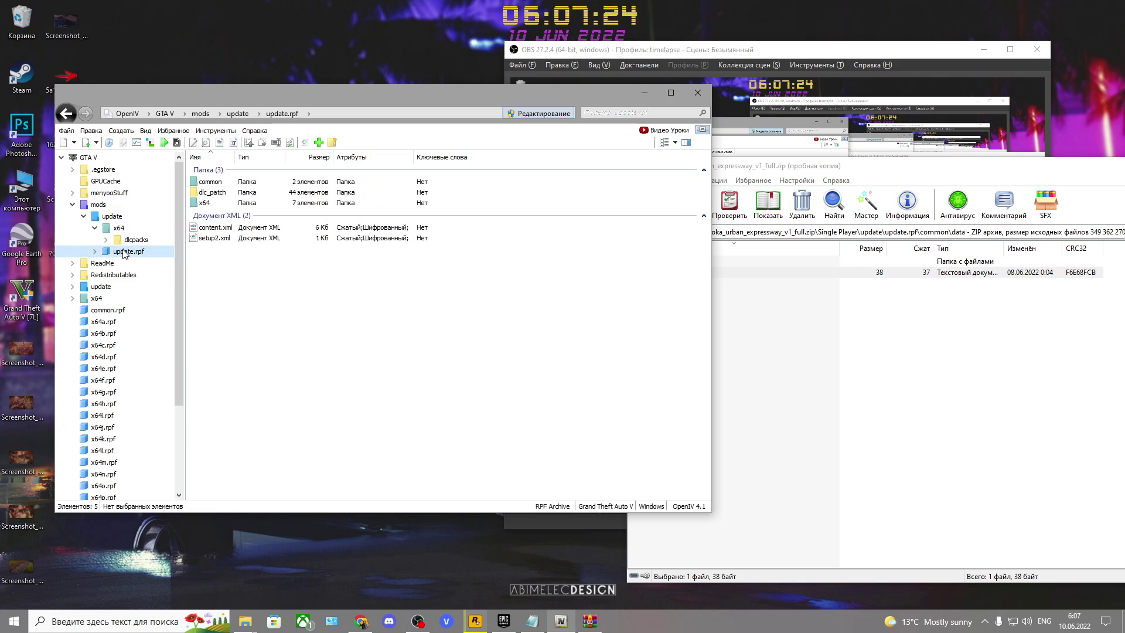
pyautogui.click(120, 228)
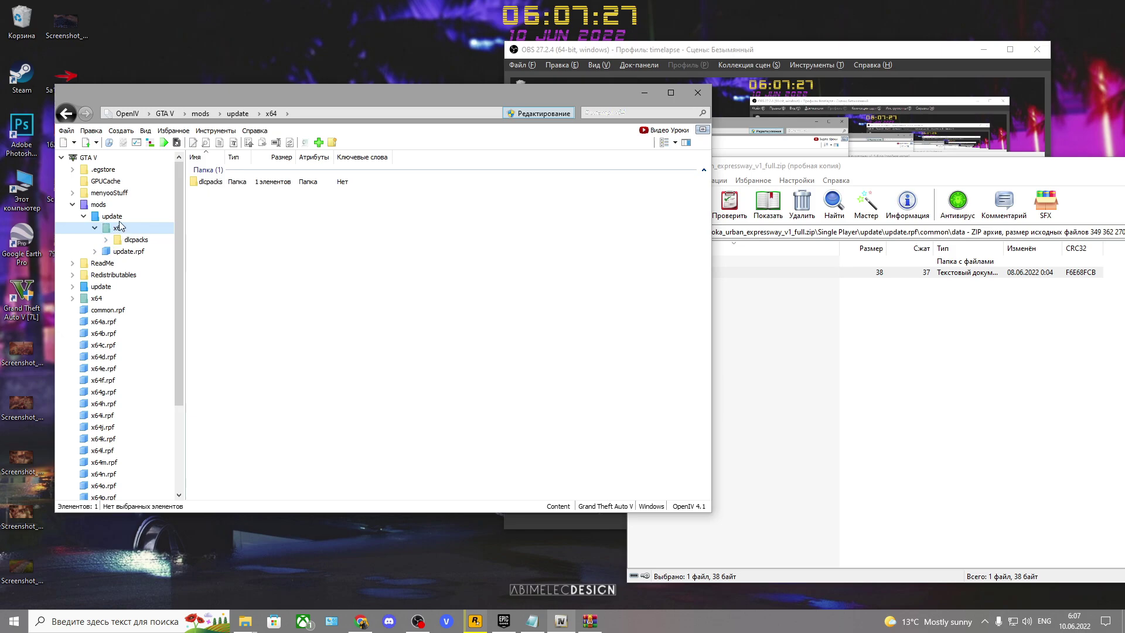
# - Look into common in the mods update.rpf and into the game's original update/x64/data, and return to the original update folder
pyautogui.click(803, 306)
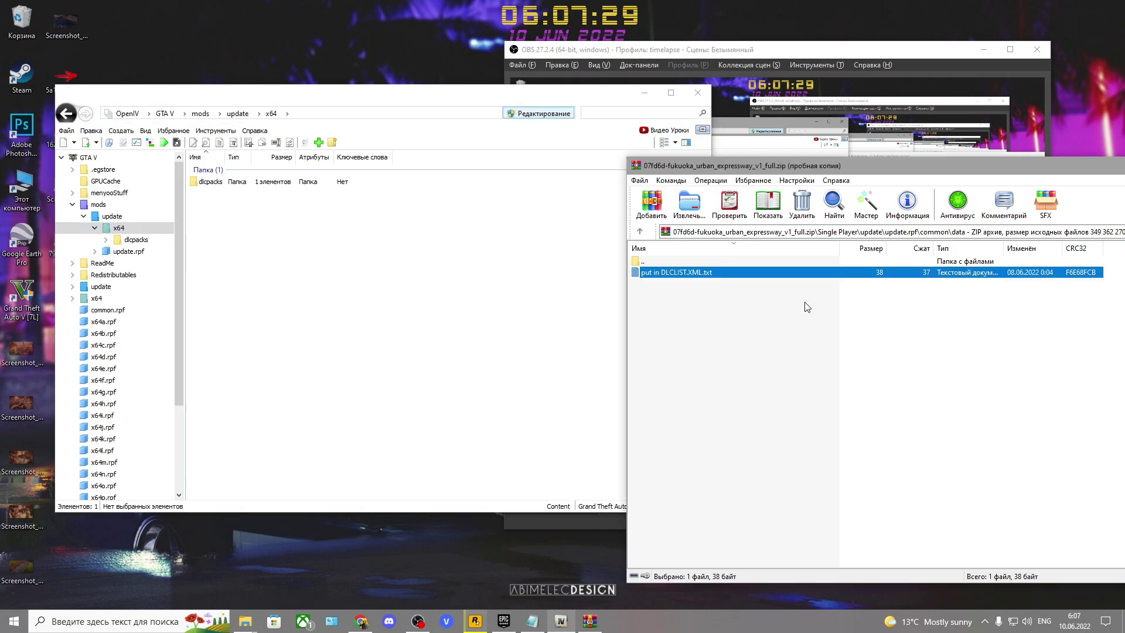
pyautogui.click(672, 262)
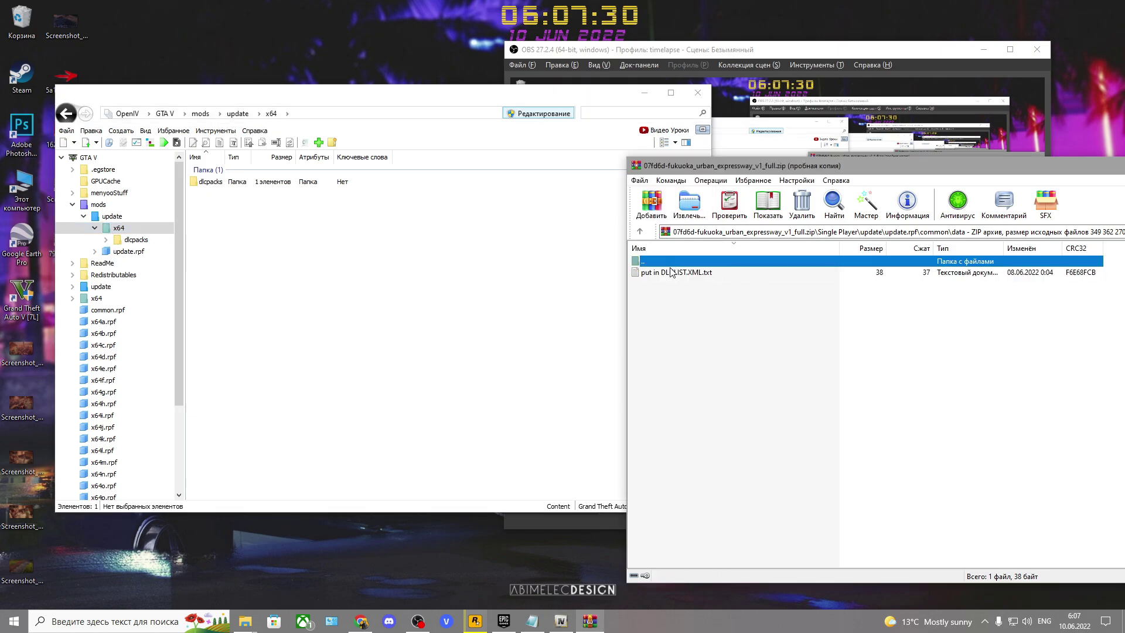
pyautogui.click(150, 250)
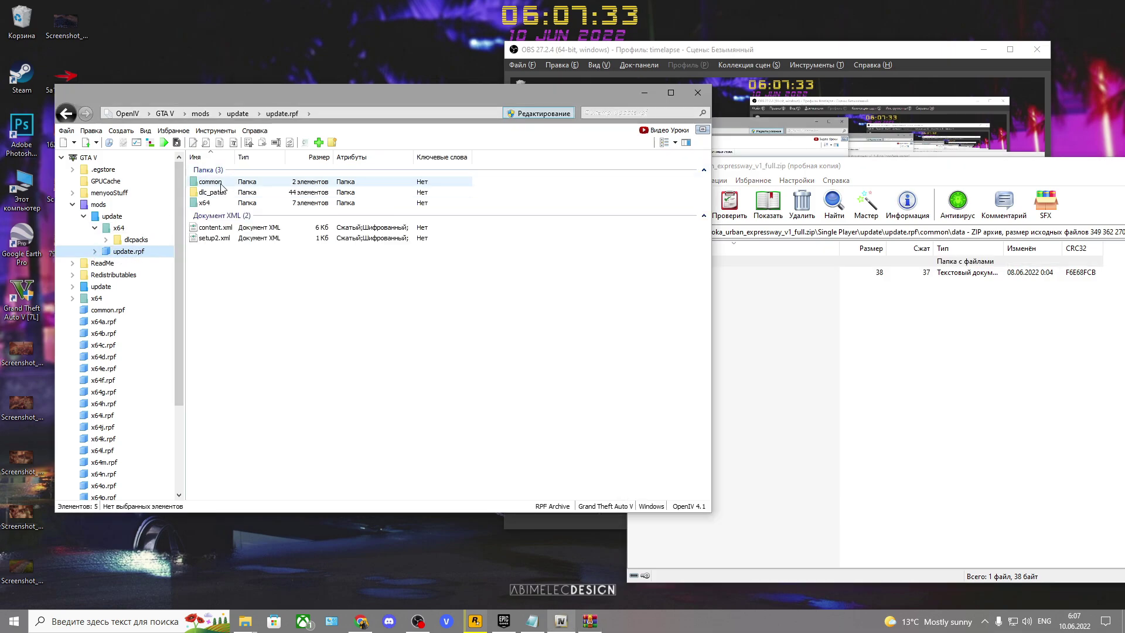
pyautogui.doubleClick(207, 182)
pyautogui.click(100, 322)
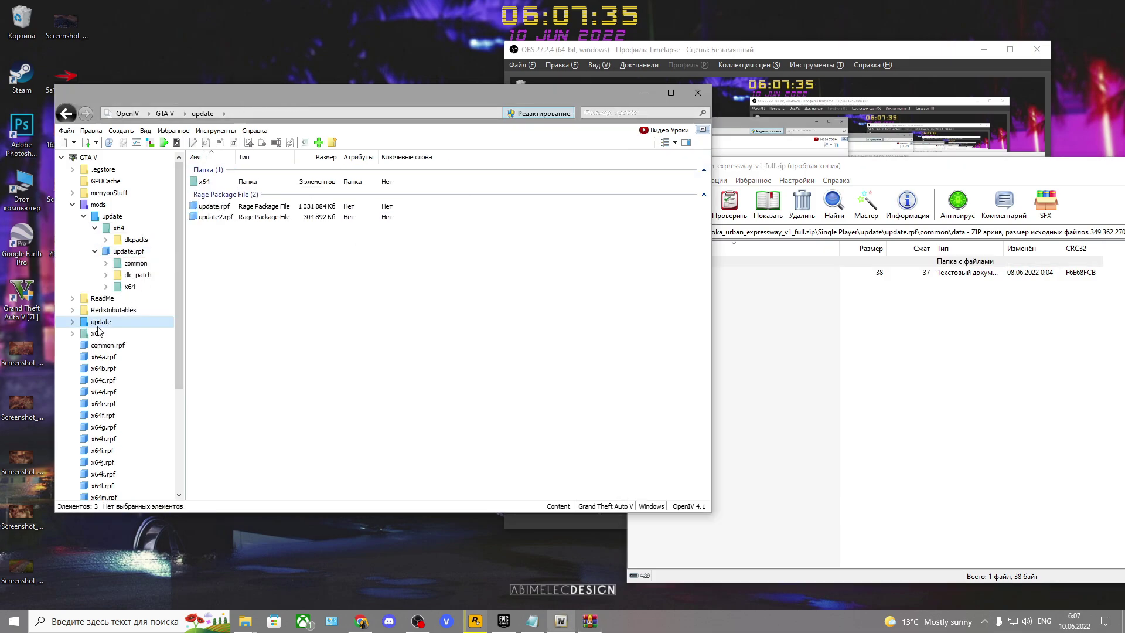
pyautogui.doubleClick(206, 182)
pyautogui.doubleClick(219, 183)
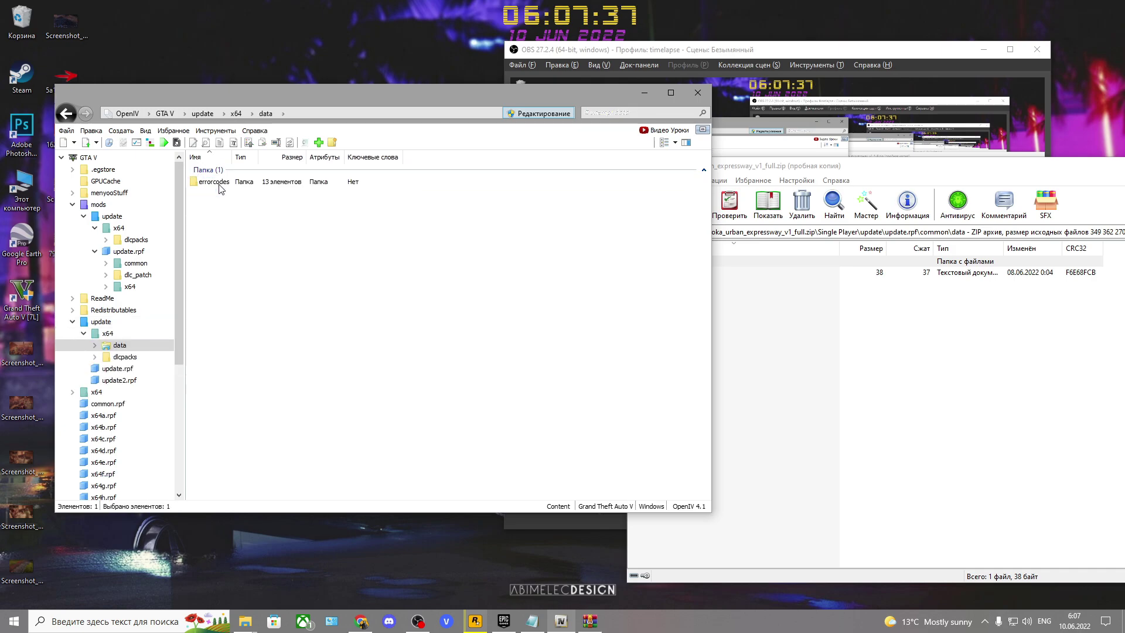
pyautogui.click(66, 113)
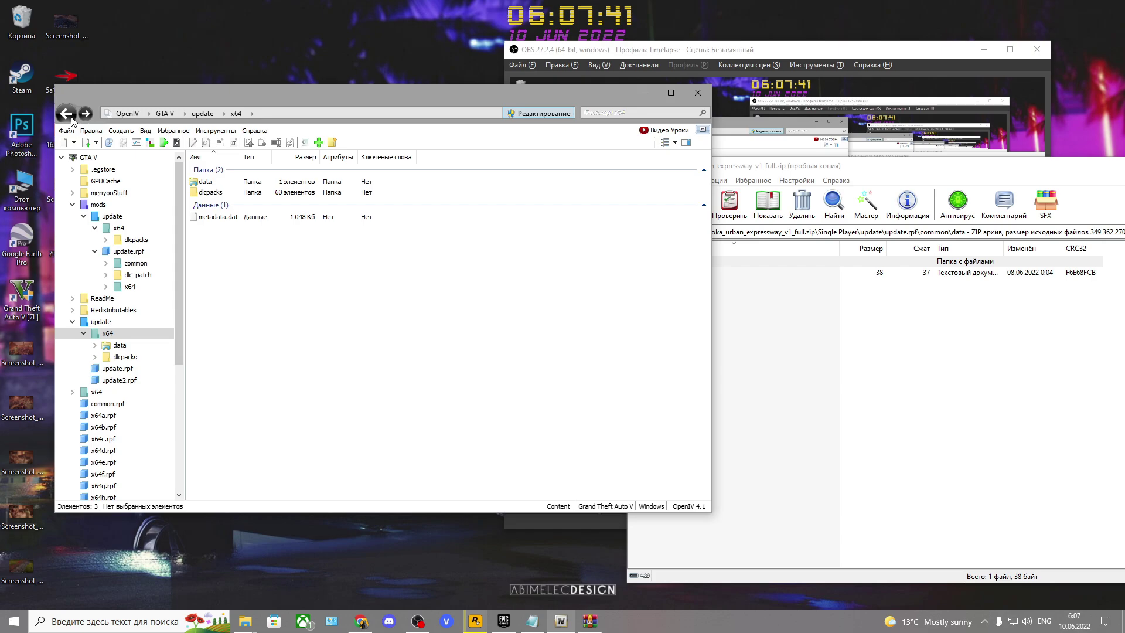
pyautogui.press('BackSpace')
# - Reopen put in DLCLIST.XML.txt from the archive and rearrange the text and archive windows
pyautogui.click(813, 289)
pyautogui.doubleClick(715, 272)
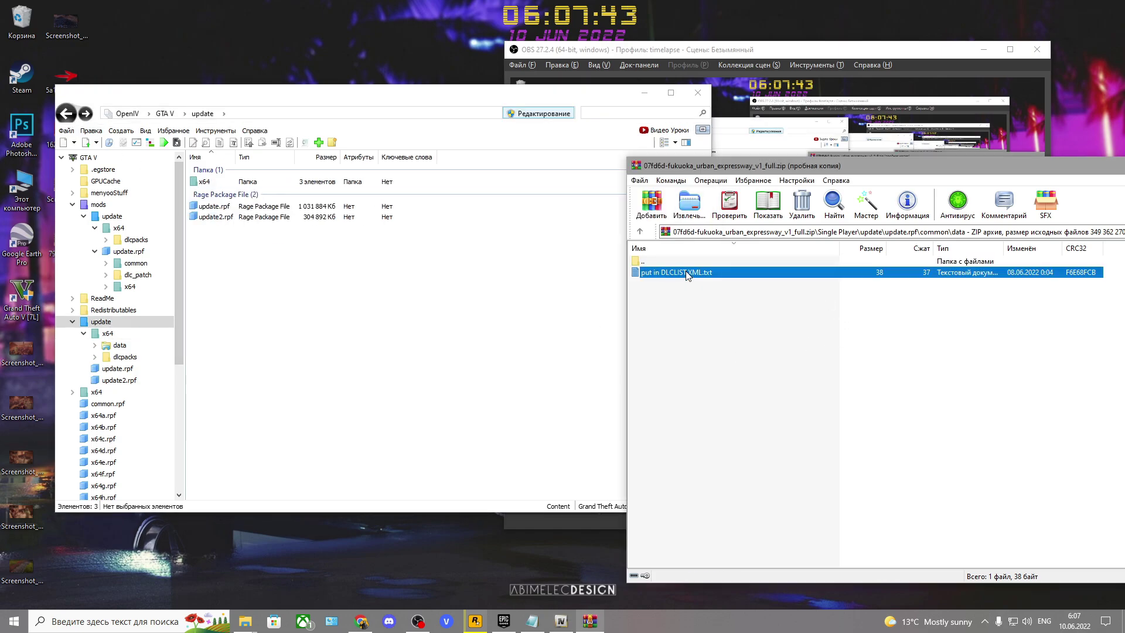
pyautogui.moveTo(391, 120); pyautogui.dragTo(376, 316)
pyautogui.moveTo(705, 166); pyautogui.dragTo(678, 132)
# - Retrace the archive path update.rpf/common/data and select the line <Item>dlcpacks:/fukuoka_wmmt/</Item> in the open text file
pyautogui.doubleClick(625, 227)
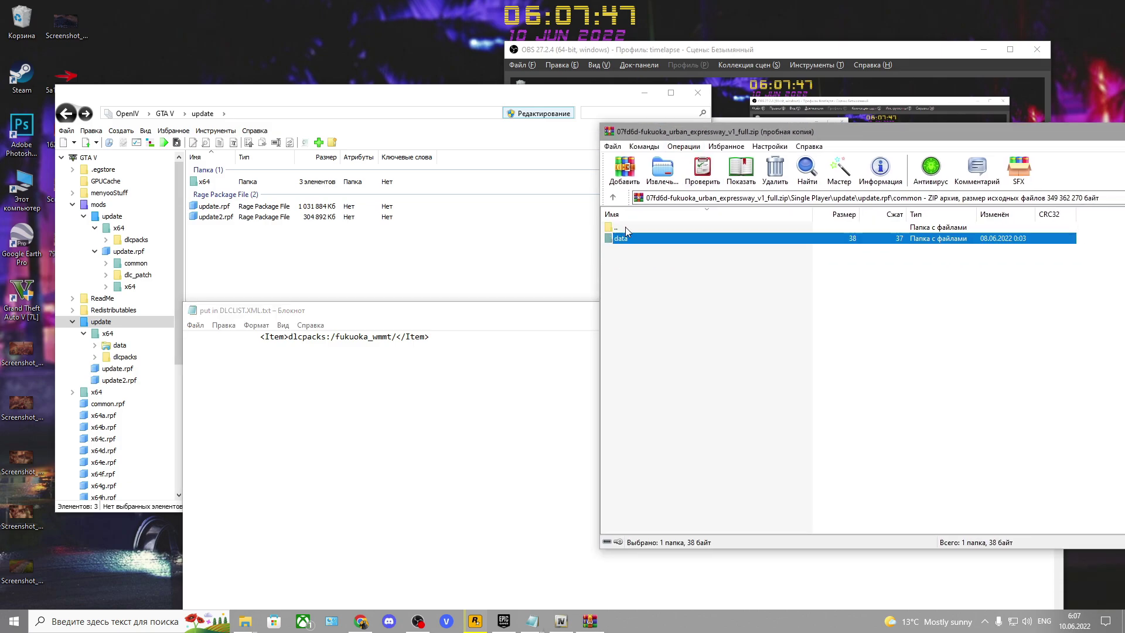
pyautogui.doubleClick(625, 227)
pyautogui.doubleClick(625, 227)
pyautogui.click(629, 230)
pyautogui.doubleClick(626, 250)
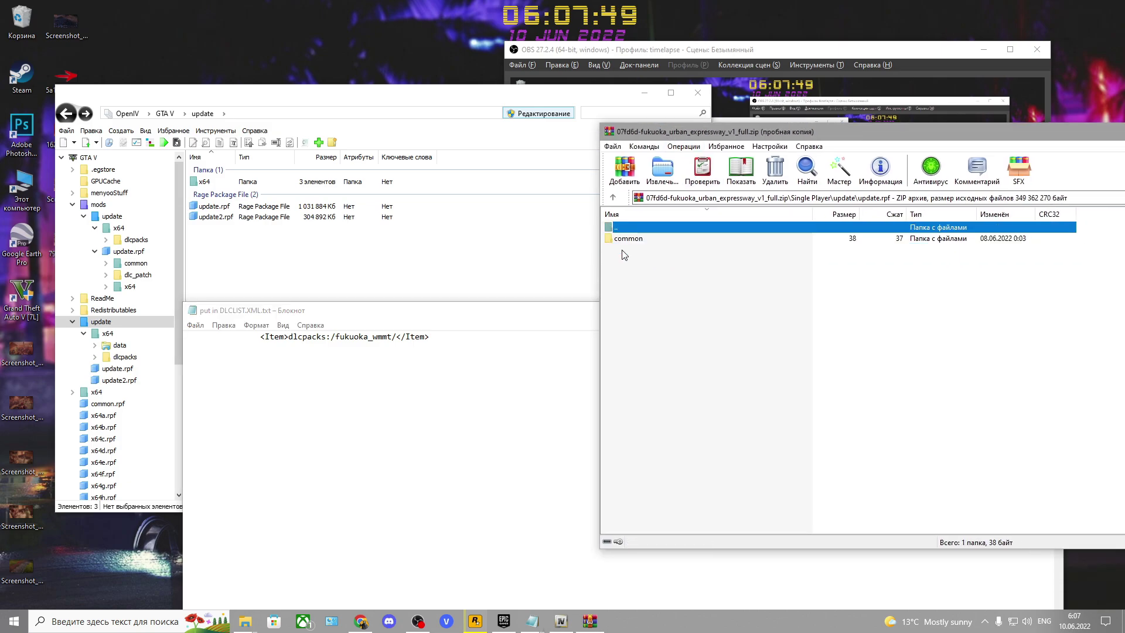
pyautogui.doubleClick(628, 239)
pyautogui.doubleClick(628, 239)
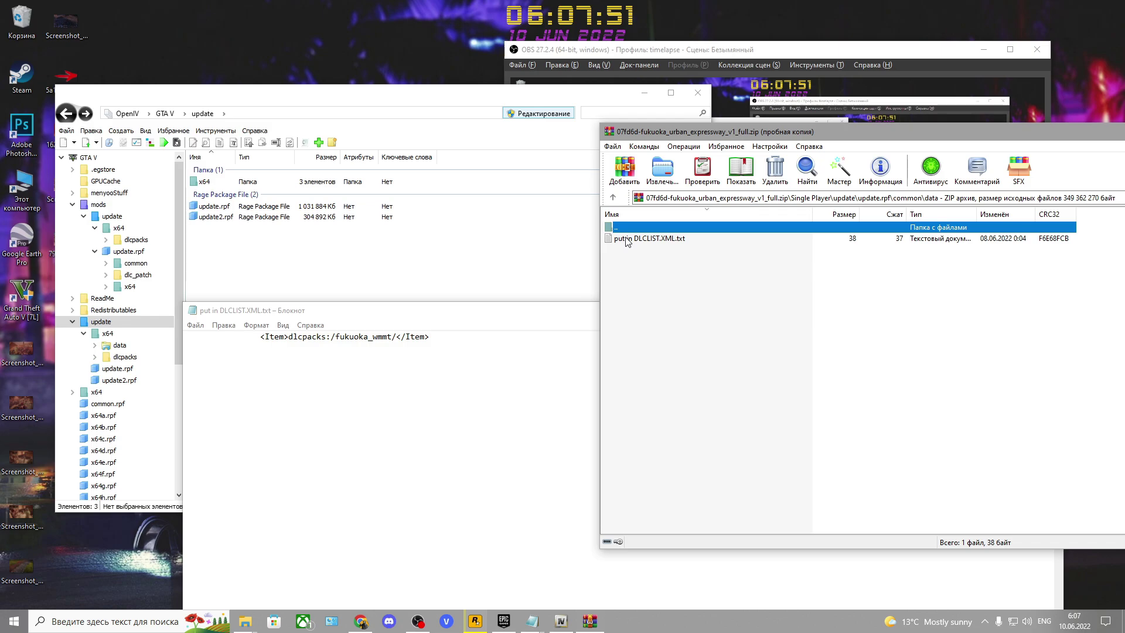
pyautogui.click(639, 241)
pyautogui.moveTo(445, 309); pyautogui.dragTo(469, 208)
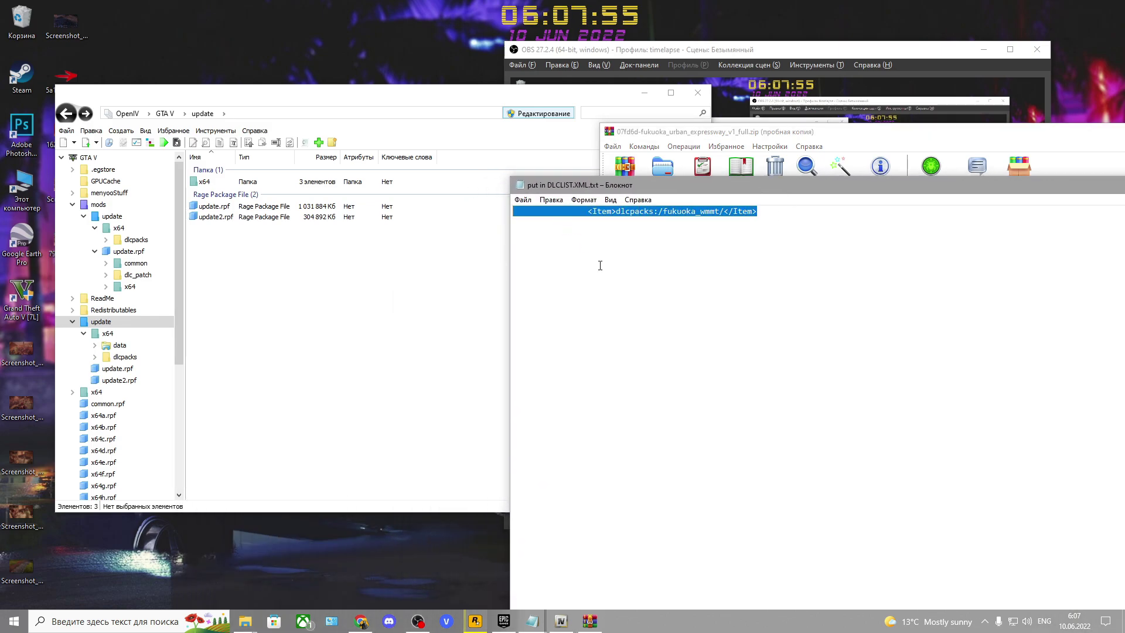
# - Go to mods/update/update.rpf/common/data in OpenIV and select dlclist.xml
pyautogui.click(217, 206)
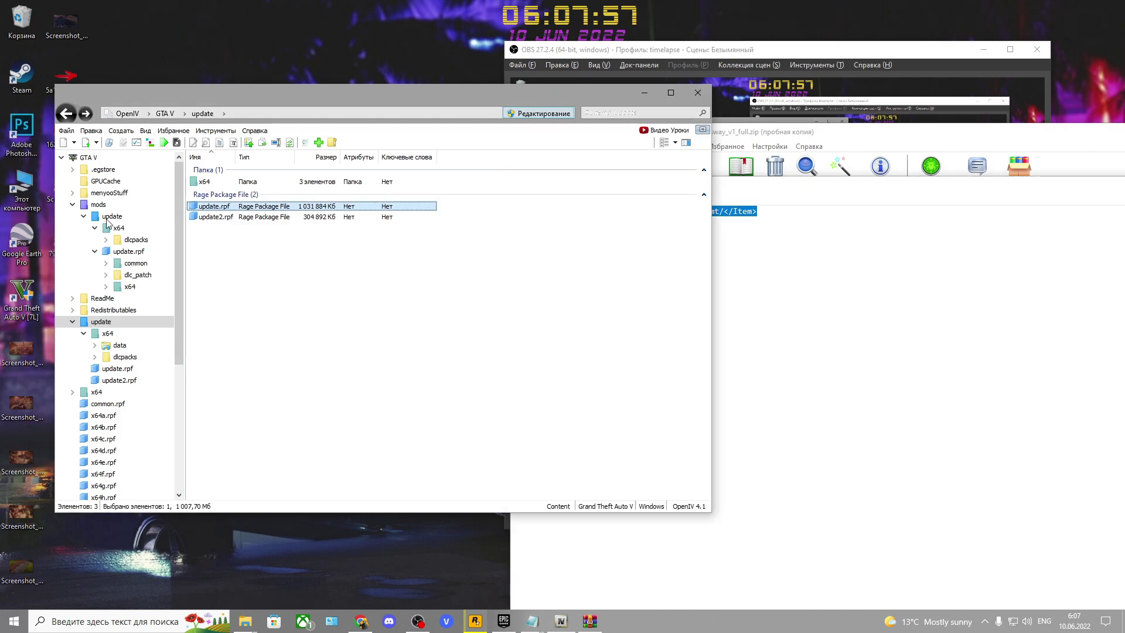
pyautogui.click(126, 262)
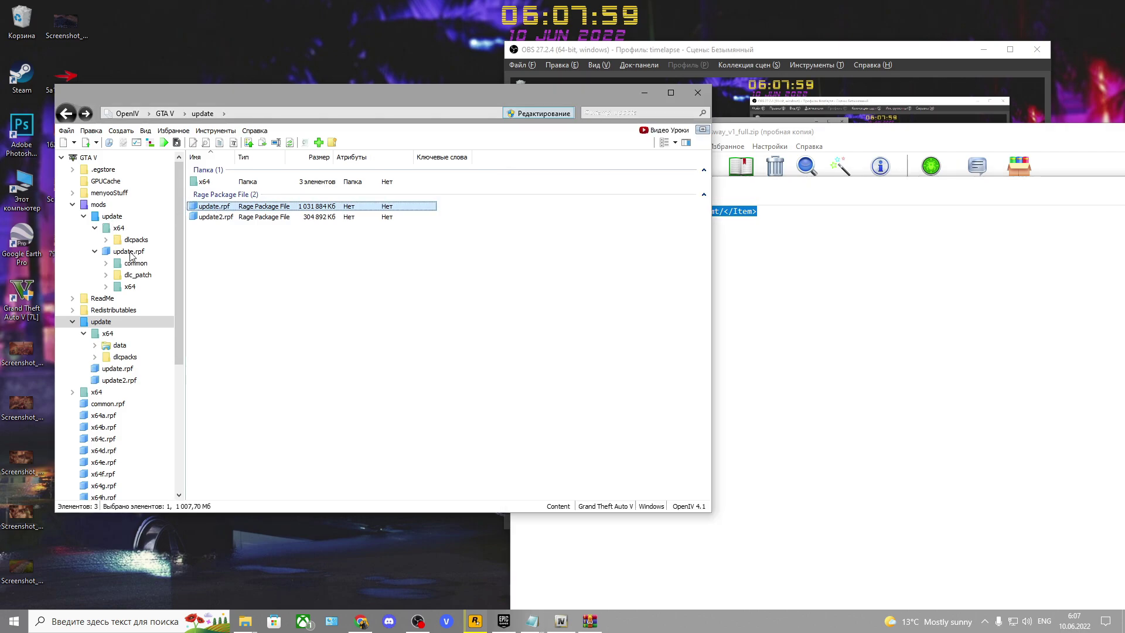
pyautogui.doubleClick(205, 182)
pyautogui.scroll(-5, 212, 236)
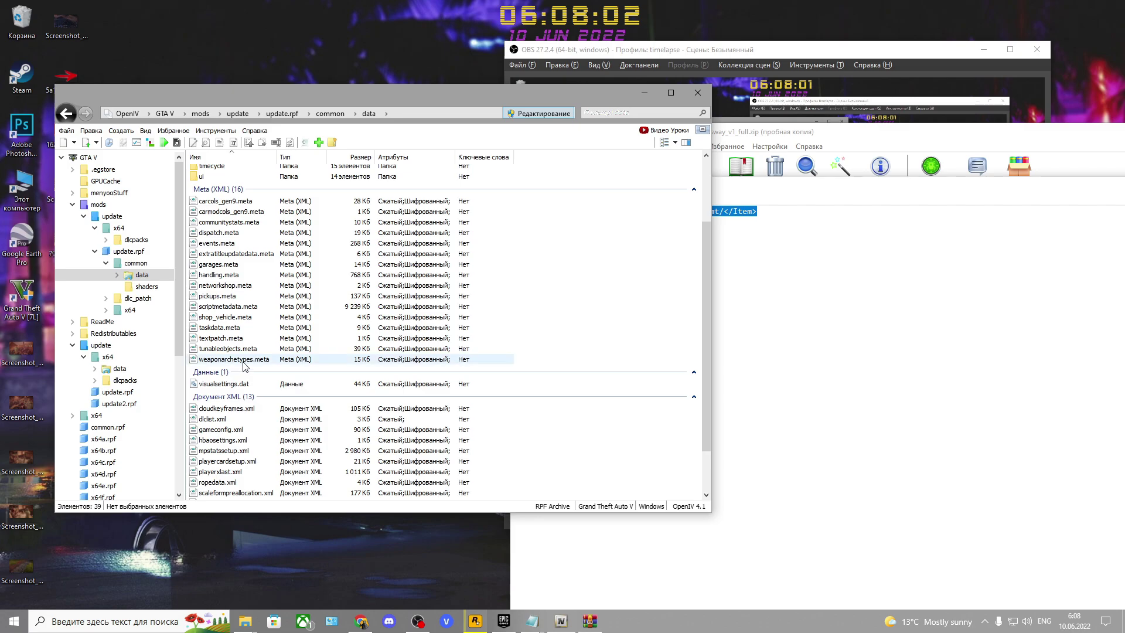
pyautogui.click(217, 363)
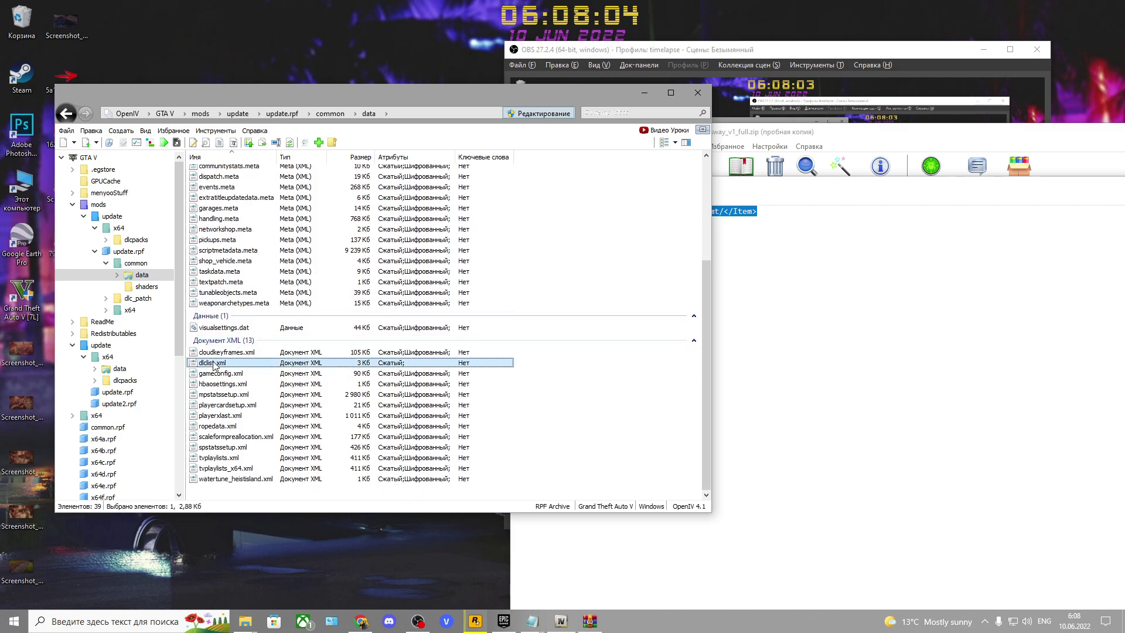
# - Check the available actions for dlclist.xml and switch OpenIV's edit mode off and on again
pyautogui.rightClick(225, 366)
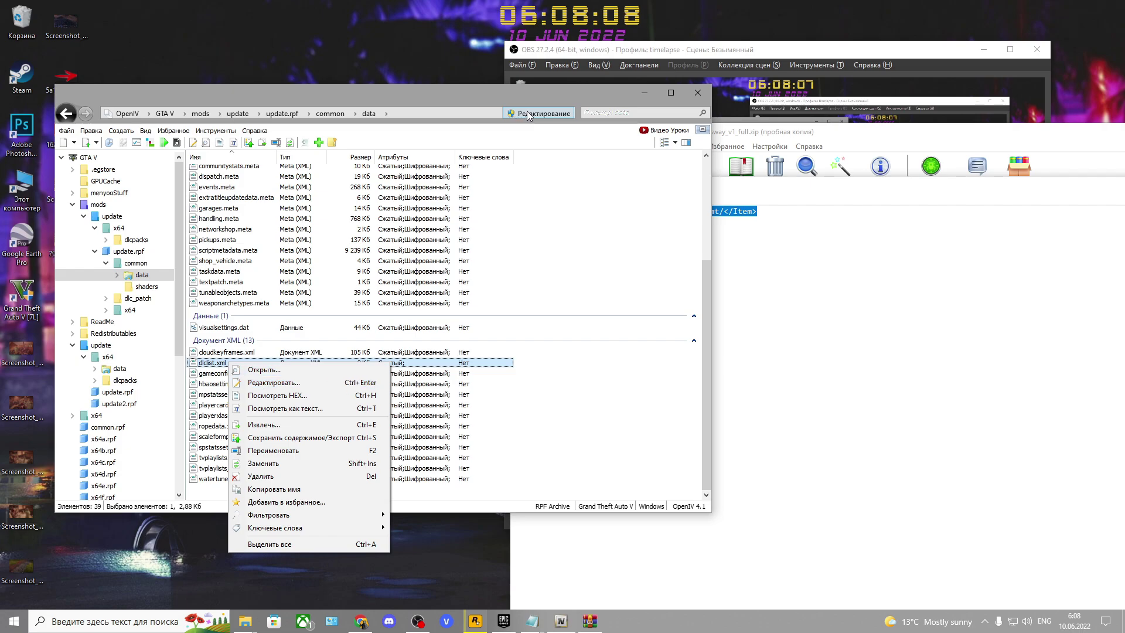
pyautogui.click(546, 114)
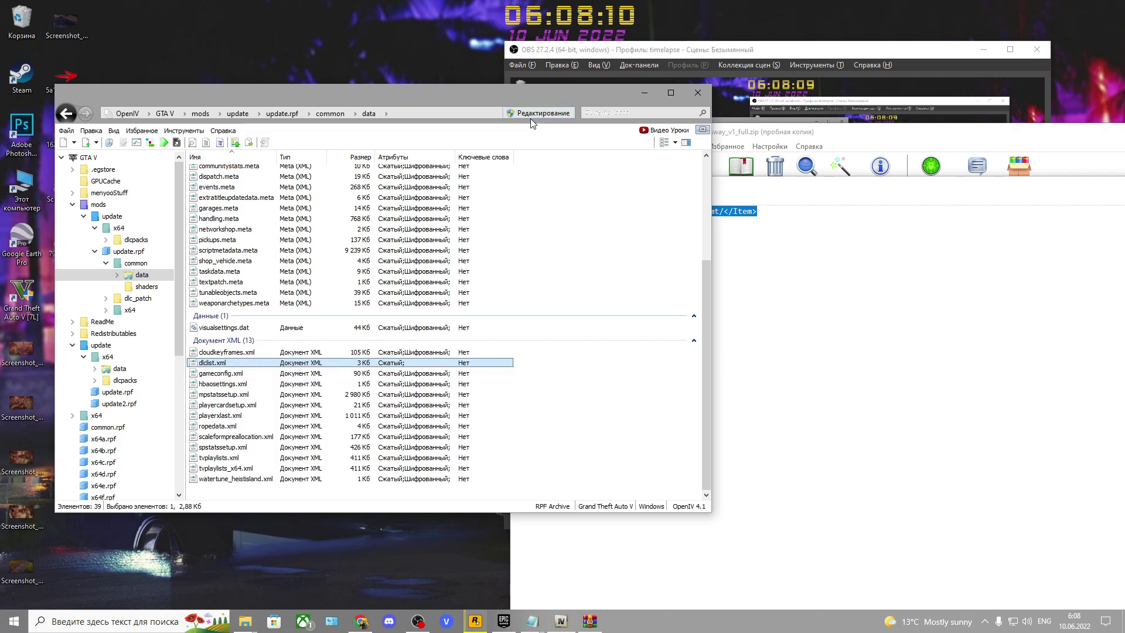
pyautogui.click(537, 114)
pyautogui.click(579, 354)
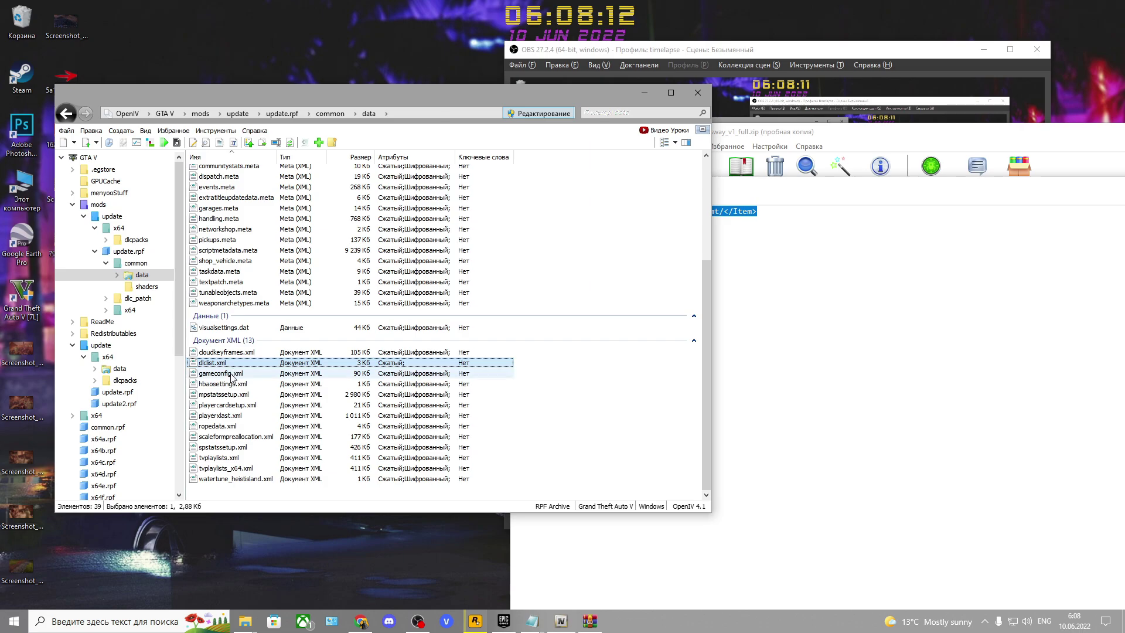
# - Open dlclist.xml in OpenIV's text editor and delete its existing dlcpacks:/fukuoka_wmmt/ line at the end of the Paths list
pyautogui.rightClick(224, 367)
pyautogui.click(252, 385)
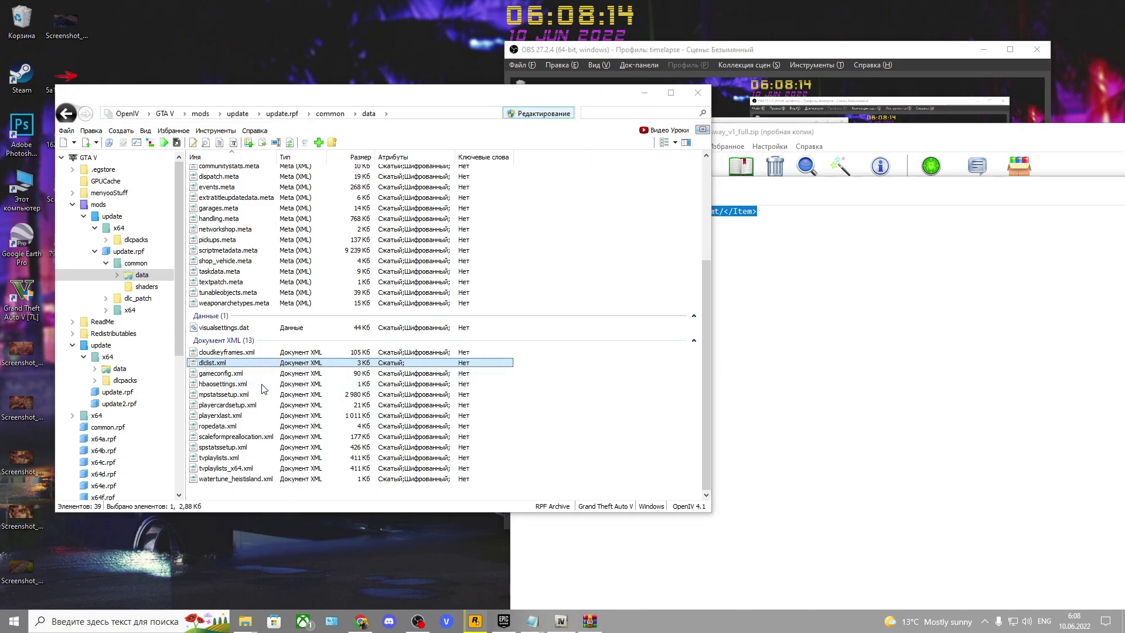
pyautogui.moveTo(269, 172); pyautogui.dragTo(411, 160)
pyautogui.scroll(-18, 485, 369)
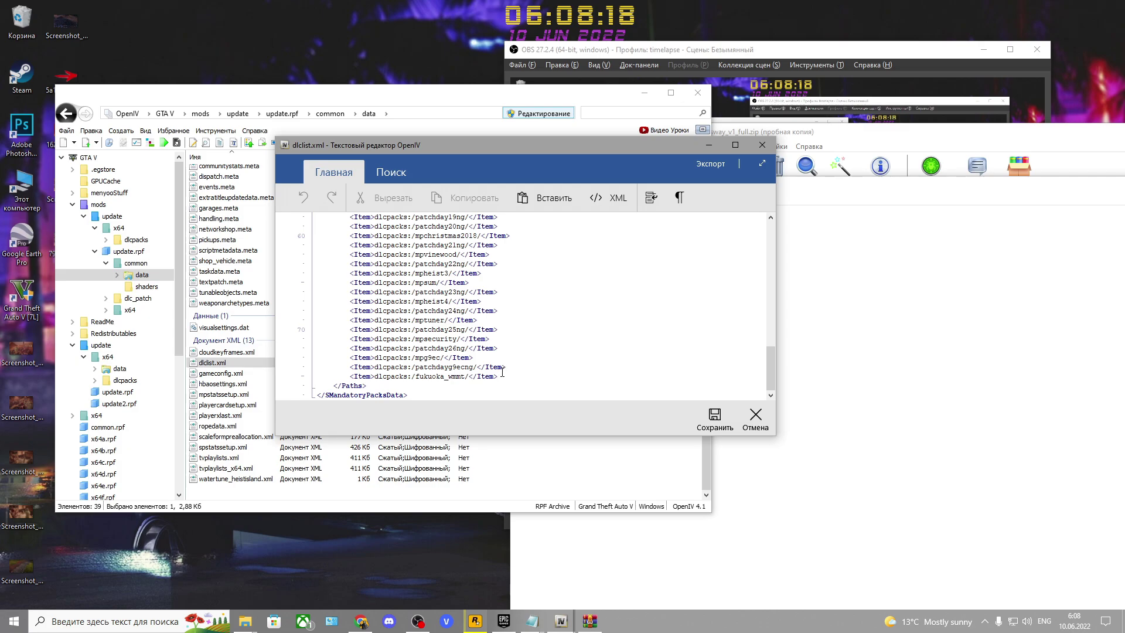
pyautogui.moveTo(503, 376); pyautogui.dragTo(313, 378)
pyautogui.hotkey('ctrl', 'c')
pyautogui.press('BackSpace')
pyautogui.press('BackSpace')
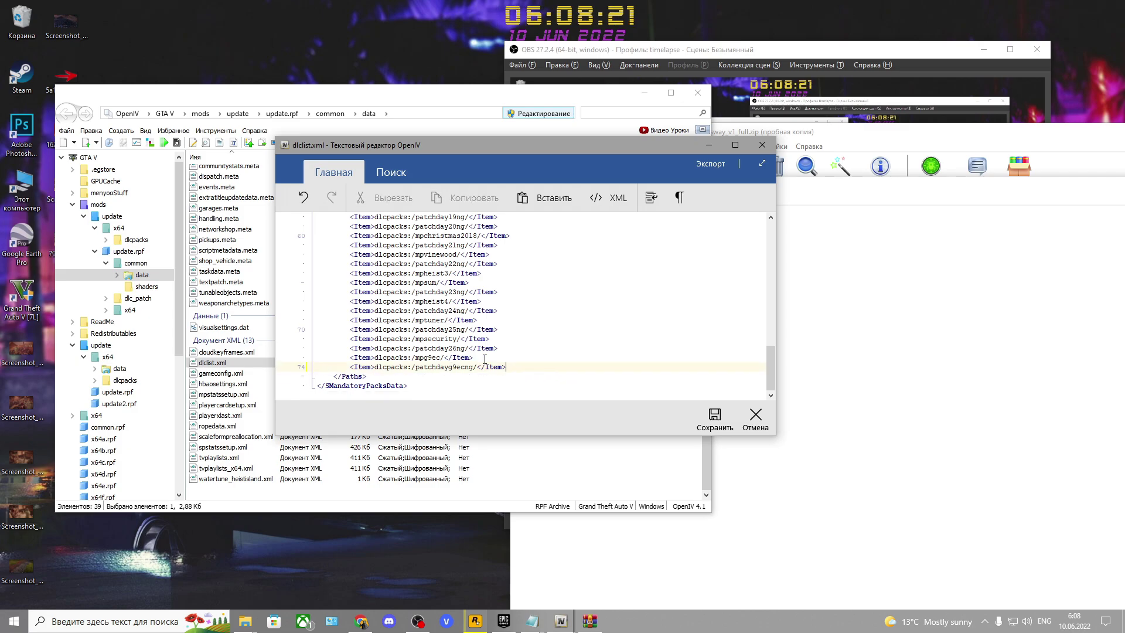
# - Paste <Item>dlcpacks:/fukuoka_wmmt/</Item> on a new line below the patchdayg9ecng entry, align it with the other items, and save dlclist.xml
pyautogui.press('Return')
pyautogui.hotkey('ctrl', 'v')
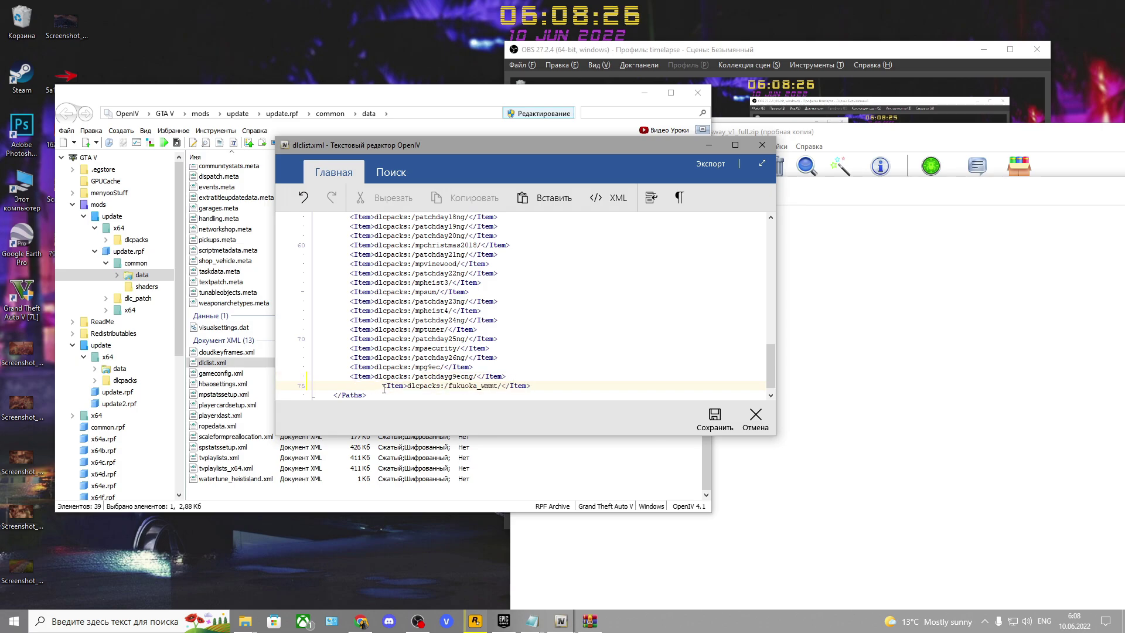
pyautogui.press('BackSpace')
pyautogui.press('BackSpace')
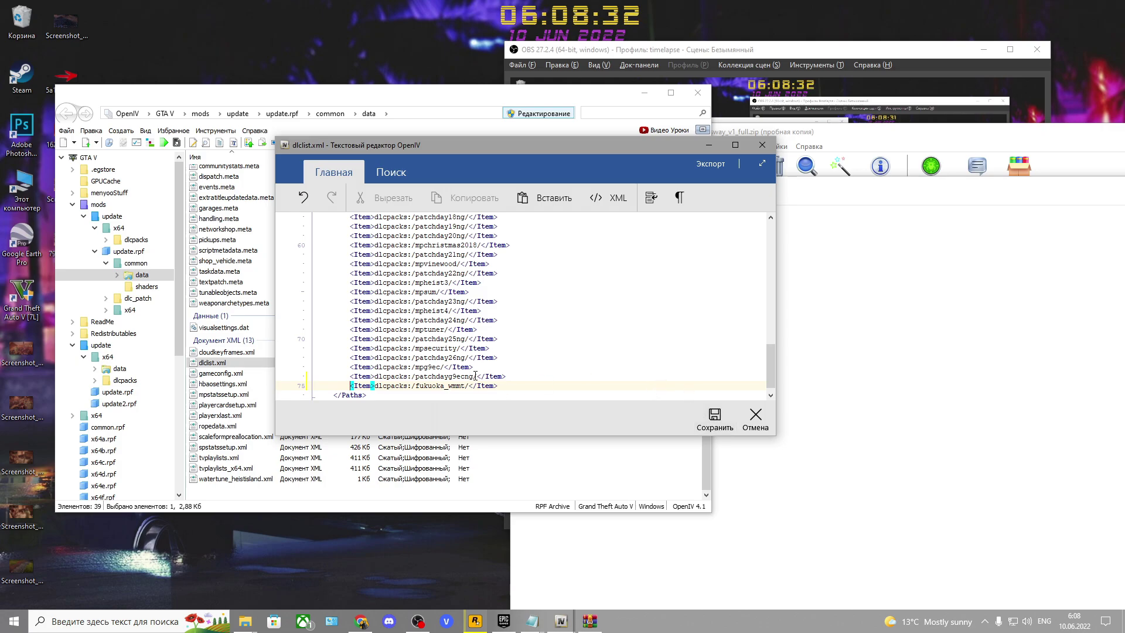
pyautogui.scroll(-1, 495, 359)
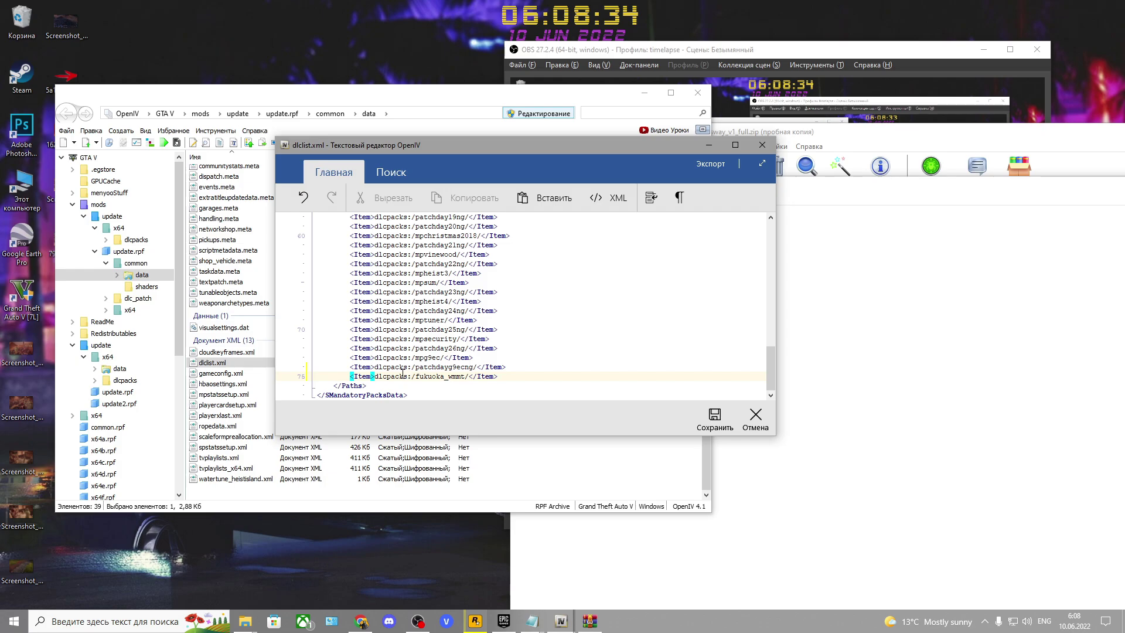
pyautogui.click(714, 417)
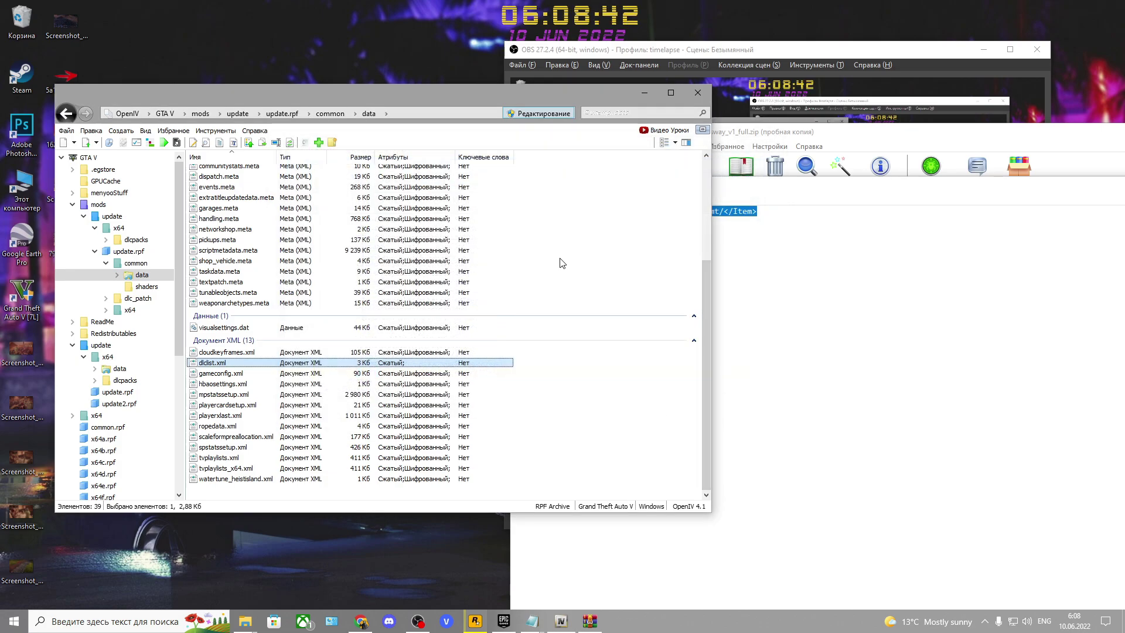
# - Close the put in DLCLIST.XML.txt file, OpenIV and the mod archive, and reposition the OBS window on the desktop
pyautogui.moveTo(741, 182); pyautogui.dragTo(313, 187)
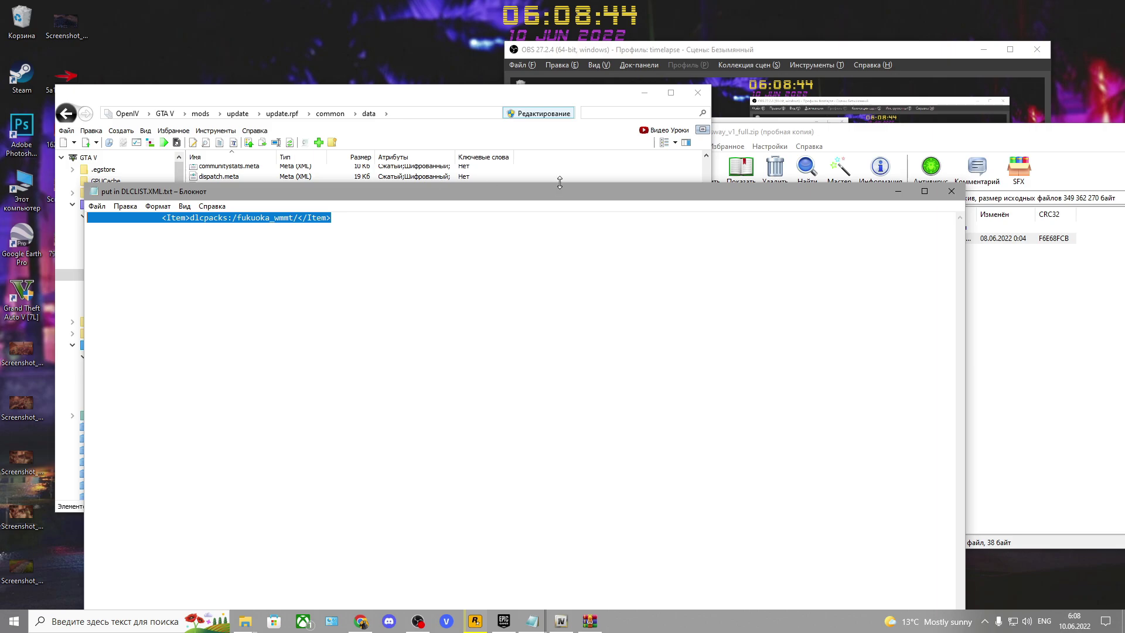
pyautogui.click(953, 191)
pyautogui.click(698, 92)
pyautogui.moveTo(721, 131); pyautogui.dragTo(409, 148)
pyautogui.click(924, 146)
pyautogui.moveTo(733, 49); pyautogui.dragTo(592, 31)
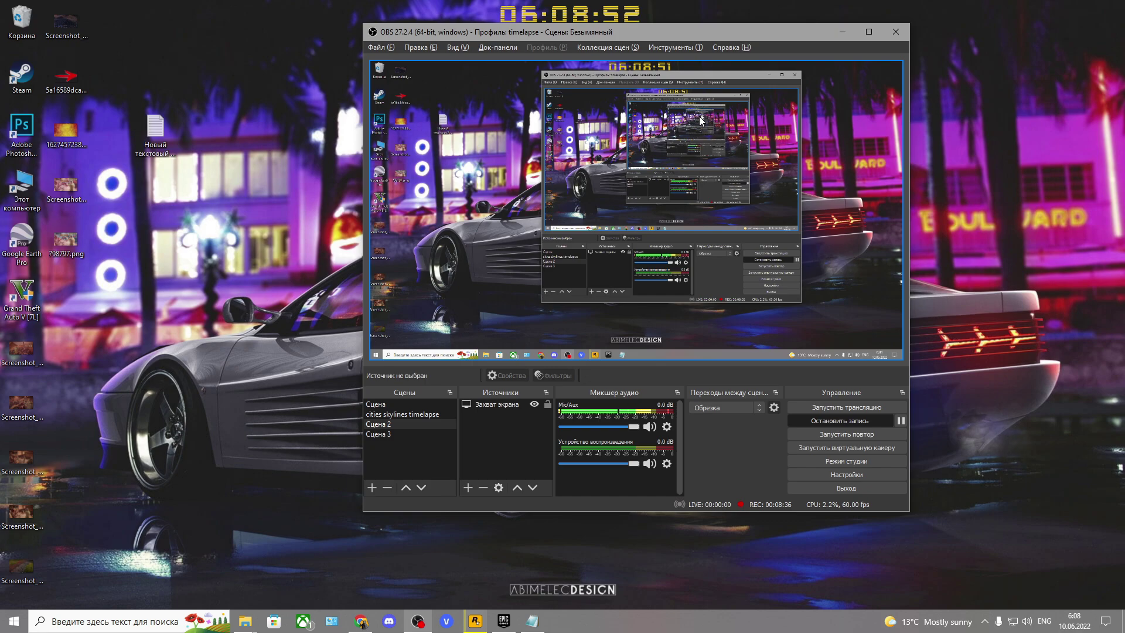